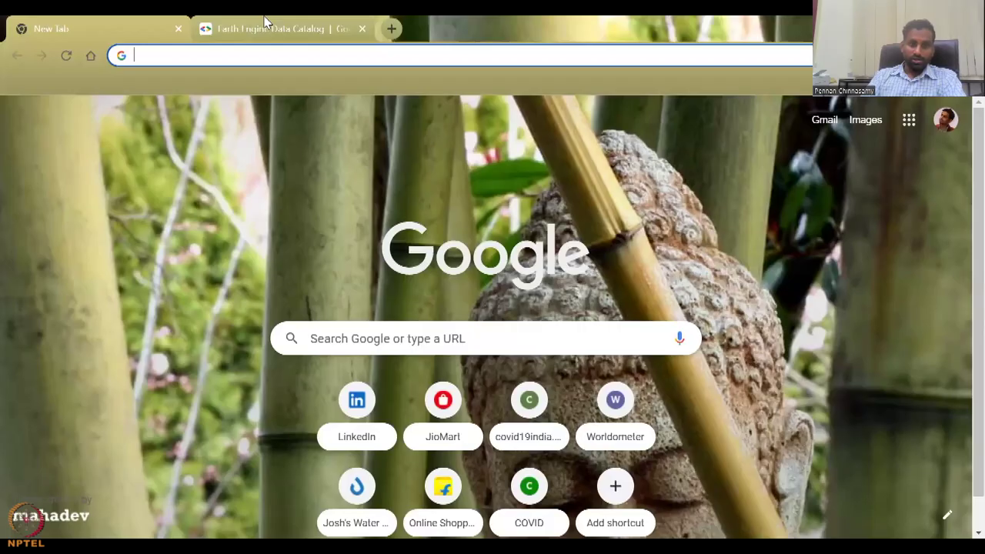
Step: From the new tab, search Google for 'Google Earth engine data', fixing the 'EArth' capitalisation
{"action": "key", "text": "ctrl+Tab"}
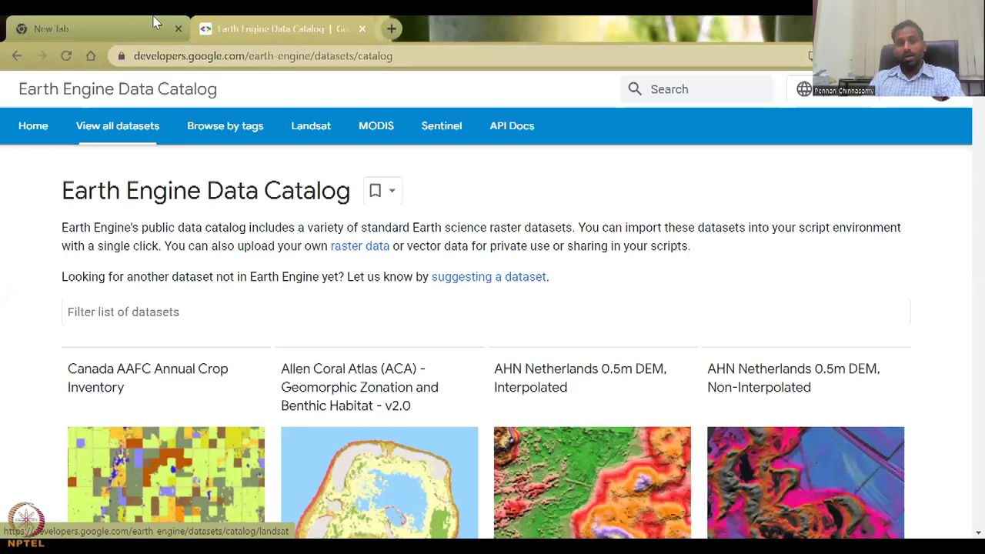
{"action": "left_click", "coordinate": [158, 23]}
{"action": "left_click", "coordinate": [183, 58]}
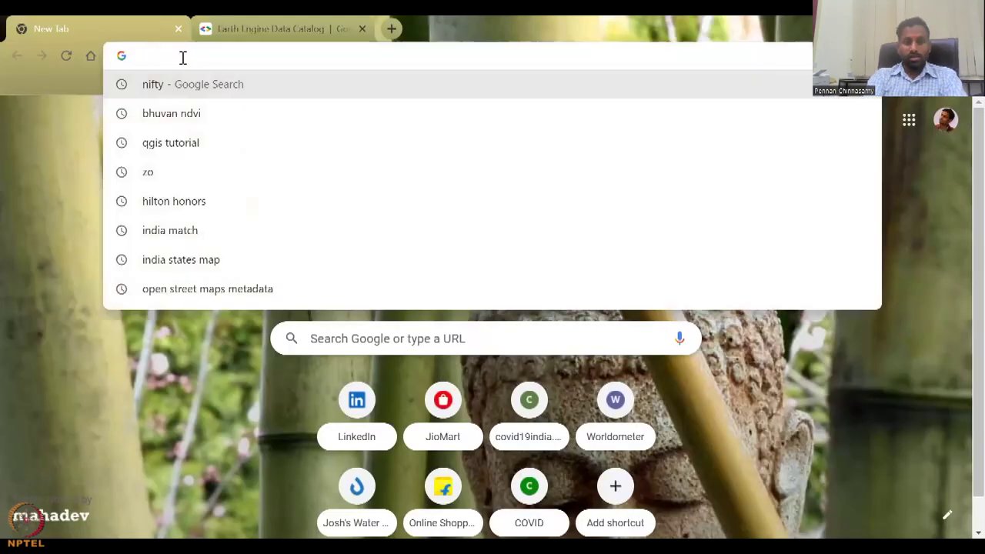
{"action": "type", "text": "Google EArth"}
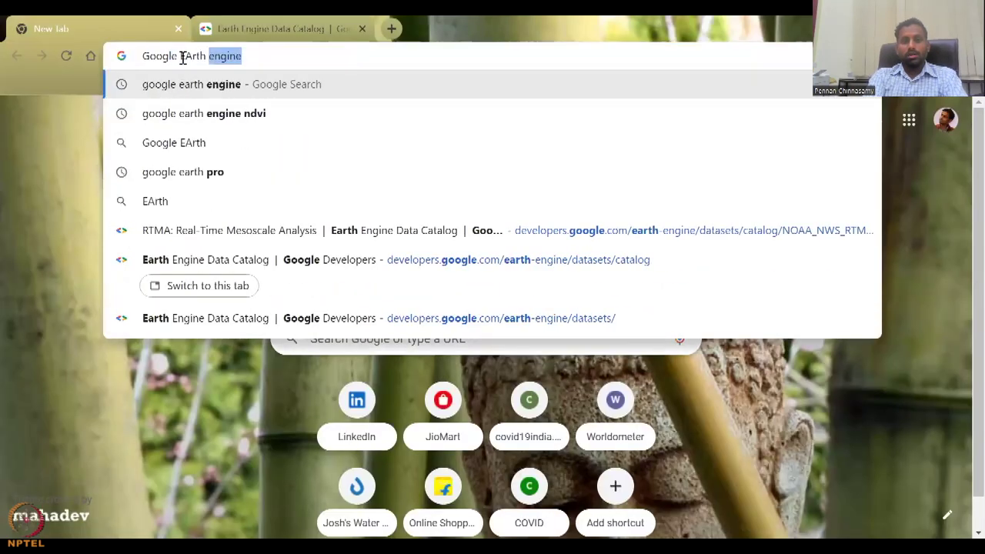
{"action": "key", "text": "Right"}
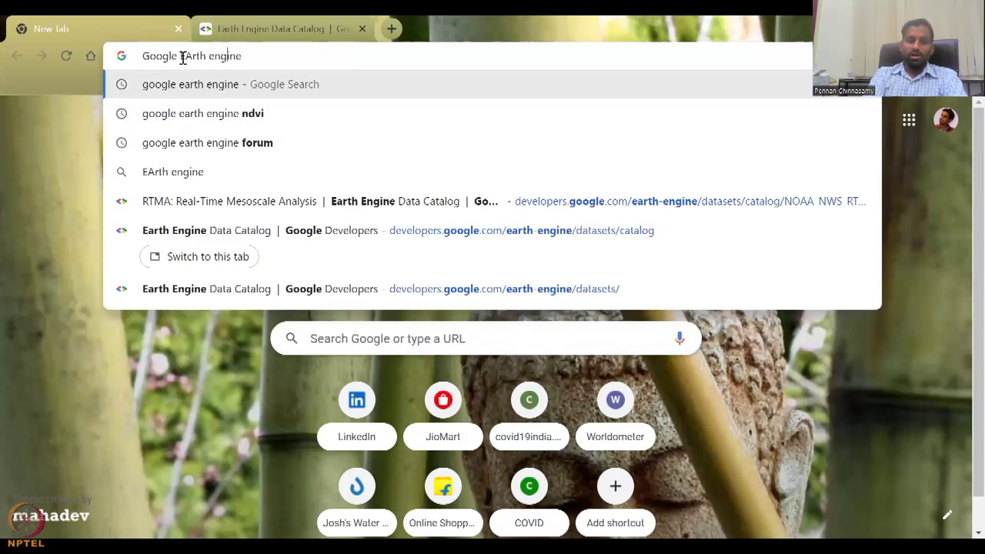
{"action": "key", "text": "Left"}
{"action": "key", "text": "Left"}
{"action": "key", "text": "Left"}
{"action": "key", "text": "Left"}
{"action": "key", "text": "Left"}
{"action": "key", "text": "Left"}
{"action": "key", "text": "Left"}
{"action": "key", "text": "Left"}
{"action": "key", "text": "Delete"}
{"action": "type", "text": "a"}
{"action": "key", "text": "Right"}
{"action": "key", "text": "Right"}
{"action": "key", "text": "Right"}
{"action": "key", "text": "Right"}
{"action": "key", "text": "Right"}
{"action": "key", "text": "Right"}
{"action": "key", "text": "Right"}
{"action": "key", "text": "Right"}
{"action": "key", "text": "Right"}
{"action": "key", "text": "Right"}
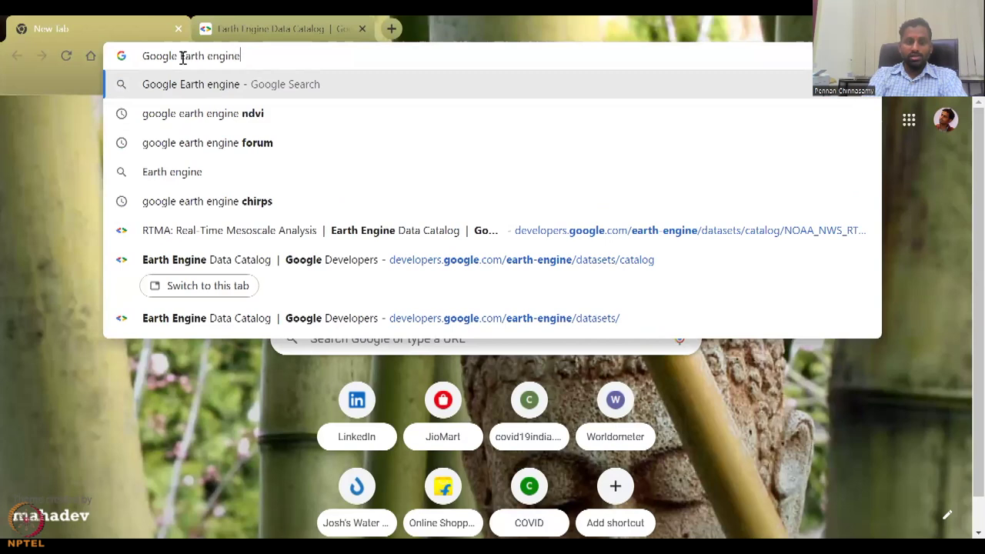
{"action": "type", "text": "data"}
{"action": "key", "text": "Return"}
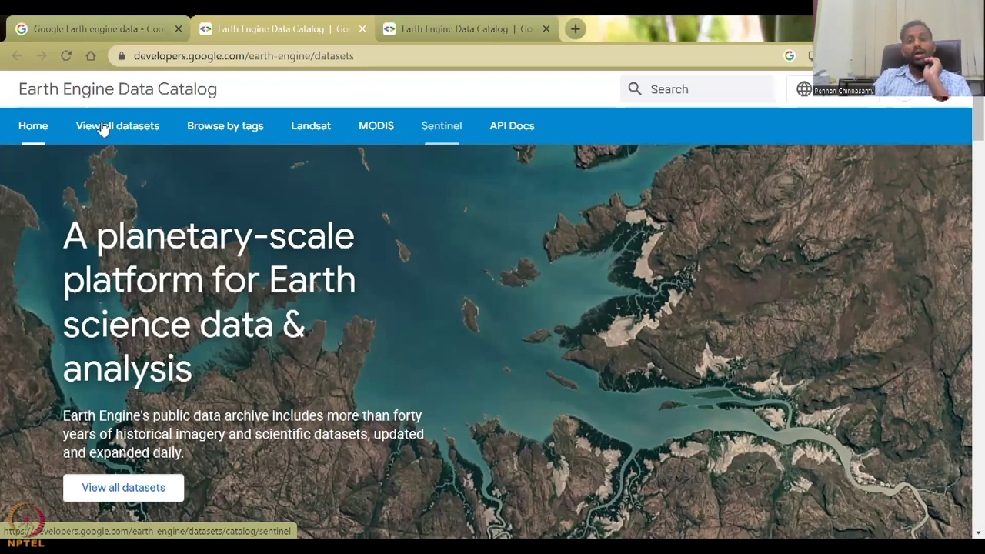
Step: Go to Browse by tags and scroll the alphabetical tag list, e.g. aqua (23 datasets)
{"action": "left_click", "coordinate": [226, 128]}
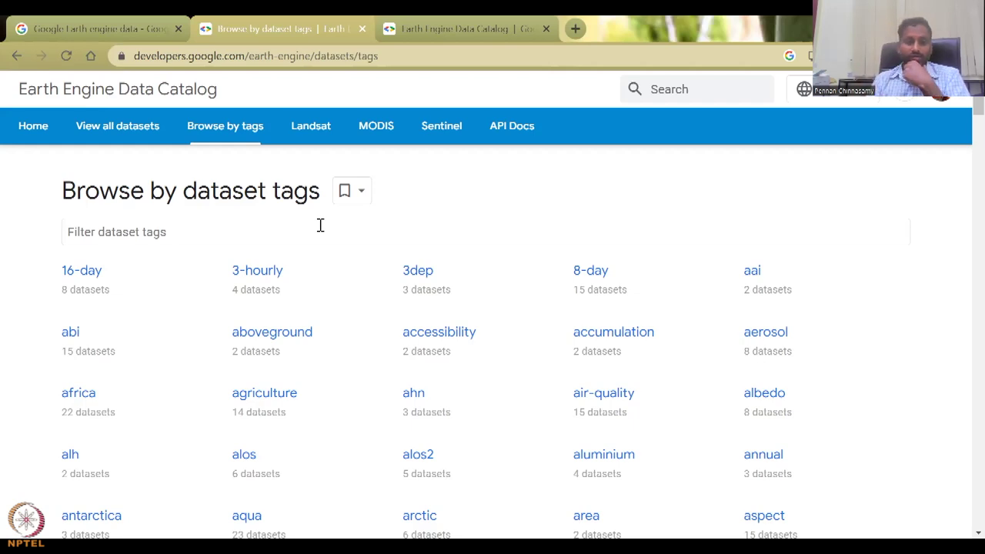
{"action": "scroll", "coordinate": [257, 407], "scroll_direction": "down", "scroll_amount": 10}
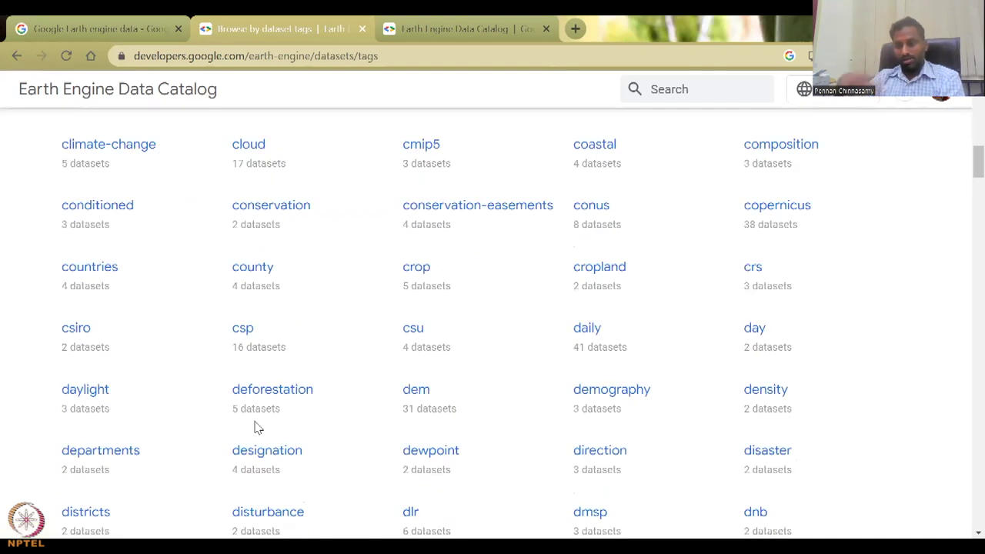
{"action": "scroll", "coordinate": [254, 431], "scroll_direction": "down", "scroll_amount": 10}
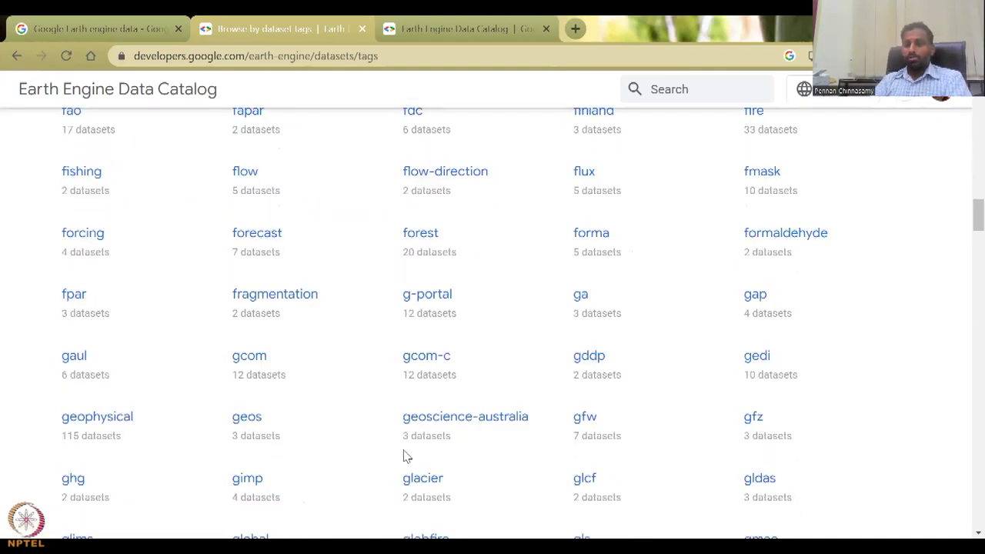
{"action": "scroll", "coordinate": [402, 369], "scroll_direction": "down", "scroll_amount": 5}
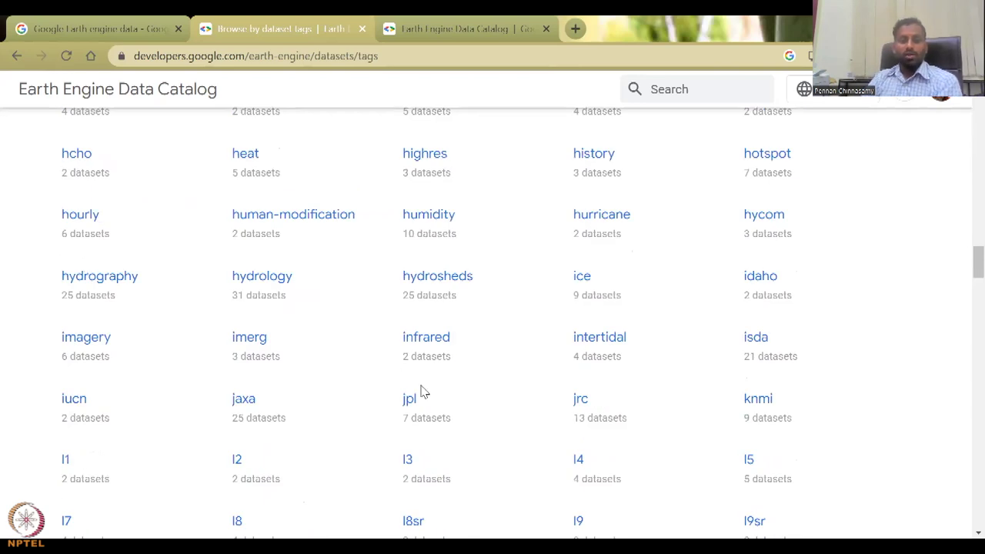
{"action": "scroll", "coordinate": [423, 392], "scroll_direction": "down", "scroll_amount": 4}
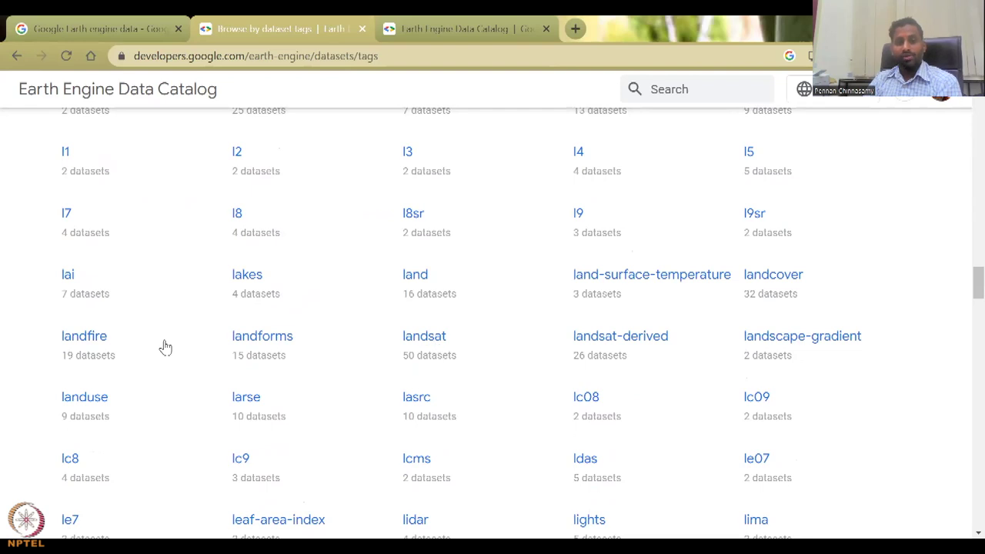
{"action": "scroll", "coordinate": [96, 334], "scroll_direction": "down", "scroll_amount": 5}
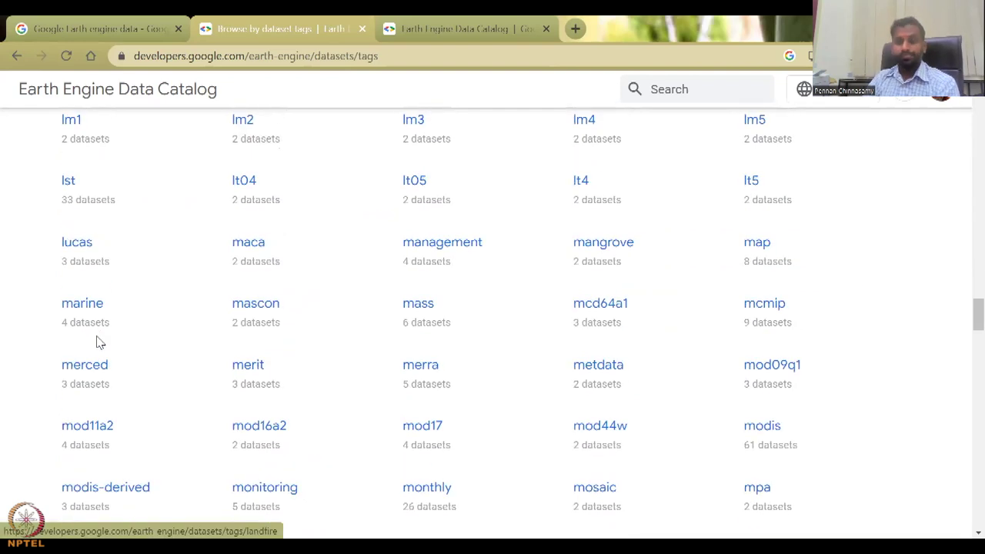
{"action": "scroll", "coordinate": [96, 341], "scroll_direction": "down", "scroll_amount": 2}
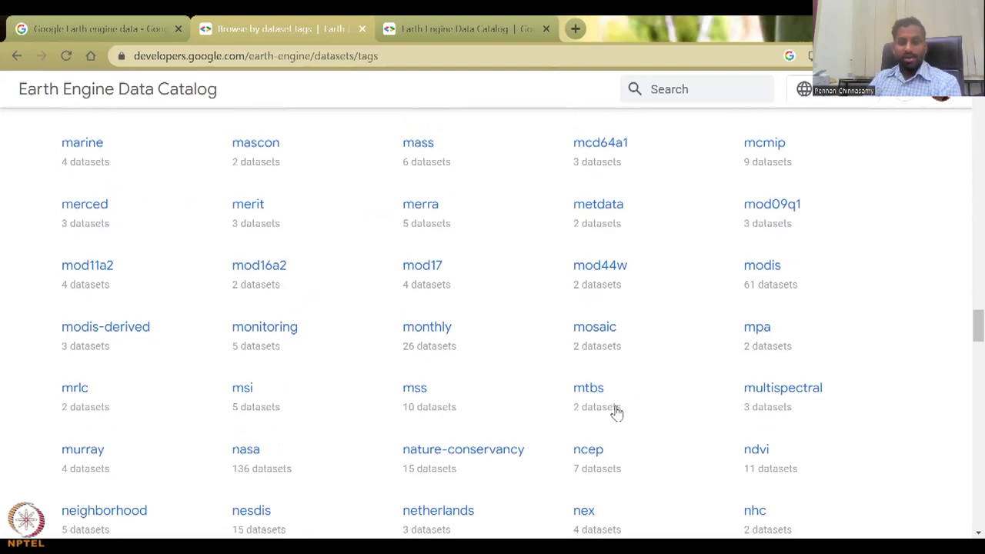
{"action": "scroll", "coordinate": [141, 402], "scroll_direction": "down", "scroll_amount": 5}
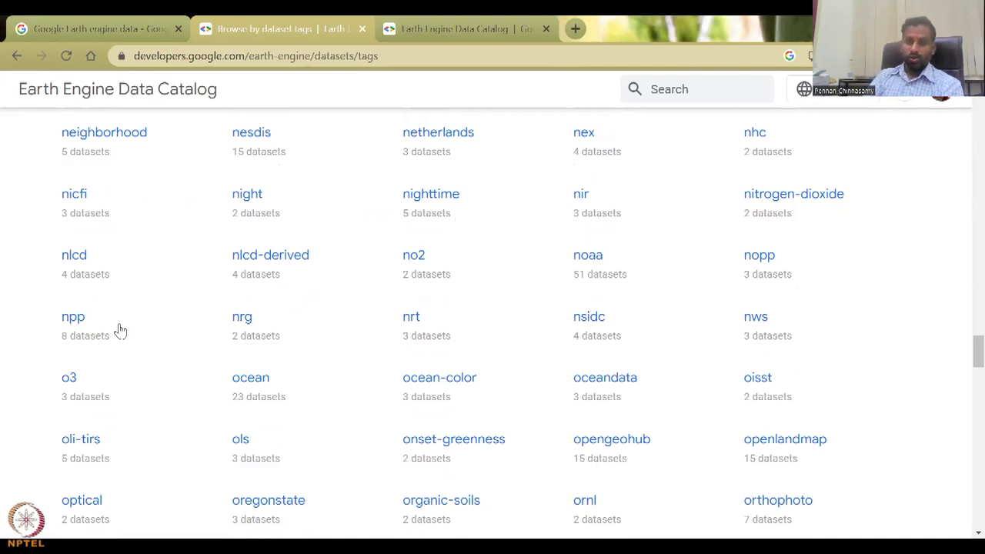
{"action": "scroll", "coordinate": [752, 457], "scroll_direction": "down", "scroll_amount": 1}
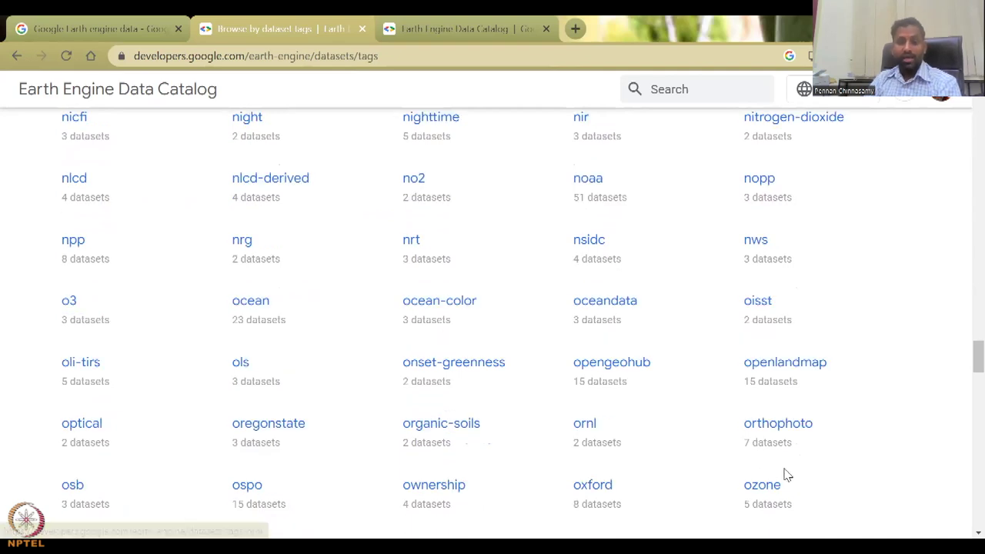
{"action": "scroll", "coordinate": [773, 409], "scroll_direction": "up", "scroll_amount": 8}
{"action": "scroll", "coordinate": [773, 388], "scroll_direction": "up", "scroll_amount": 15}
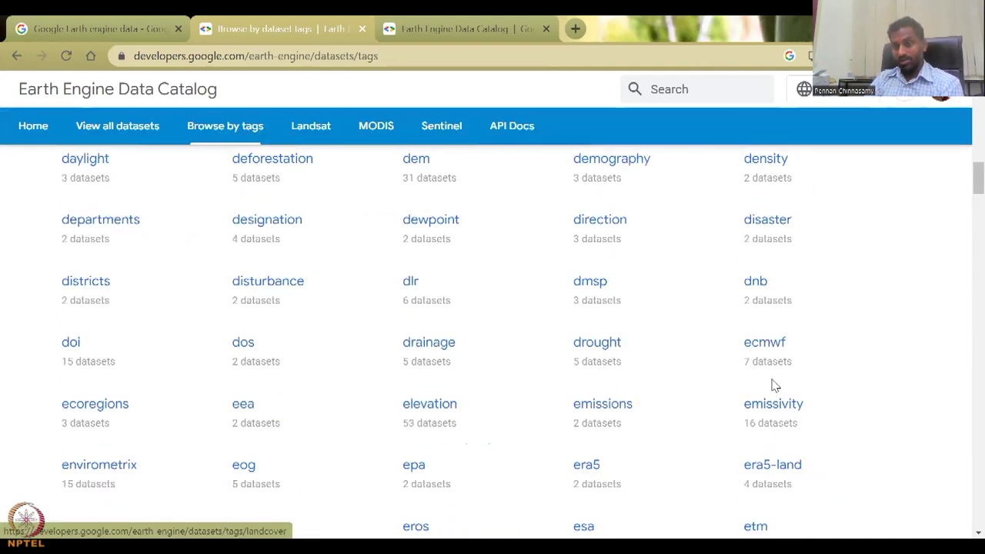
{"action": "scroll", "coordinate": [418, 462], "scroll_direction": "up", "scroll_amount": 3}
{"action": "scroll", "coordinate": [326, 419], "scroll_direction": "up", "scroll_amount": 8}
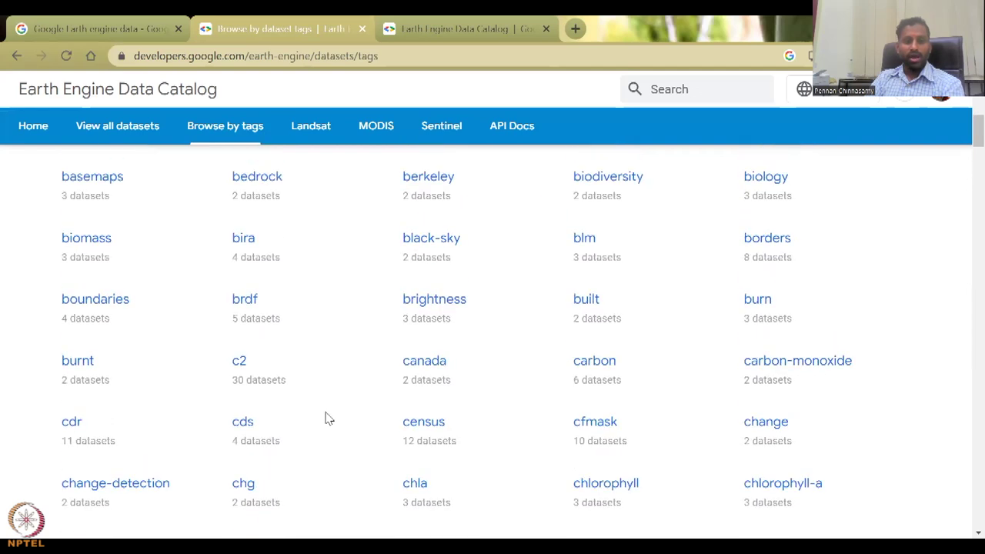
{"action": "scroll", "coordinate": [325, 419], "scroll_direction": "down", "scroll_amount": 5}
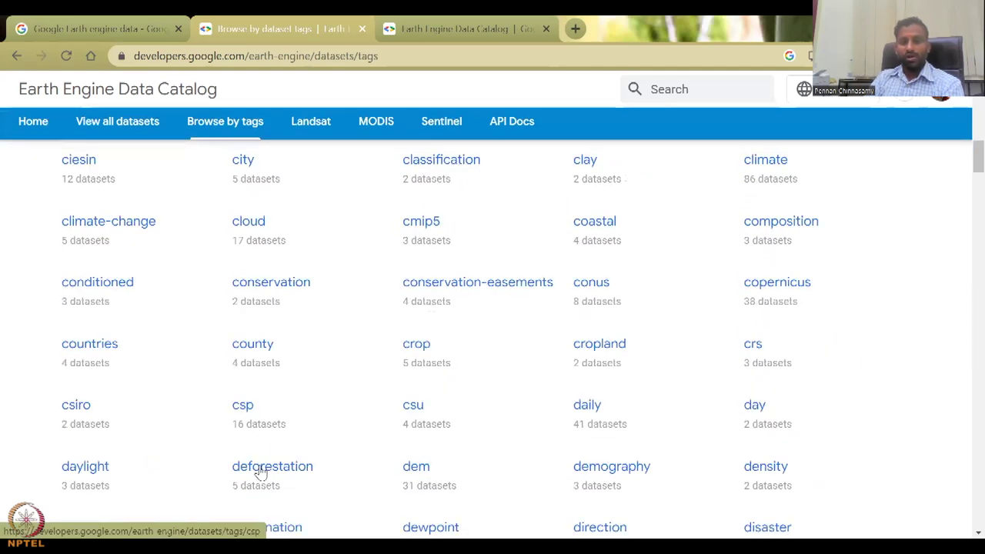
{"action": "scroll", "coordinate": [281, 478], "scroll_direction": "up", "scroll_amount": 7}
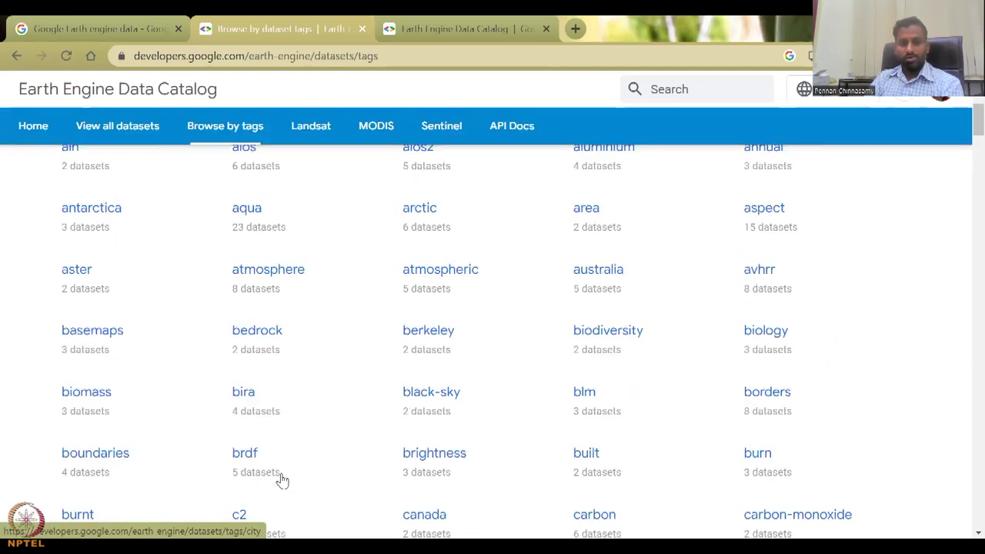
Step: Open the agriculture tag and scroll its dataset cards, such as UN FAO Drained Organic Soils and WAPOR
{"action": "scroll", "coordinate": [270, 325], "scroll_direction": "up", "scroll_amount": 3}
{"action": "left_click", "coordinate": [270, 318]}
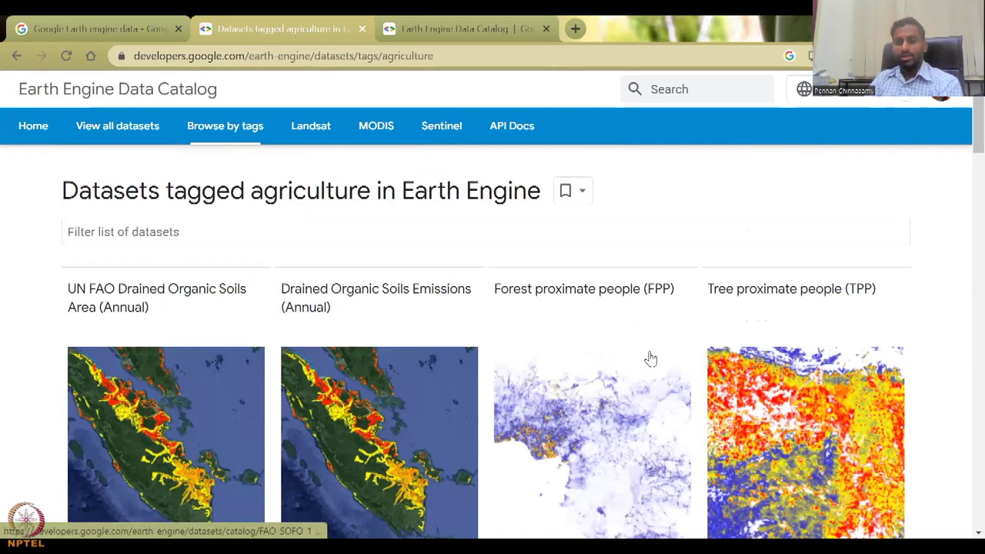
{"action": "scroll", "coordinate": [650, 359], "scroll_direction": "down", "scroll_amount": 5}
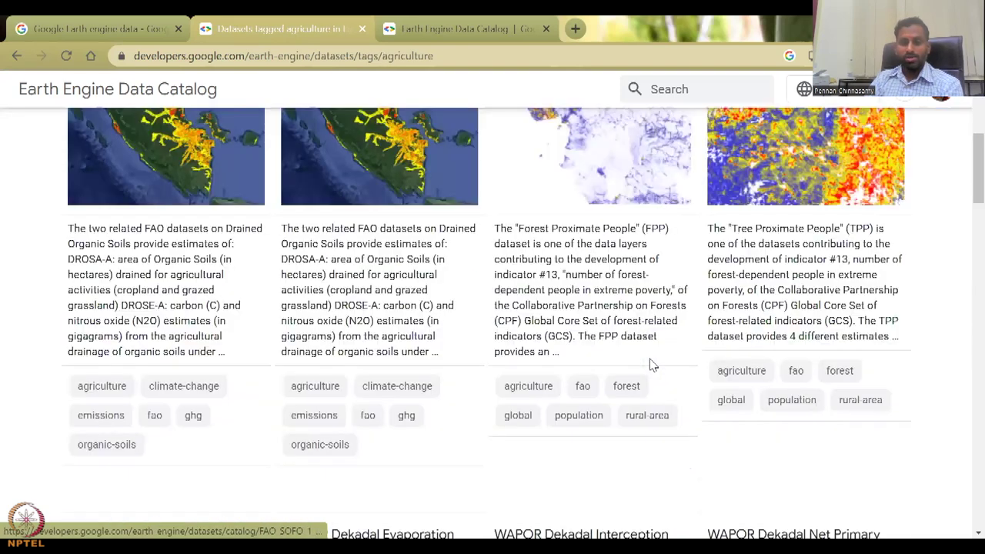
{"action": "scroll", "coordinate": [650, 366], "scroll_direction": "down", "scroll_amount": 4}
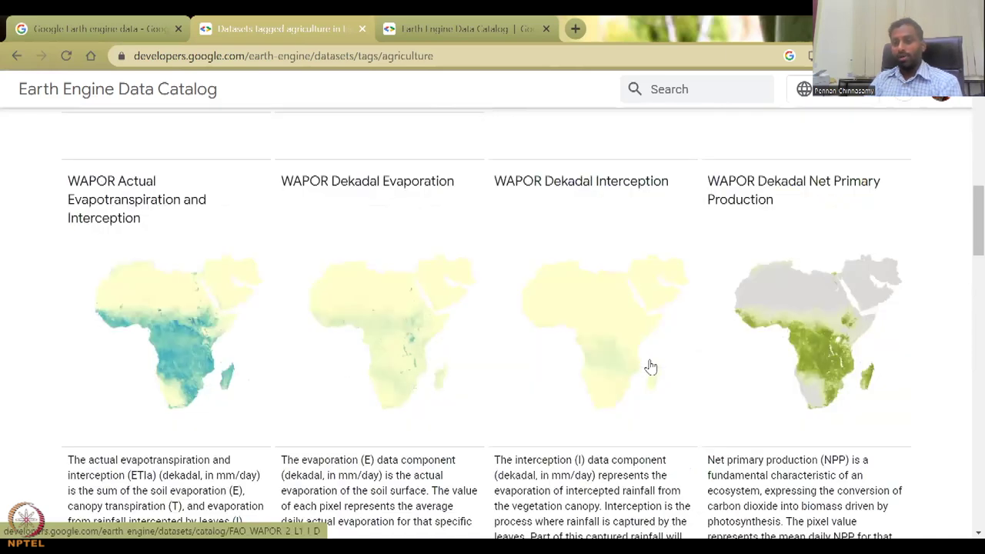
{"action": "scroll", "coordinate": [650, 376], "scroll_direction": "down", "scroll_amount": 5}
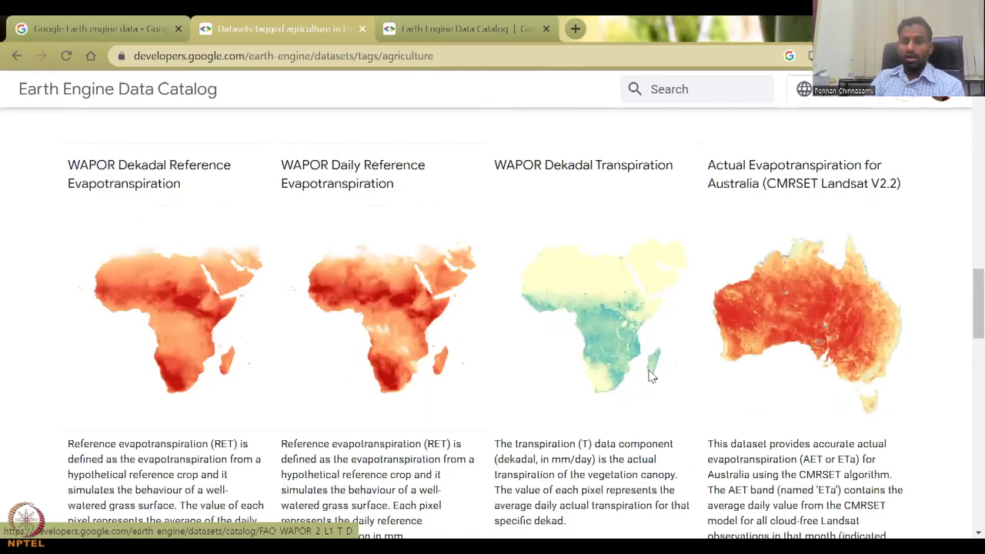
{"action": "scroll", "coordinate": [649, 376], "scroll_direction": "down", "scroll_amount": 3}
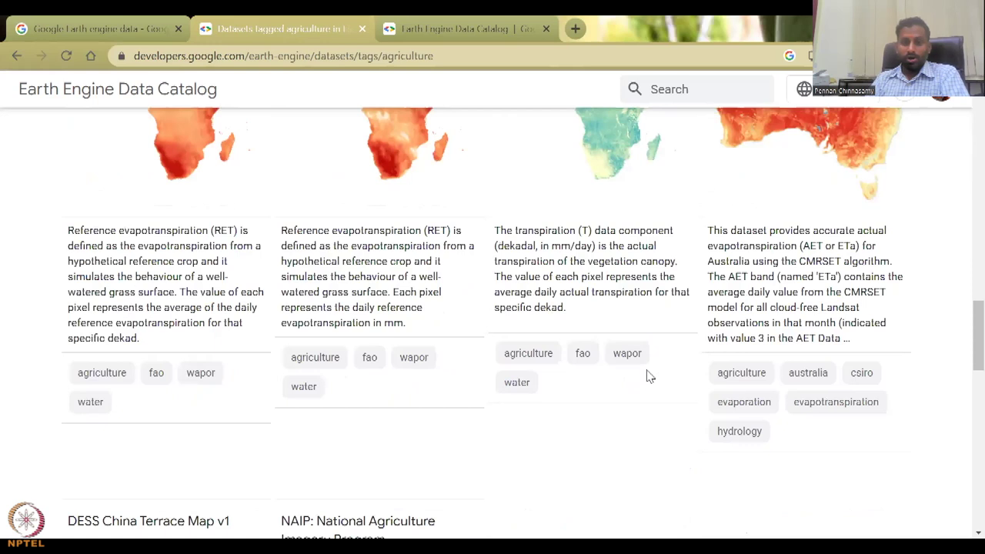
{"action": "scroll", "coordinate": [649, 377], "scroll_direction": "down", "scroll_amount": 4}
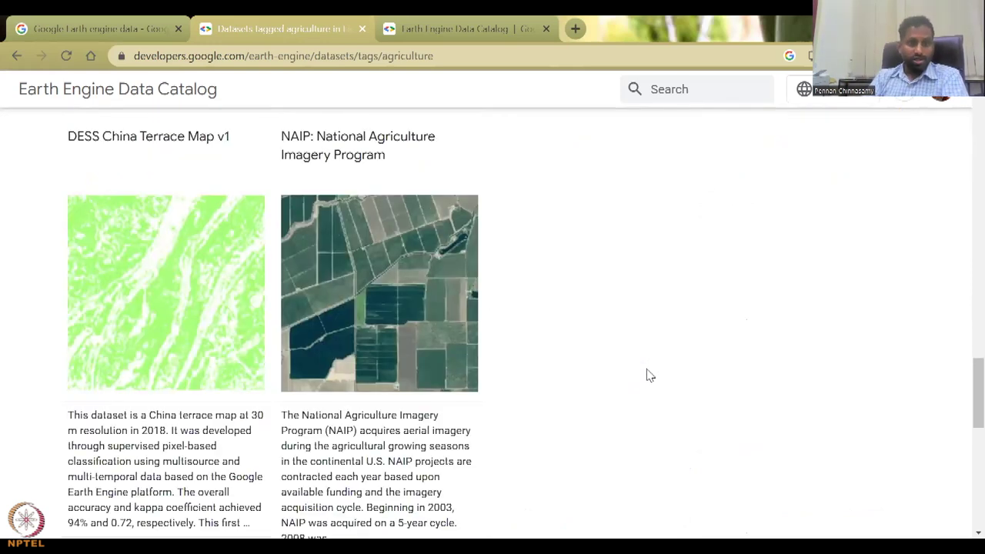
{"action": "scroll", "coordinate": [554, 514], "scroll_direction": "down", "scroll_amount": 4}
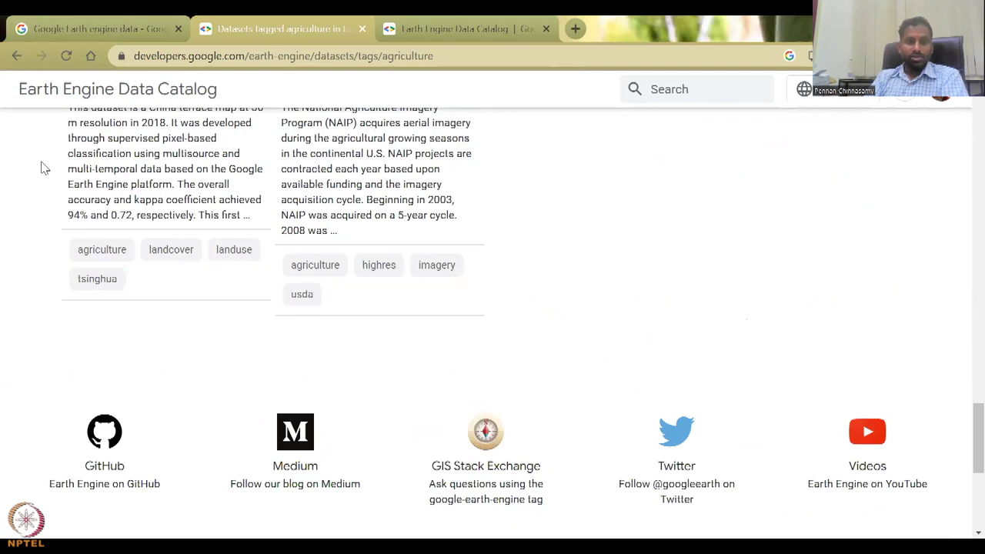
{"action": "scroll", "coordinate": [406, 205], "scroll_direction": "up", "scroll_amount": 9}
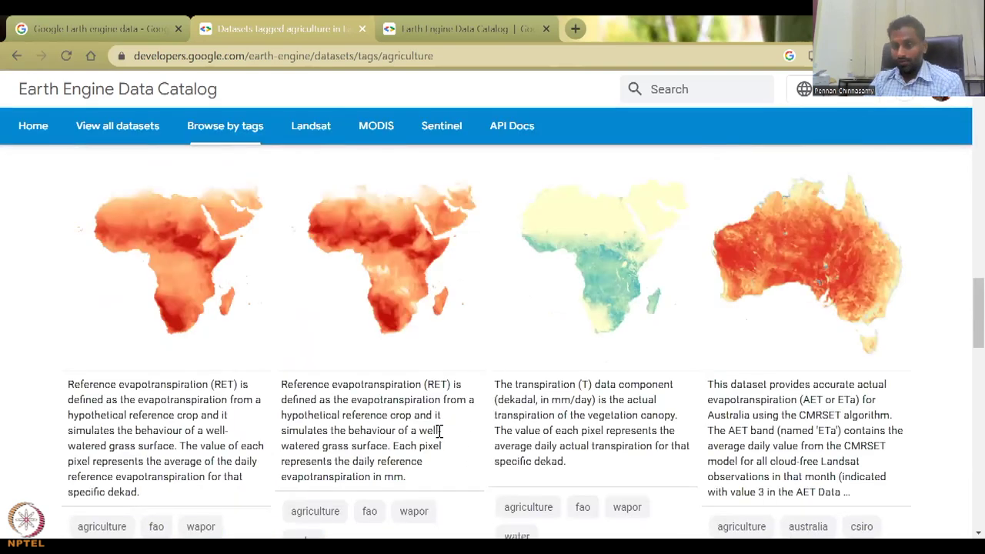
{"action": "scroll", "coordinate": [442, 433], "scroll_direction": "up", "scroll_amount": 5}
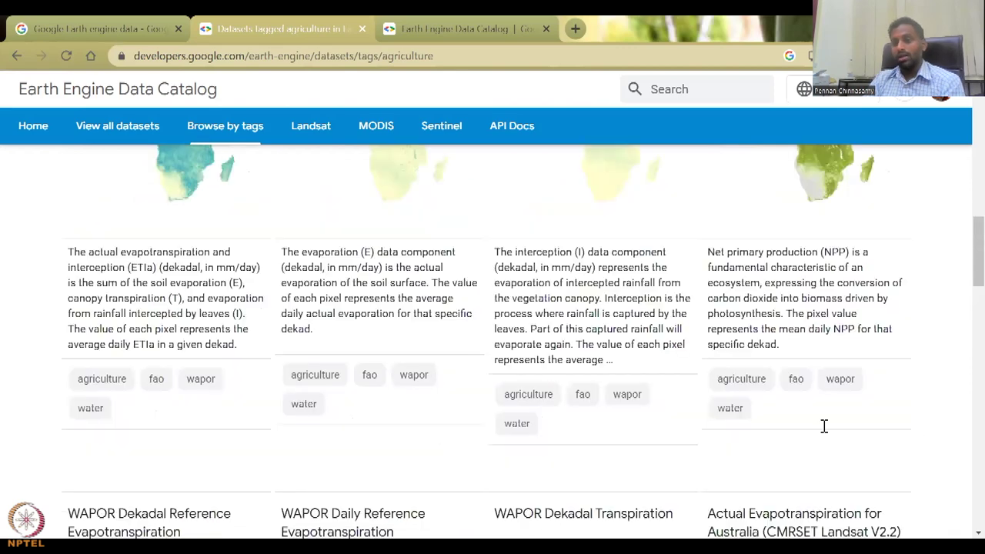
{"action": "scroll", "coordinate": [823, 426], "scroll_direction": "down", "scroll_amount": 5}
{"action": "scroll", "coordinate": [823, 425], "scroll_direction": "up", "scroll_amount": 10}
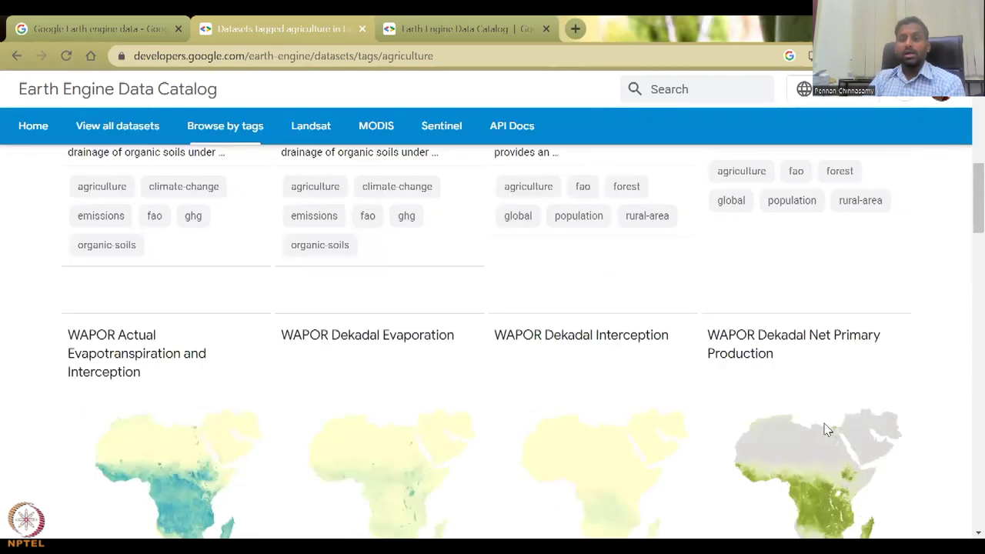
{"action": "scroll", "coordinate": [823, 429], "scroll_direction": "up", "scroll_amount": 10}
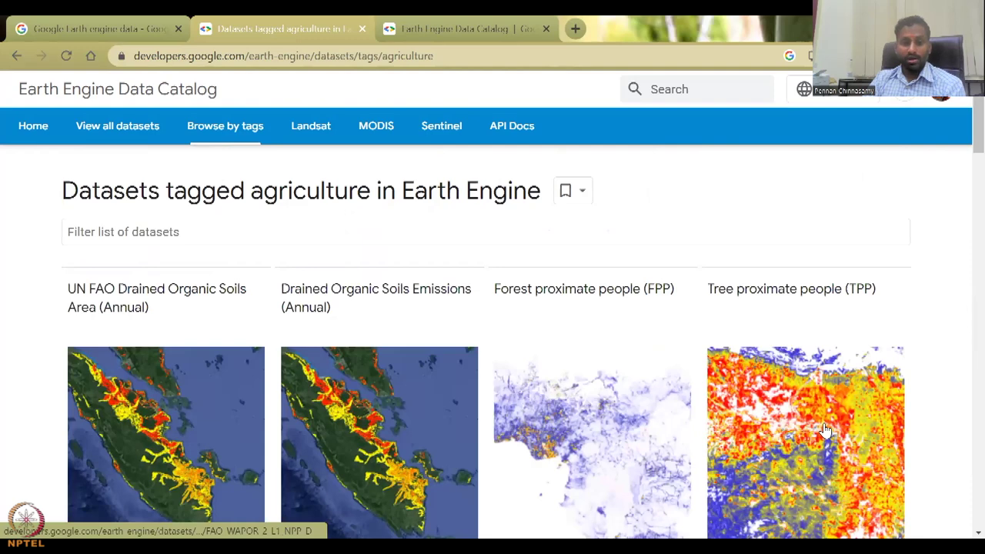
{"action": "scroll", "coordinate": [824, 428], "scroll_direction": "down", "scroll_amount": 2}
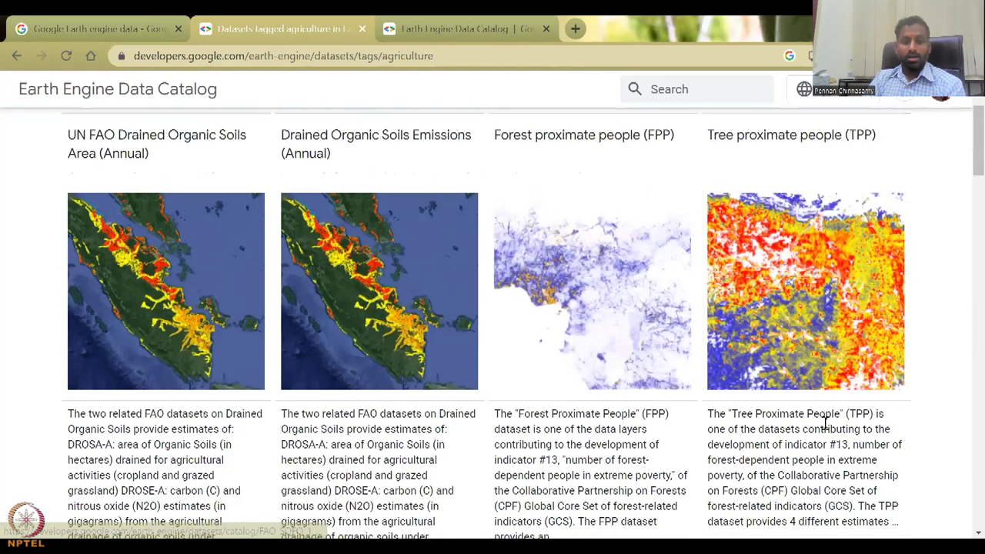
{"action": "scroll", "coordinate": [554, 395], "scroll_direction": "up", "scroll_amount": 2}
Step: Filter the dataset tags for India and ISRO, find none, then open the ndvi tag (11 datasets)
{"action": "left_click", "coordinate": [264, 238]}
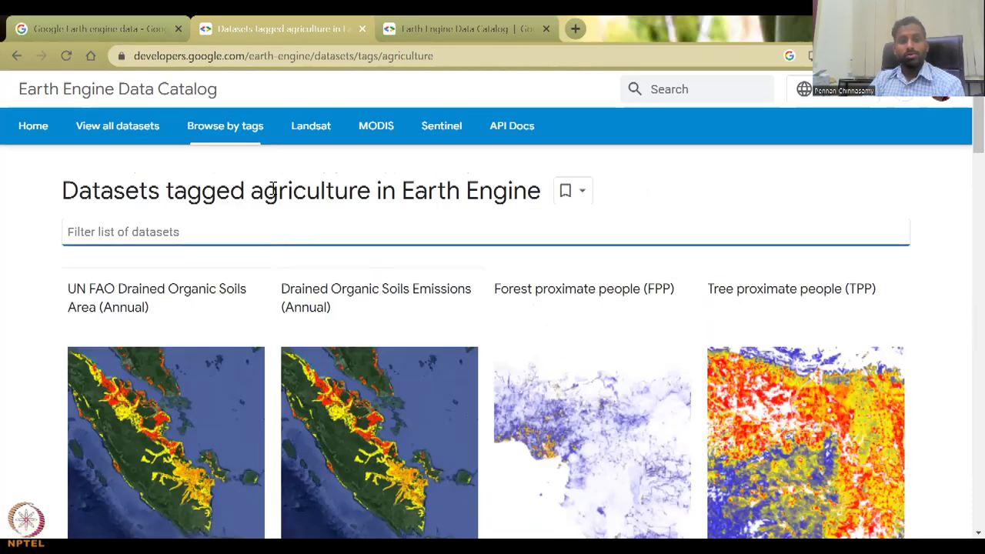
{"action": "left_click", "coordinate": [229, 140]}
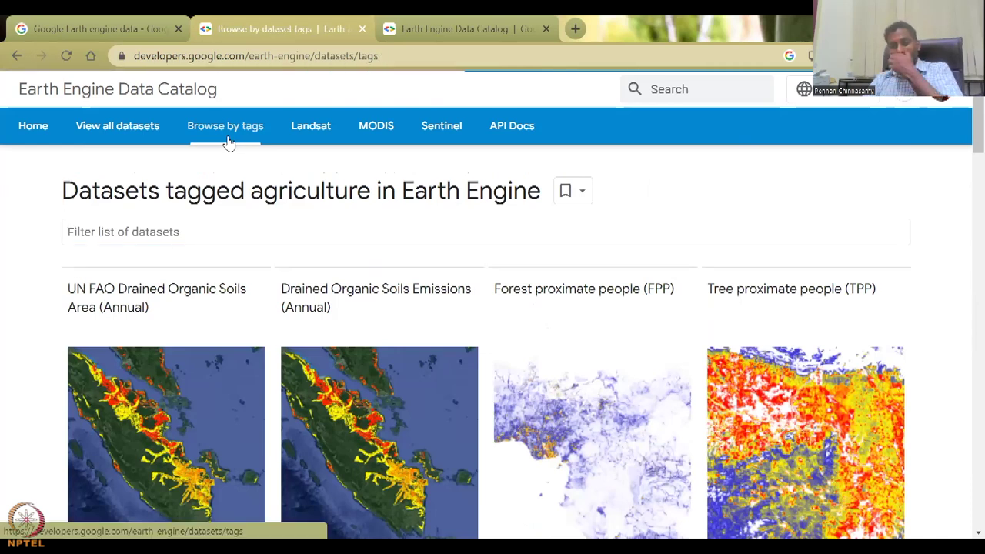
{"action": "left_click", "coordinate": [277, 239]}
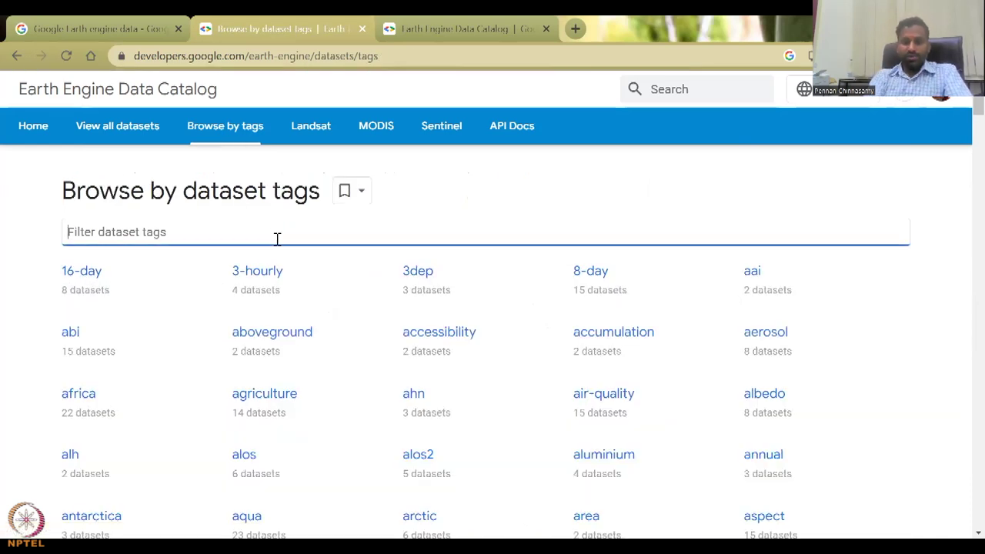
{"action": "type", "text": "India"}
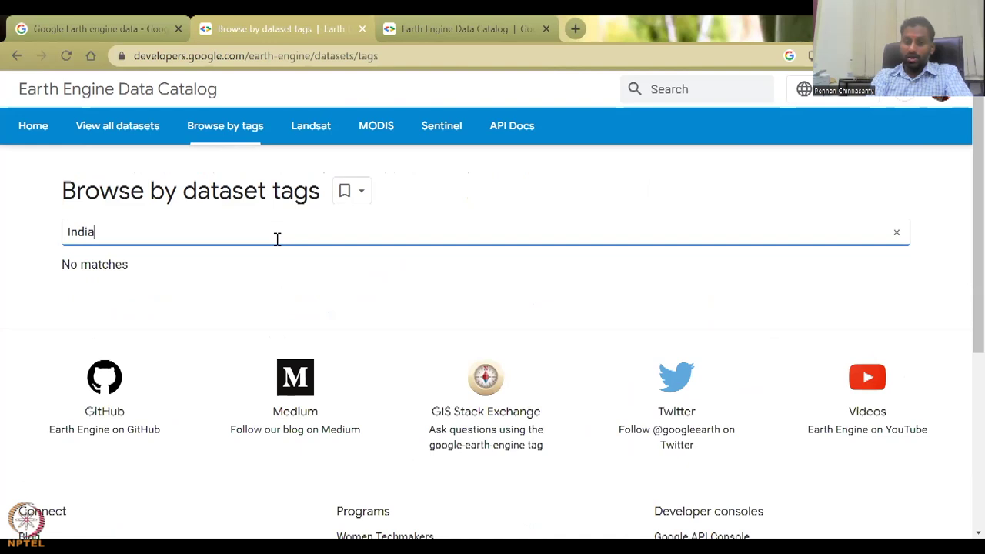
{"action": "key", "text": "BackSpace"}
{"action": "key", "text": "BackSpace"}
{"action": "key", "text": "BackSpace"}
{"action": "key", "text": "BackSpace"}
{"action": "key", "text": "BackSpace"}
{"action": "type", "text": "ISRO"}
{"action": "key", "text": "BackSpace"}
{"action": "key", "text": "BackSpace"}
{"action": "key", "text": "BackSpace"}
{"action": "key", "text": "BackSpace"}
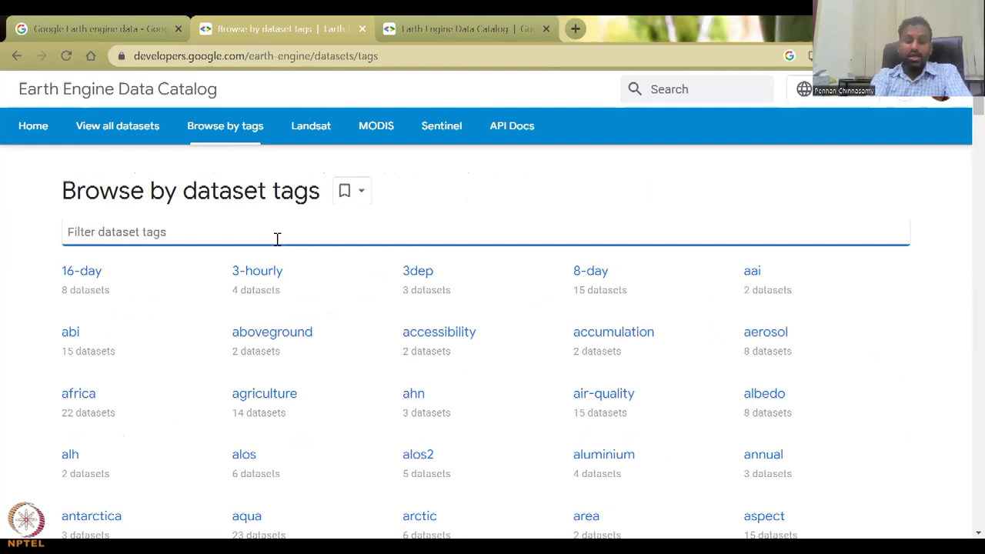
{"action": "type", "text": "NDVI"}
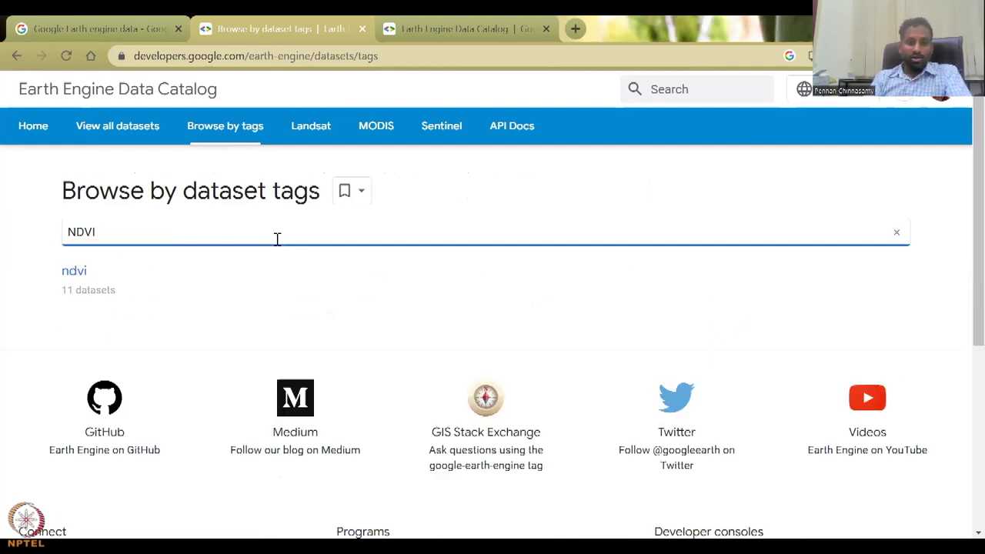
{"action": "left_click", "coordinate": [77, 281]}
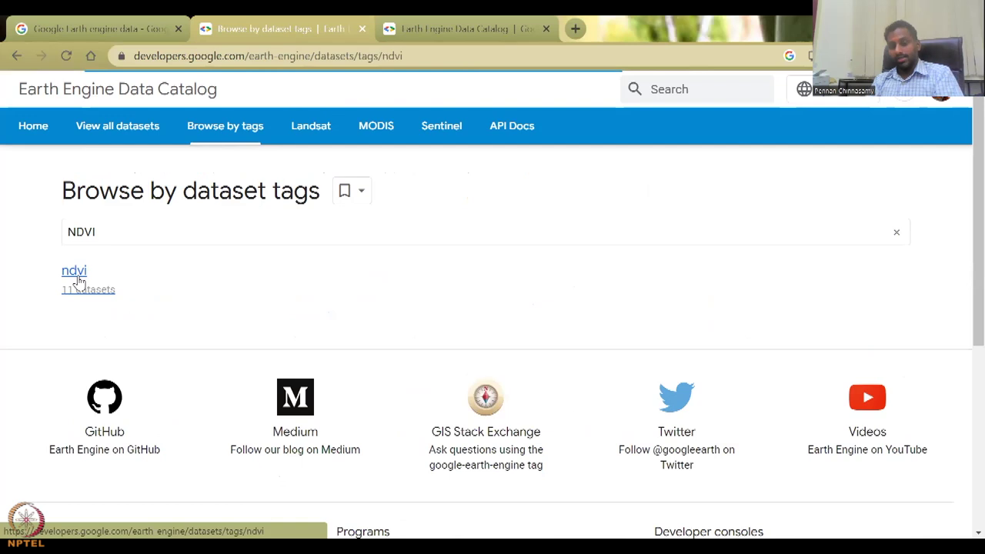
{"action": "scroll", "coordinate": [556, 339], "scroll_direction": "down", "scroll_amount": 5}
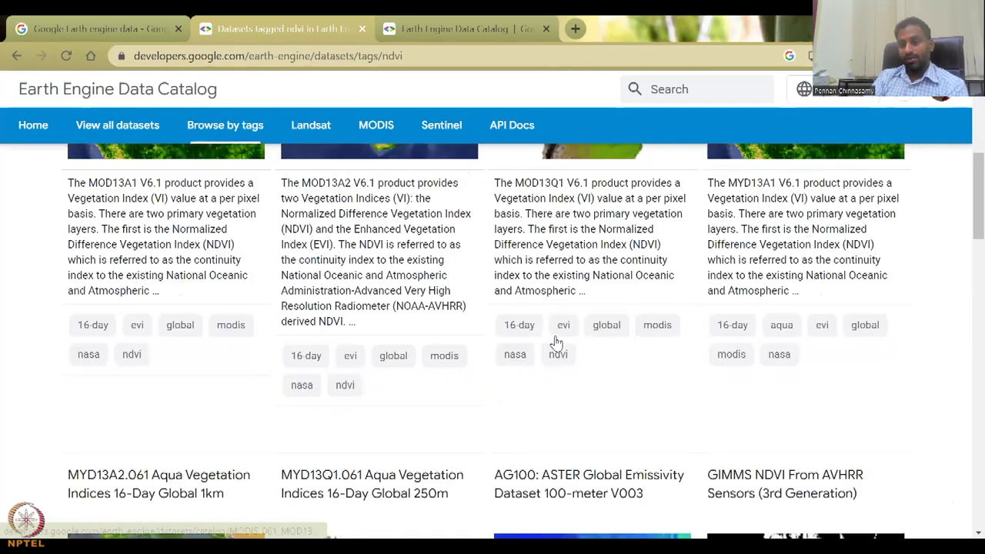
{"action": "scroll", "coordinate": [557, 342], "scroll_direction": "down", "scroll_amount": 10}
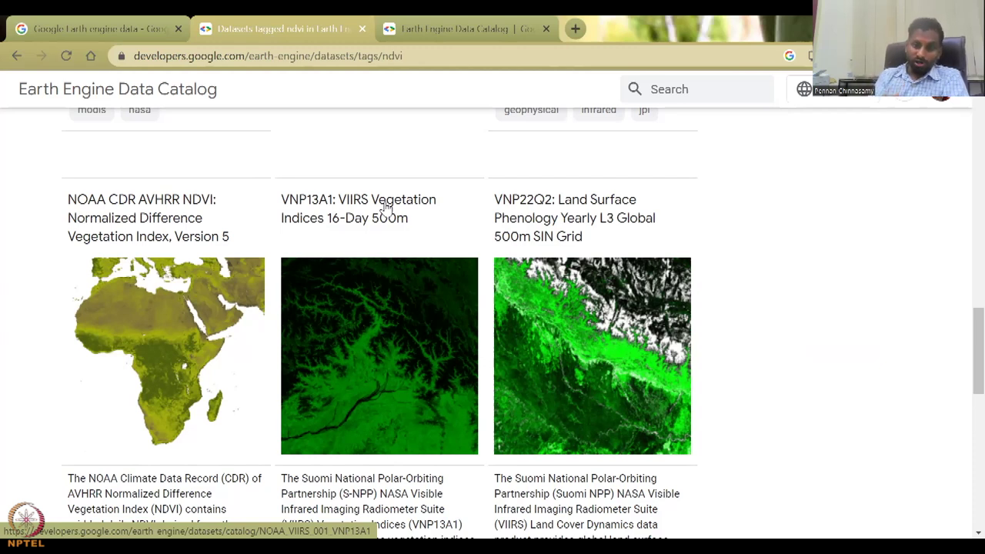
{"action": "scroll", "coordinate": [384, 208], "scroll_direction": "down", "scroll_amount": 2}
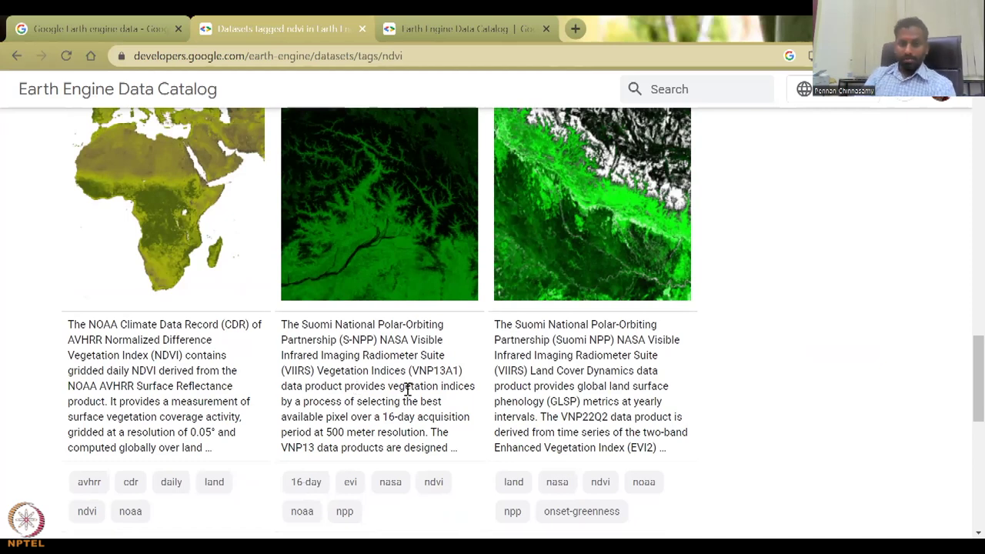
{"action": "scroll", "coordinate": [423, 385], "scroll_direction": "down", "scroll_amount": 4}
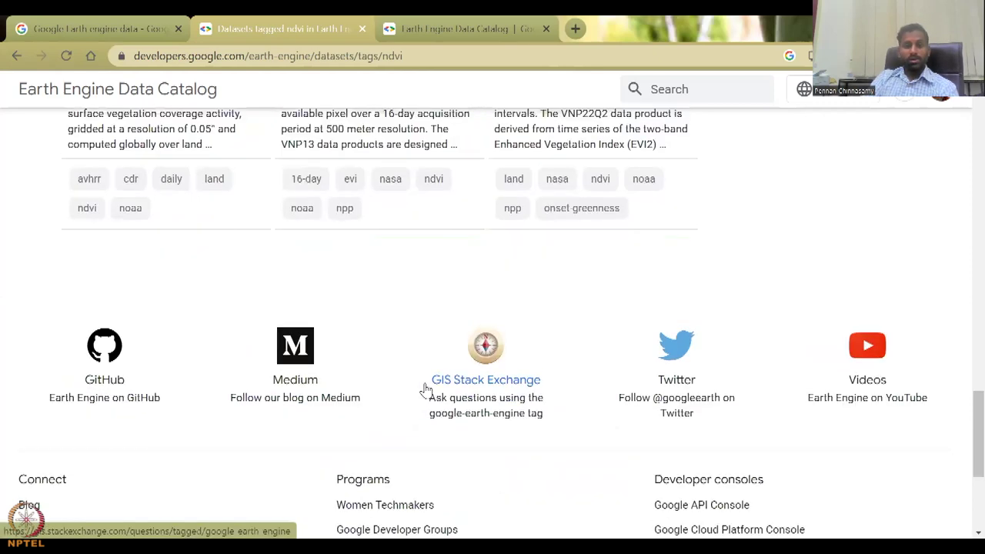
{"action": "scroll", "coordinate": [152, 176], "scroll_direction": "up", "scroll_amount": 6}
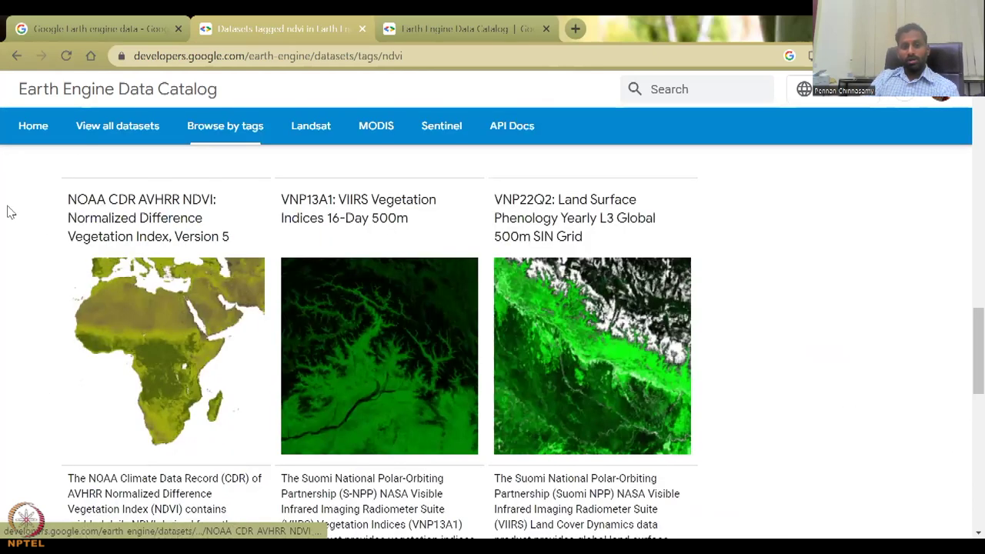
{"action": "scroll", "coordinate": [685, 238], "scroll_direction": "up", "scroll_amount": 3}
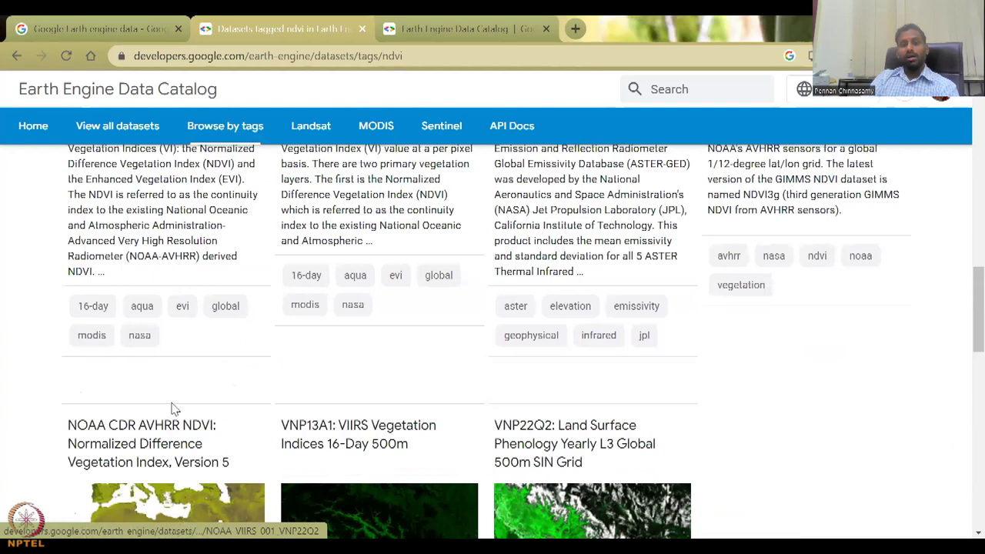
{"action": "scroll", "coordinate": [645, 414], "scroll_direction": "up", "scroll_amount": 4}
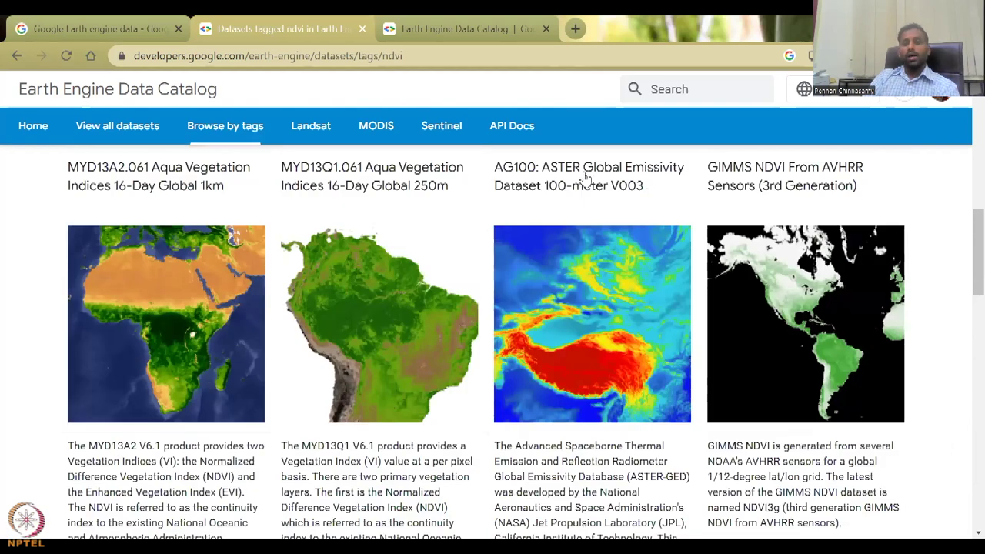
{"action": "scroll", "coordinate": [382, 305], "scroll_direction": "up", "scroll_amount": 1}
{"action": "scroll", "coordinate": [382, 304], "scroll_direction": "up", "scroll_amount": 1}
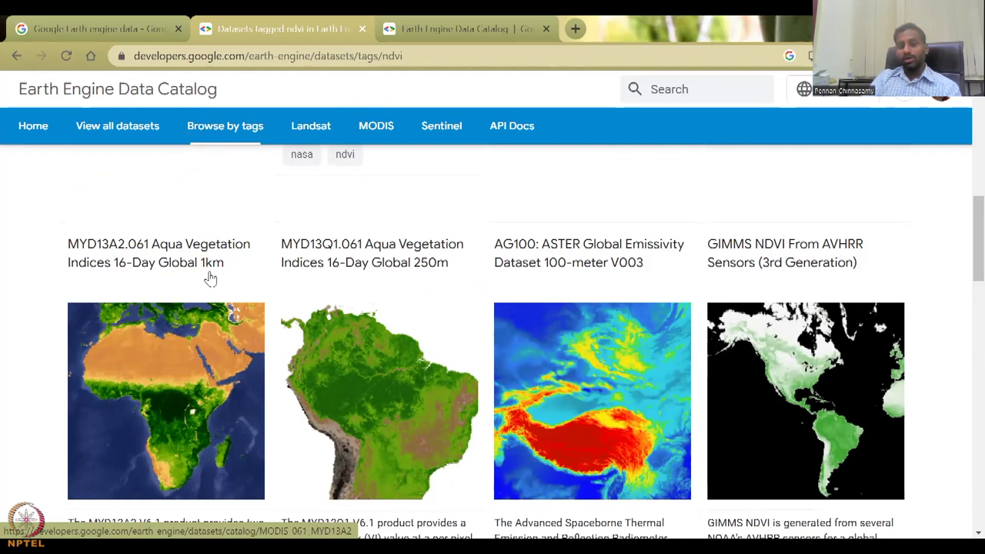
{"action": "scroll", "coordinate": [209, 278], "scroll_direction": "down", "scroll_amount": 3}
{"action": "scroll", "coordinate": [214, 277], "scroll_direction": "down", "scroll_amount": 4}
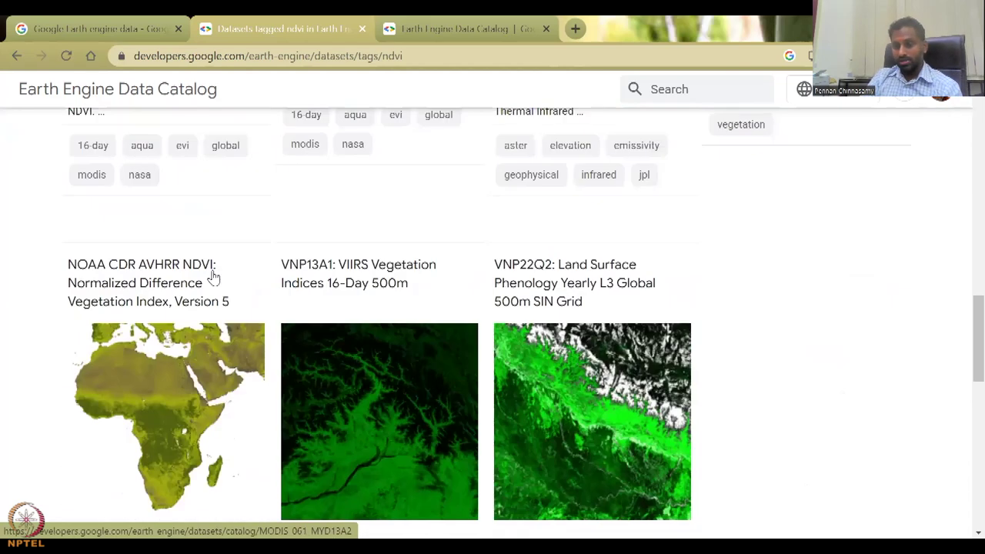
Step: Open the VNP13A1 dataset page and check its availability, 2012-01-17 to 2023-02-26
{"action": "scroll", "coordinate": [213, 277], "scroll_direction": "down", "scroll_amount": 1}
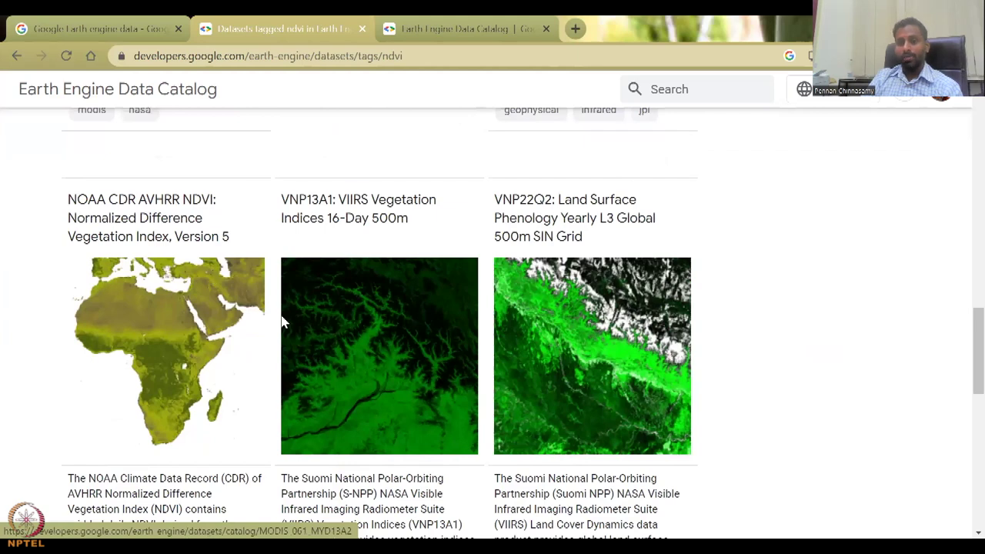
{"action": "left_click", "coordinate": [452, 479]}
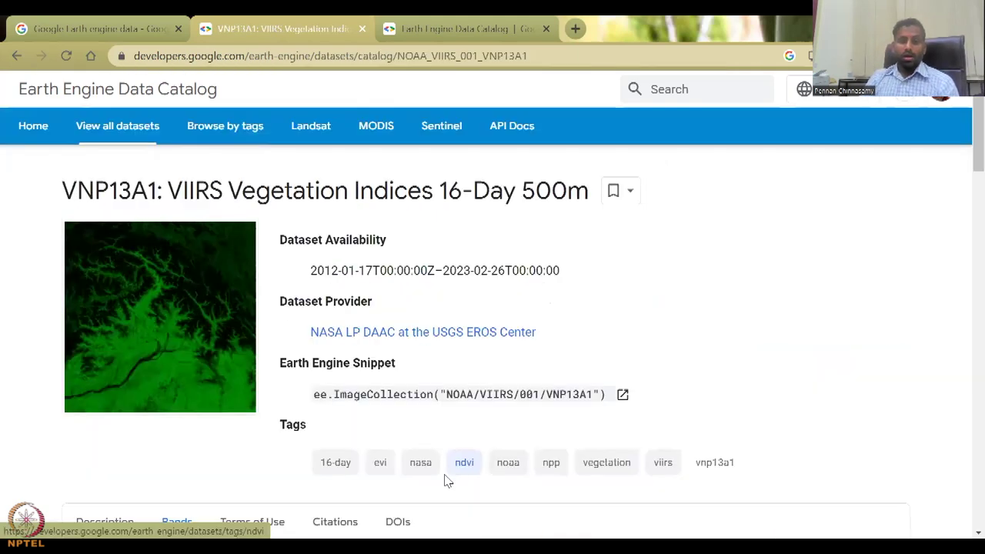
{"action": "left_click_drag", "start_coordinate": [559, 270], "coordinate": [305, 269]}
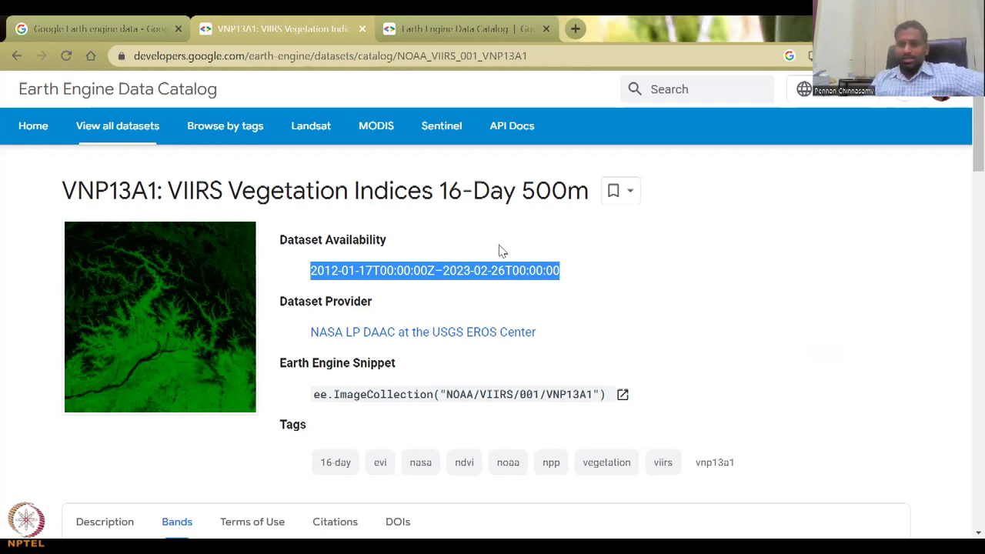
{"action": "left_click", "coordinate": [478, 284]}
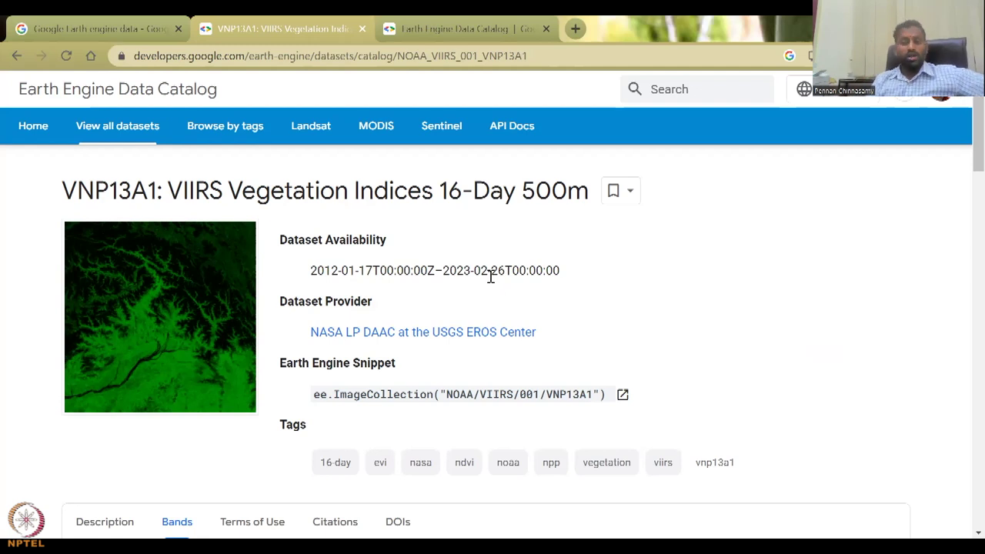
Step: Scroll to the VNP13A1 Bands table and highlight the 500 meters resolution
{"action": "scroll", "coordinate": [496, 299], "scroll_direction": "down", "scroll_amount": 5}
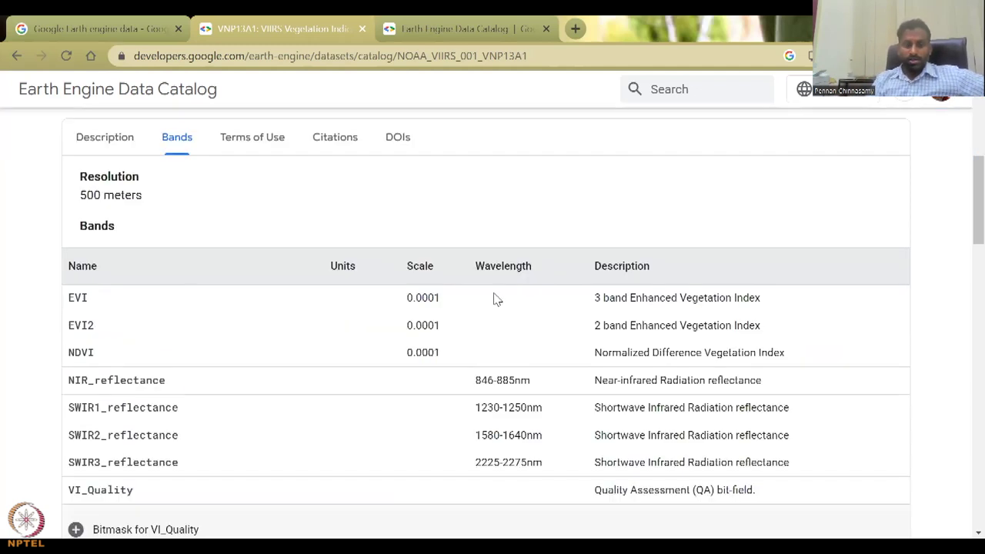
{"action": "scroll", "coordinate": [496, 299], "scroll_direction": "down", "scroll_amount": 1}
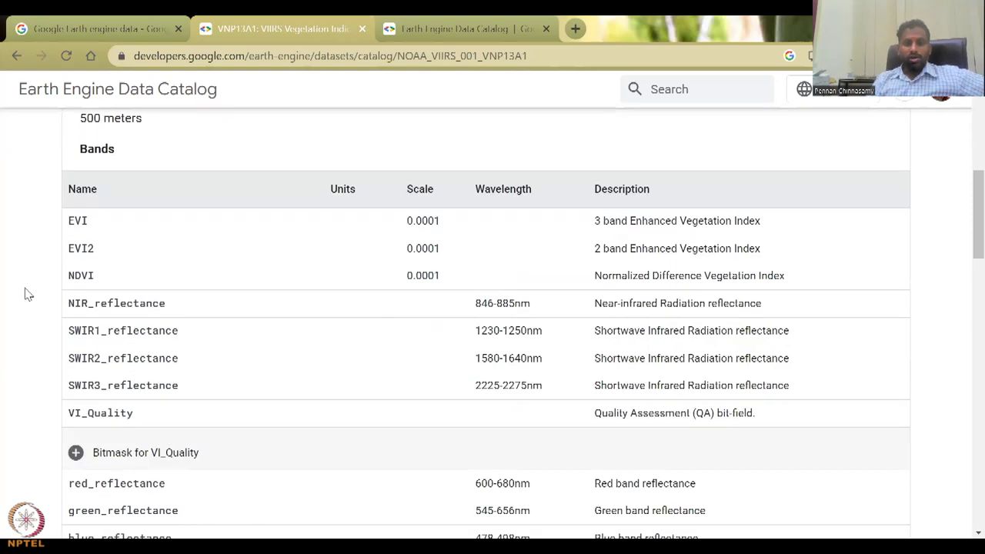
{"action": "scroll", "coordinate": [342, 247], "scroll_direction": "up", "scroll_amount": 5}
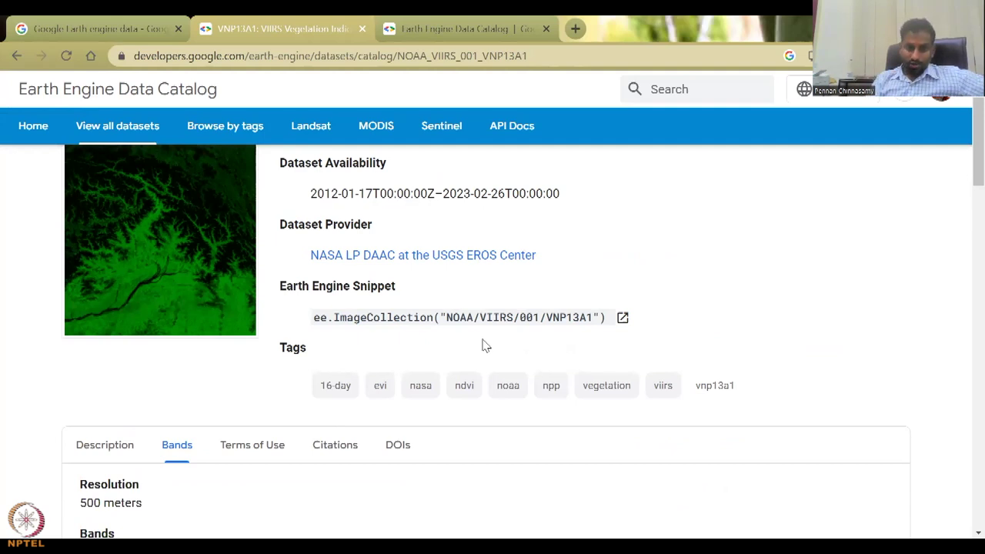
{"action": "scroll", "coordinate": [461, 356], "scroll_direction": "down", "scroll_amount": 5}
{"action": "scroll", "coordinate": [141, 176], "scroll_direction": "up", "scroll_amount": 1}
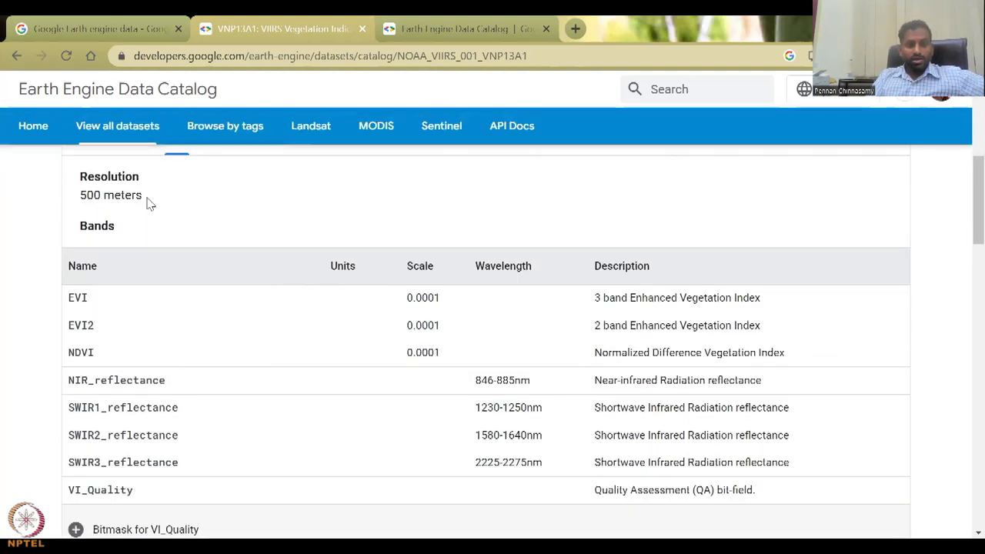
{"action": "left_click_drag", "start_coordinate": [144, 199], "coordinate": [79, 194]}
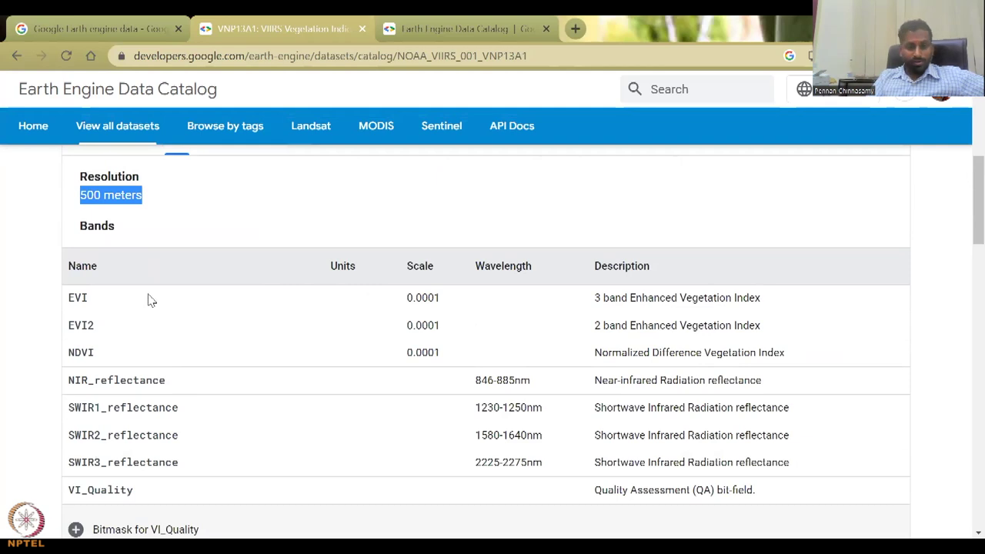
{"action": "scroll", "coordinate": [146, 297], "scroll_direction": "down", "scroll_amount": 3}
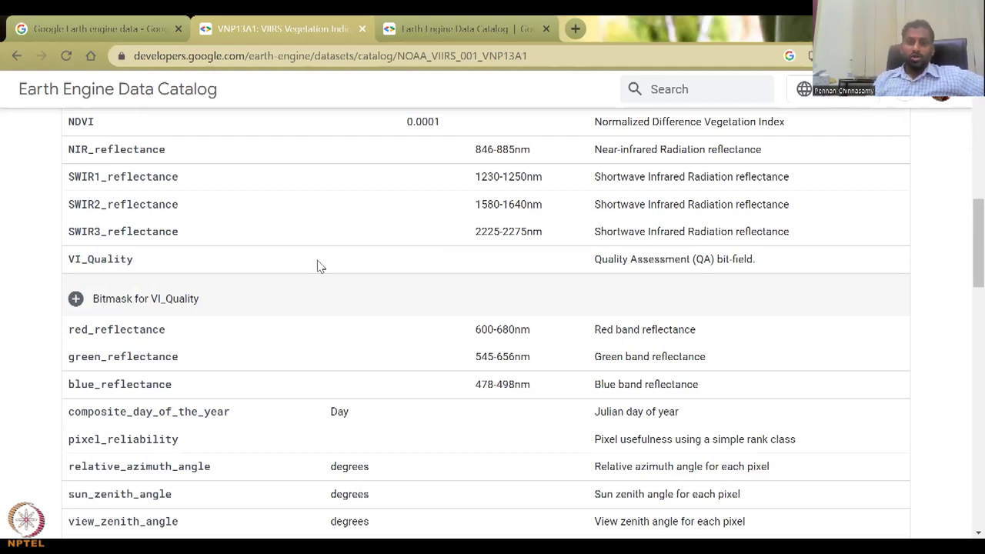
Step: In a new tab, search '1 ha to m2' and highlight the 10000 square metre result
{"action": "left_click", "coordinate": [574, 28]}
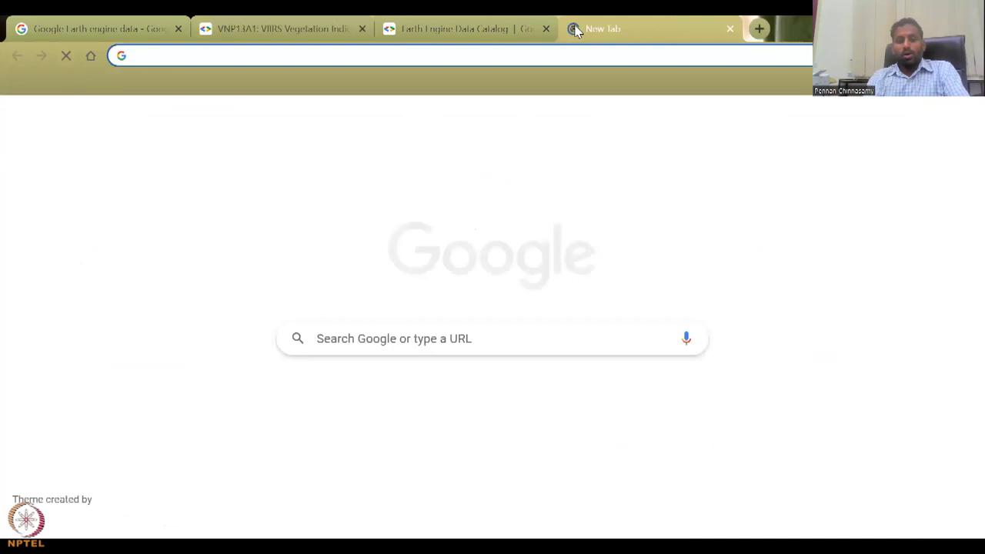
{"action": "type", "text": "1 ha to "}
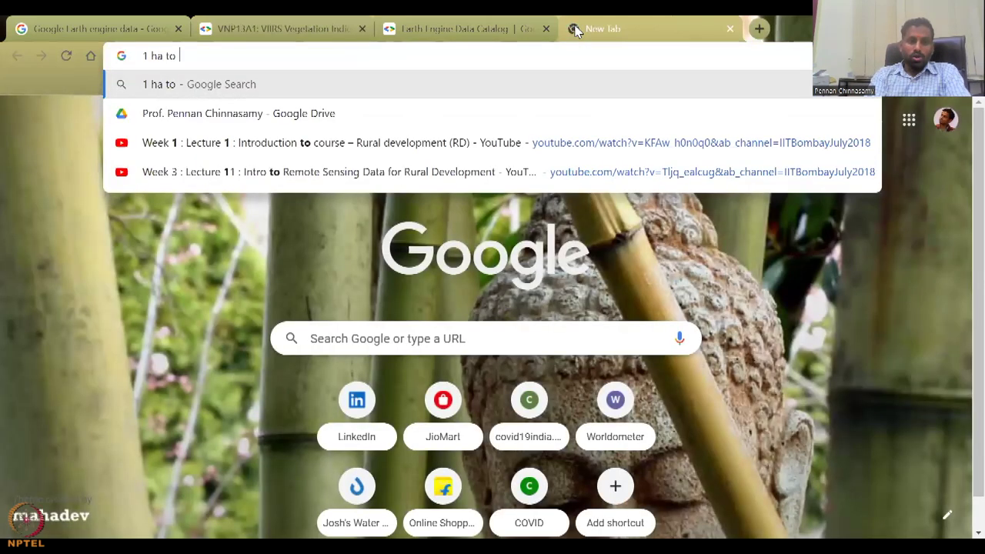
{"action": "type", "text": "m2"}
{"action": "key", "text": "Return"}
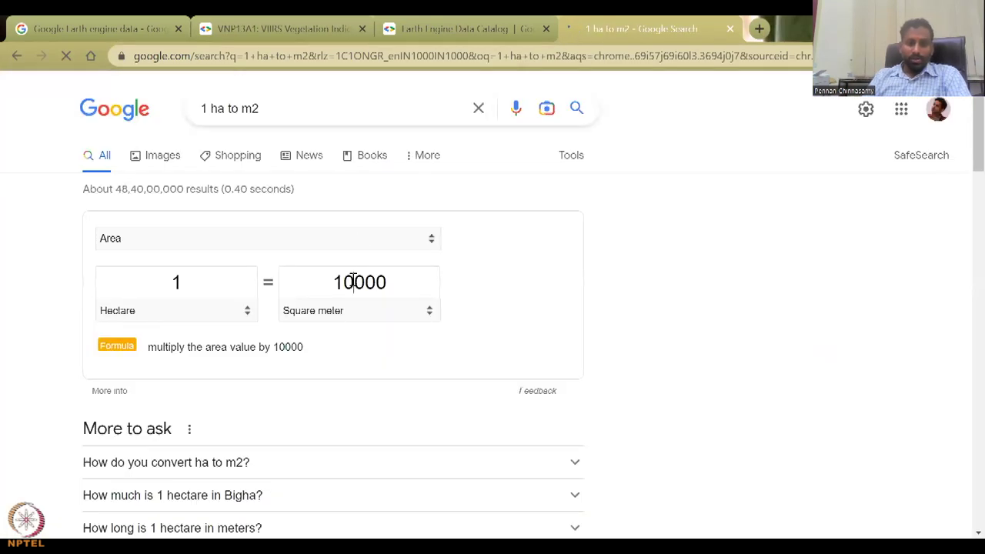
{"action": "double_click", "coordinate": [351, 281]}
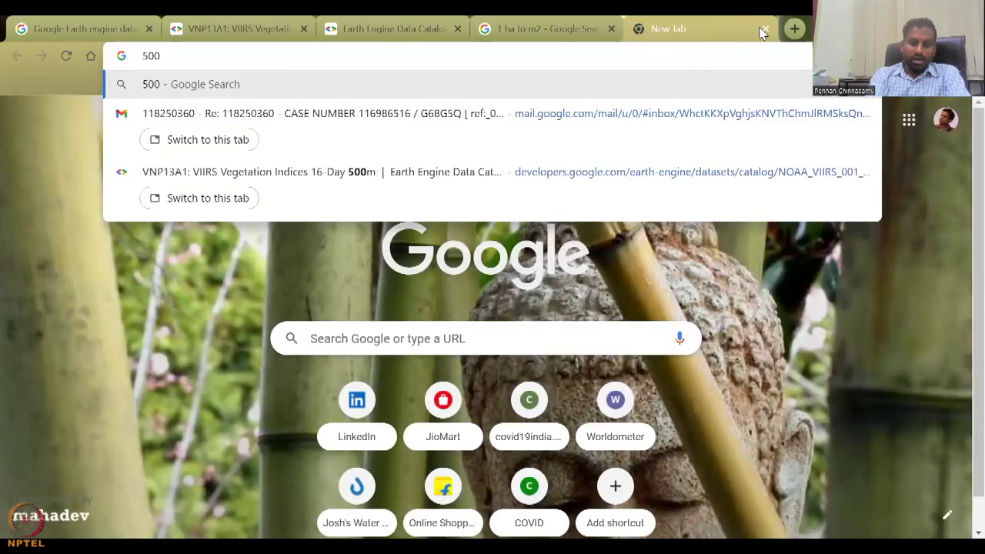
Step: Search '500m *500 m' and highlight the area result starting with 250
{"action": "type", "text": "*500 m"}
{"action": "key", "text": "Return"}
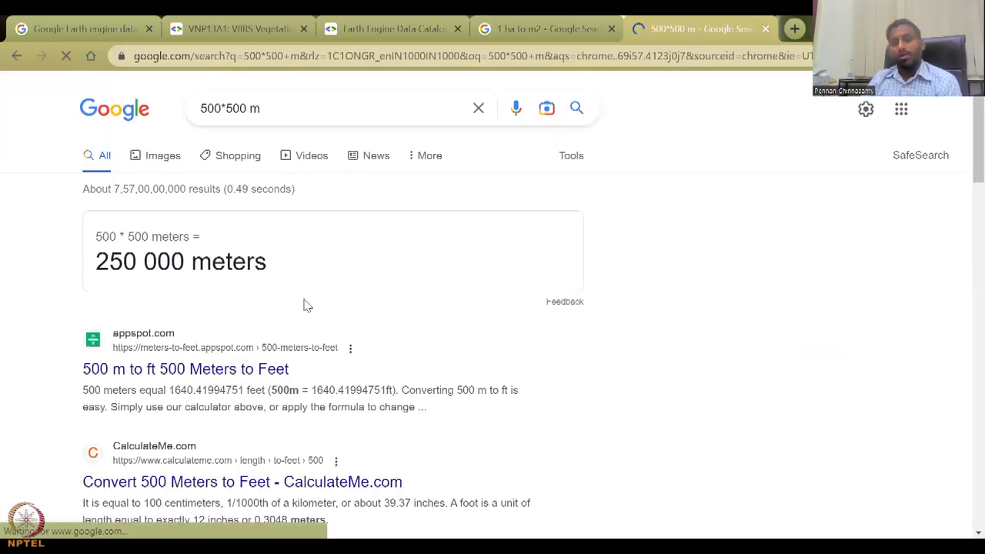
{"action": "left_click", "coordinate": [219, 106]}
{"action": "type", "text": "m"}
{"action": "key", "text": "Return"}
{"action": "left_click_drag", "start_coordinate": [137, 266], "coordinate": [93, 266]}
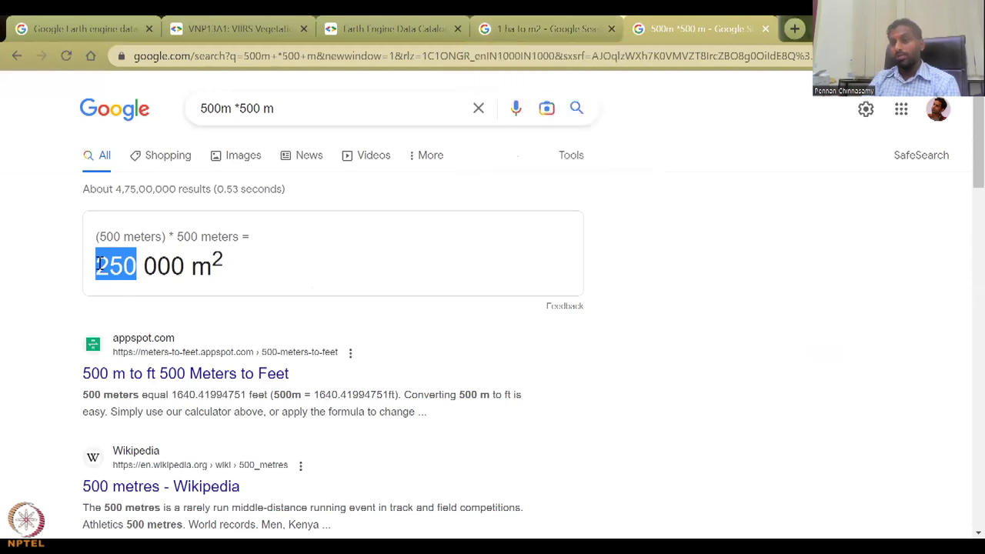
Step: Compare both results, highlighting the full 250 000 m², then return to the Data Catalog
{"action": "left_click", "coordinate": [527, 24]}
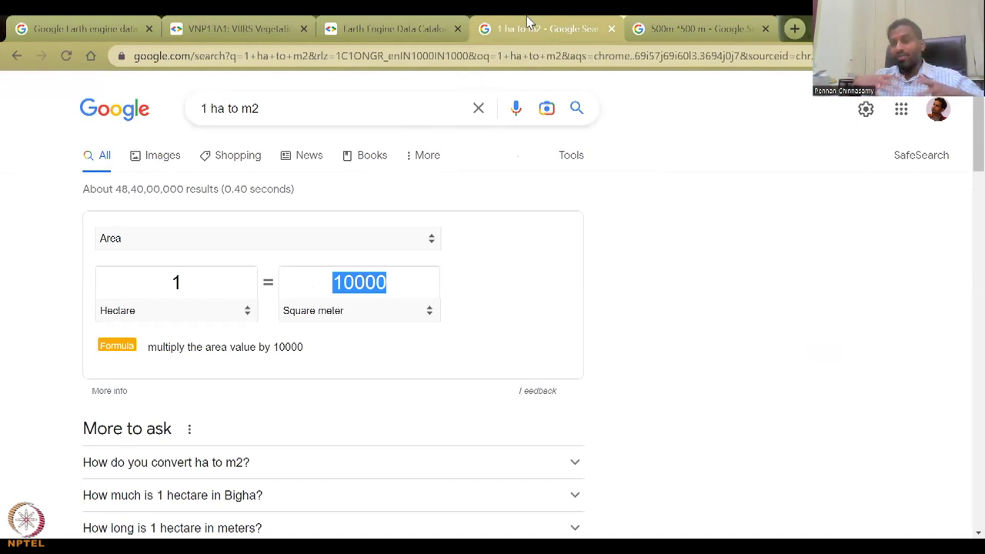
{"action": "left_click", "coordinate": [660, 26]}
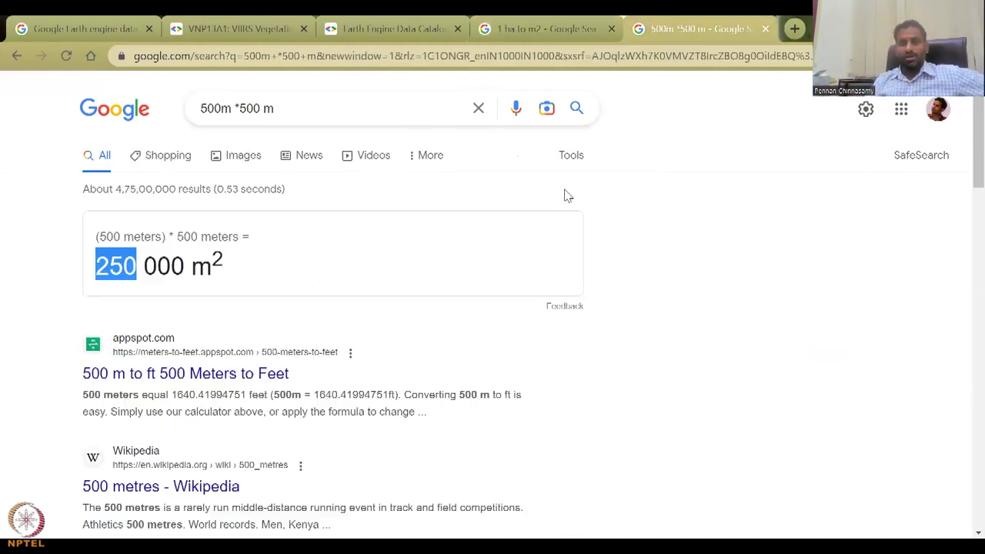
{"action": "left_click_drag", "start_coordinate": [224, 261], "coordinate": [98, 261]}
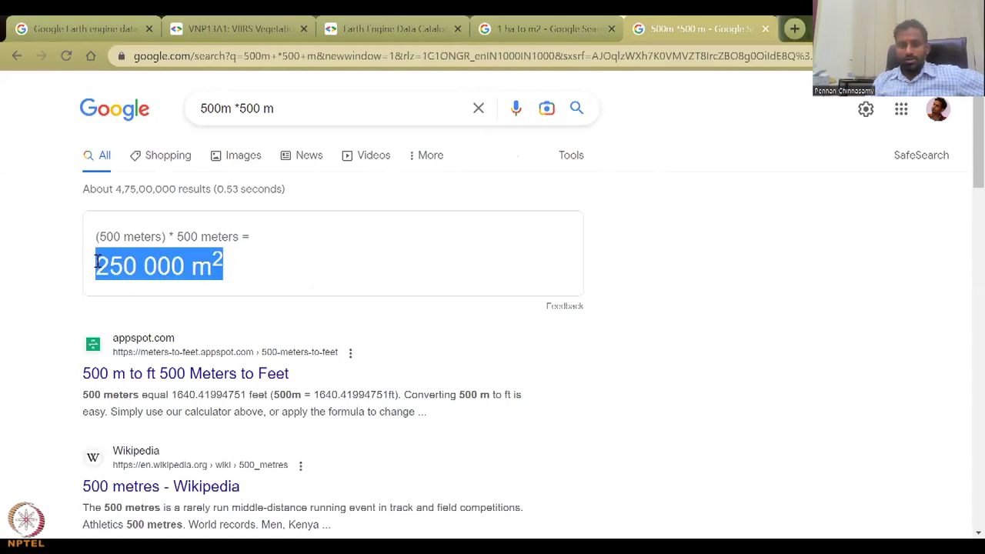
{"action": "left_click", "coordinate": [399, 22]}
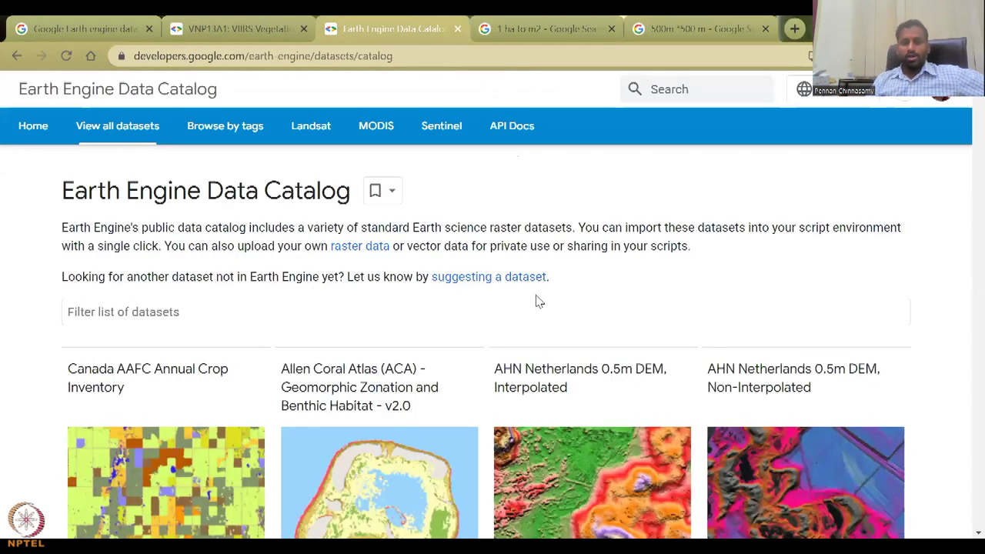
Step: Return to the VNP13A1 page and highlight its title, VIIRS Vegetation Indices 16-Day 500m
{"action": "scroll", "coordinate": [538, 301], "scroll_direction": "down", "scroll_amount": 3}
{"action": "scroll", "coordinate": [531, 355], "scroll_direction": "down", "scroll_amount": 3}
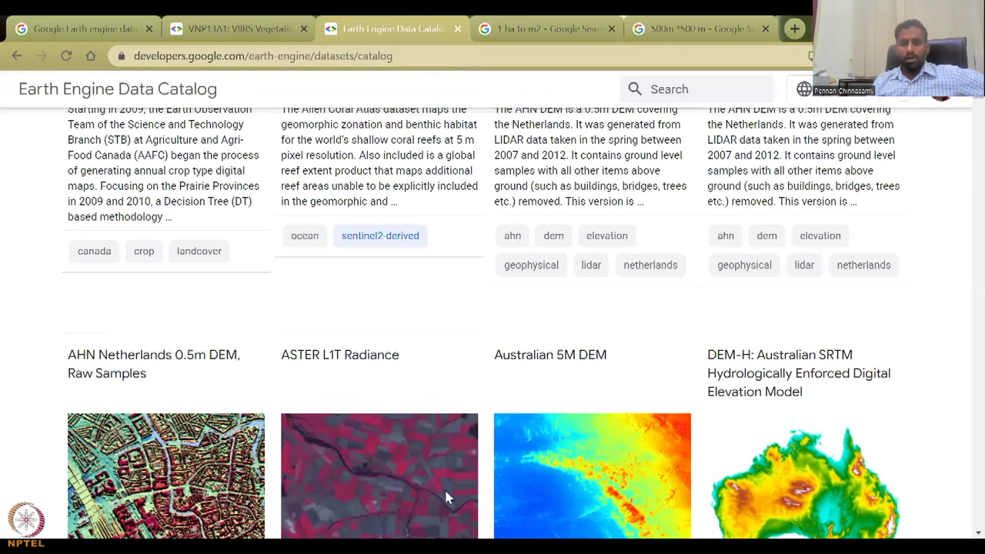
{"action": "key", "text": "ctrl+shift+Tab"}
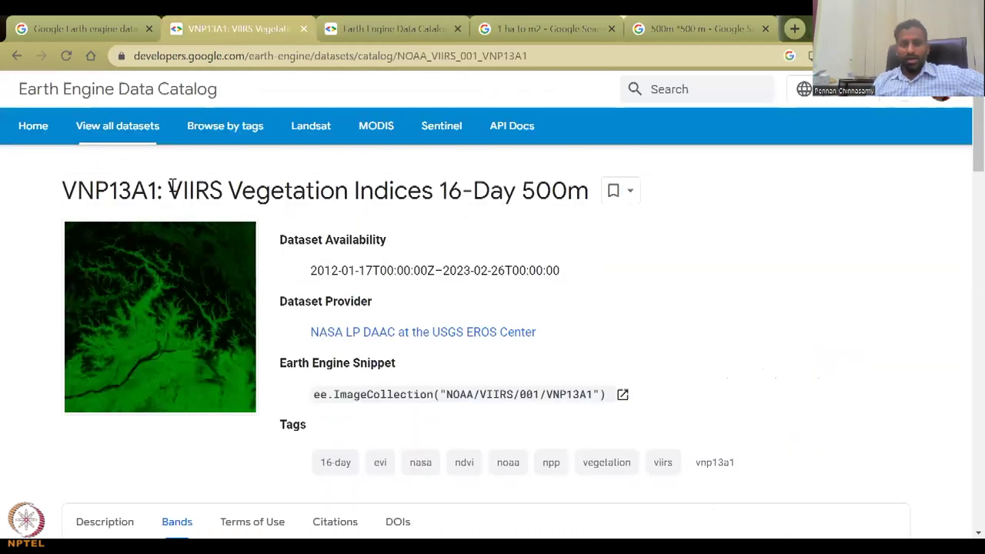
{"action": "left_click_drag", "start_coordinate": [173, 185], "coordinate": [622, 190]}
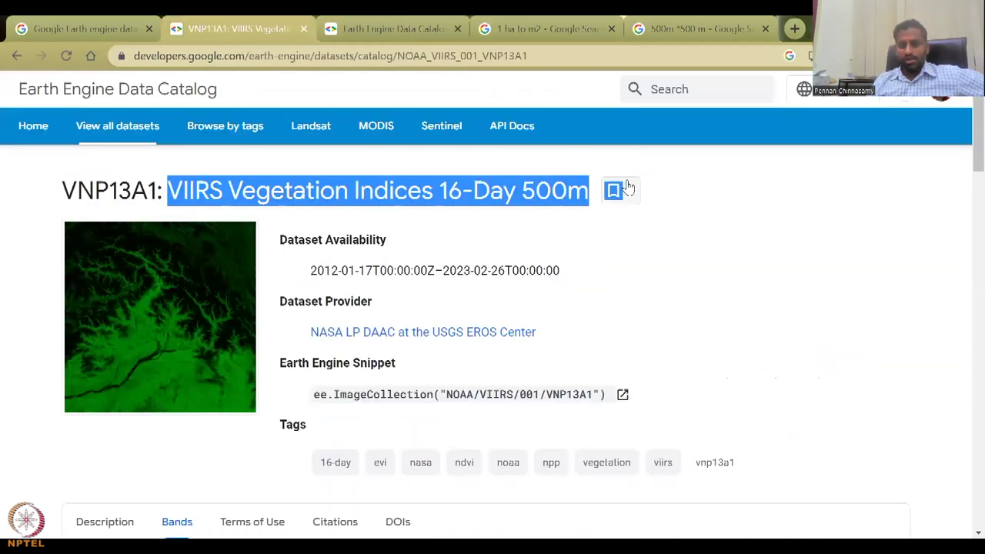
{"action": "left_click", "coordinate": [658, 356]}
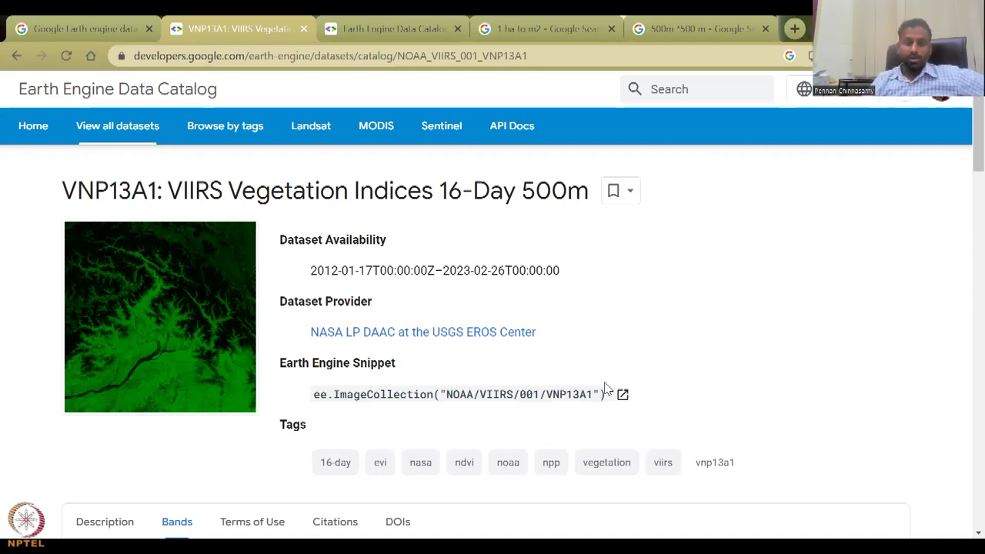
{"action": "scroll", "coordinate": [580, 460], "scroll_direction": "down", "scroll_amount": 5}
{"action": "scroll", "coordinate": [159, 325], "scroll_direction": "up", "scroll_amount": 5}
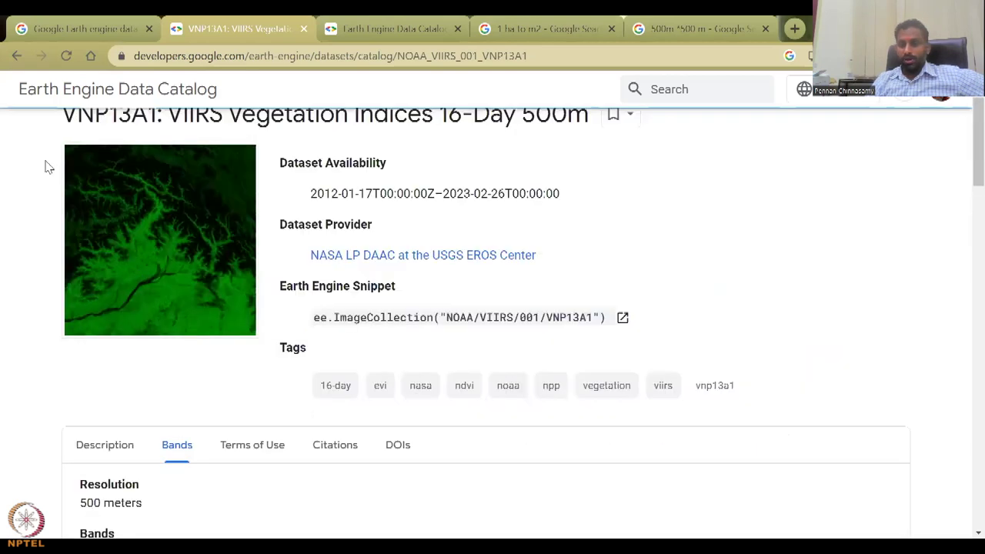
{"action": "left_click_drag", "start_coordinate": [164, 191], "coordinate": [350, 193]}
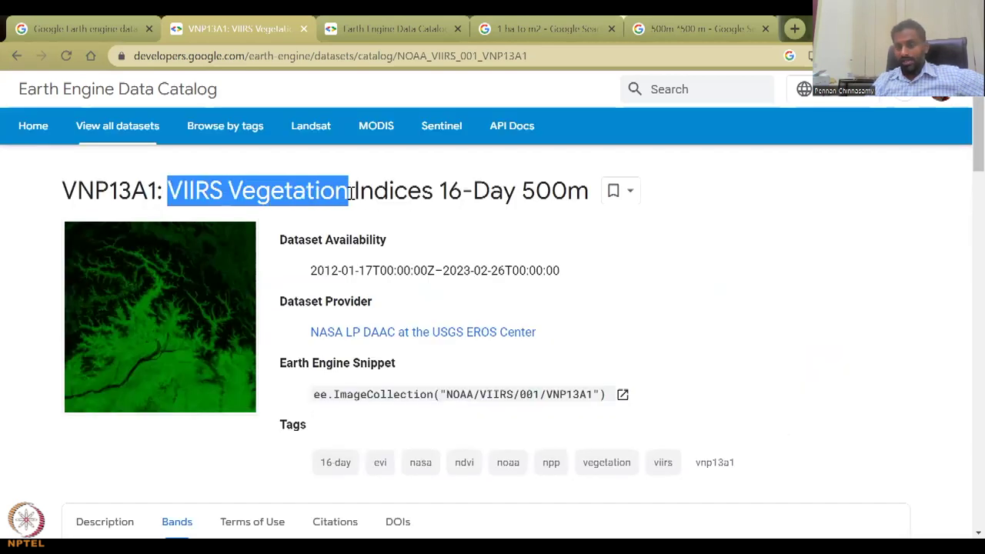
{"action": "scroll", "coordinate": [369, 229], "scroll_direction": "down", "scroll_amount": 10}
{"action": "scroll", "coordinate": [371, 231], "scroll_direction": "up", "scroll_amount": 3}
{"action": "scroll", "coordinate": [147, 286], "scroll_direction": "up", "scroll_amount": 3}
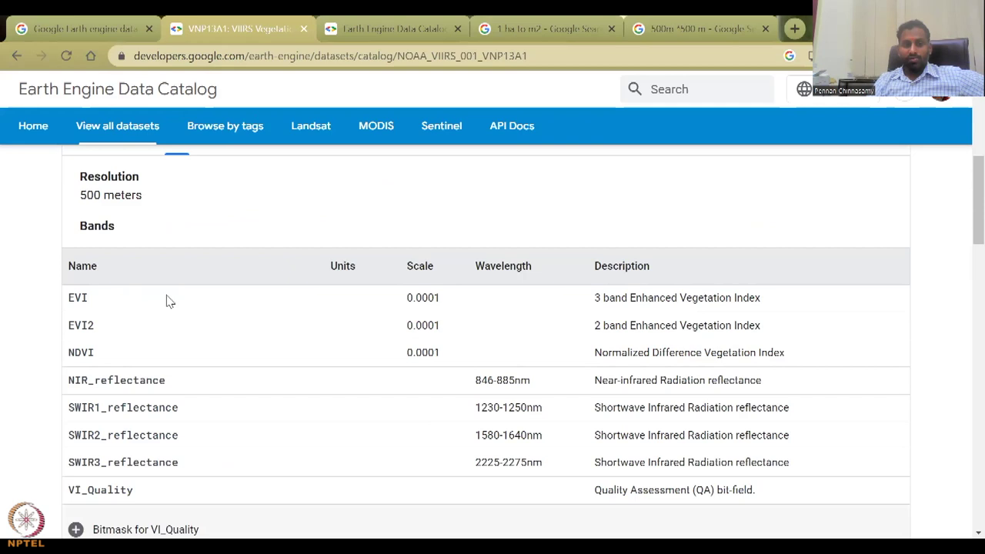
{"action": "scroll", "coordinate": [161, 310], "scroll_direction": "down", "scroll_amount": 3}
{"action": "scroll", "coordinate": [132, 230], "scroll_direction": "up", "scroll_amount": 2}
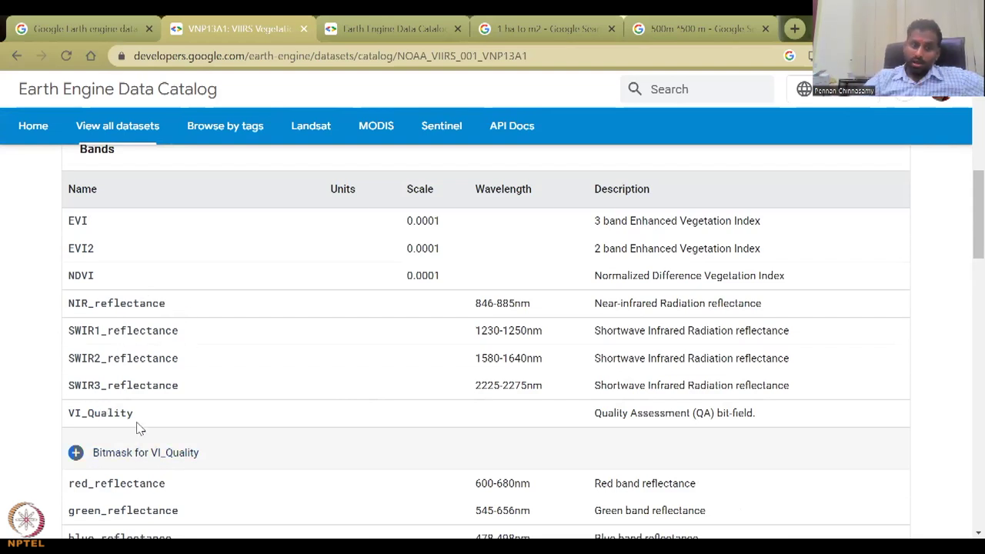
Step: Review the EVI, EVI2, NDVI and NIR-to-SWIR3 reflectance rows, including NDVI's Normalized Difference Vegetation Index description
{"action": "left_click_drag", "start_coordinate": [101, 277], "coordinate": [73, 222]}
{"action": "left_click", "coordinate": [499, 226]}
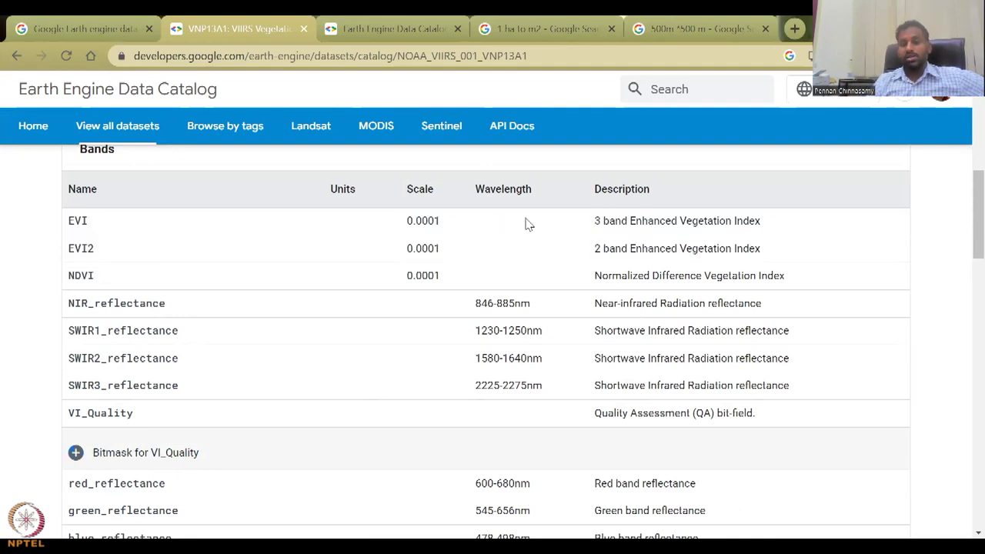
{"action": "left_click_drag", "start_coordinate": [476, 303], "coordinate": [517, 396]}
{"action": "left_click", "coordinate": [517, 396]}
{"action": "left_click_drag", "start_coordinate": [442, 276], "coordinate": [403, 222]}
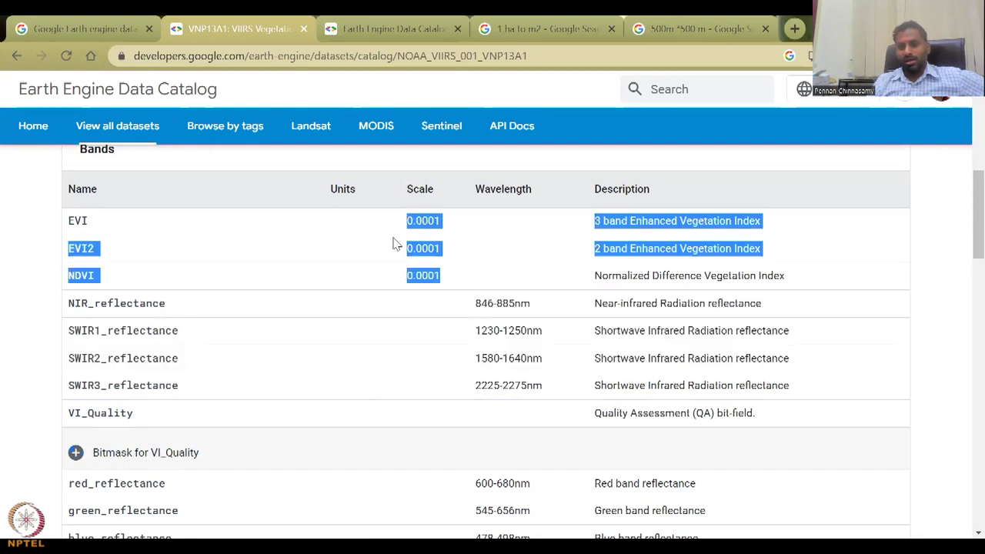
{"action": "left_click", "coordinate": [627, 350]}
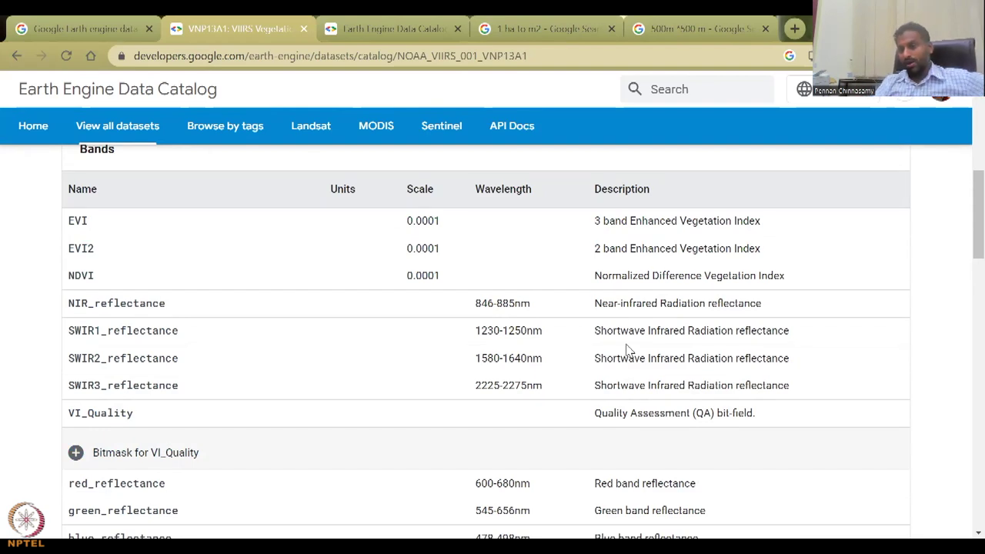
{"action": "triple_click", "coordinate": [729, 274]}
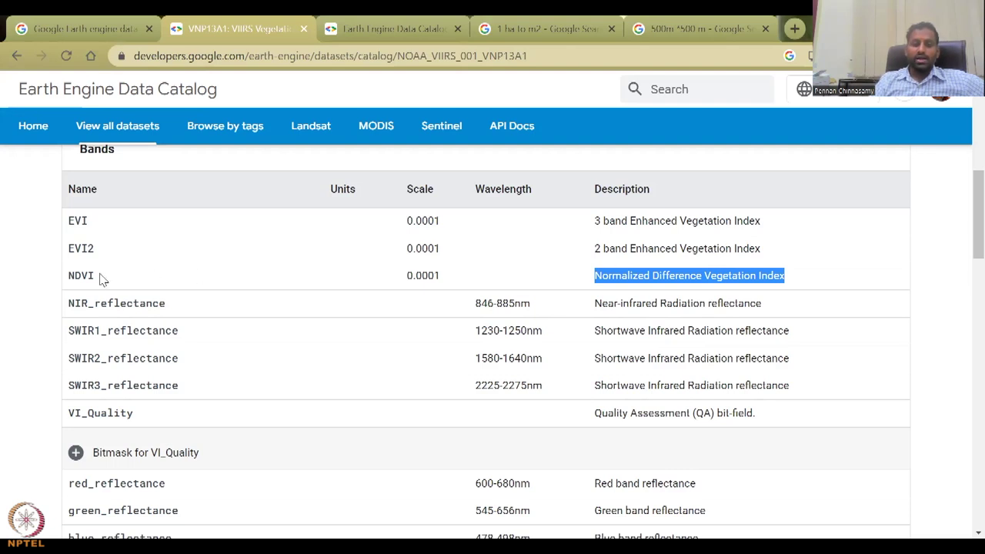
{"action": "double_click", "coordinate": [74, 275]}
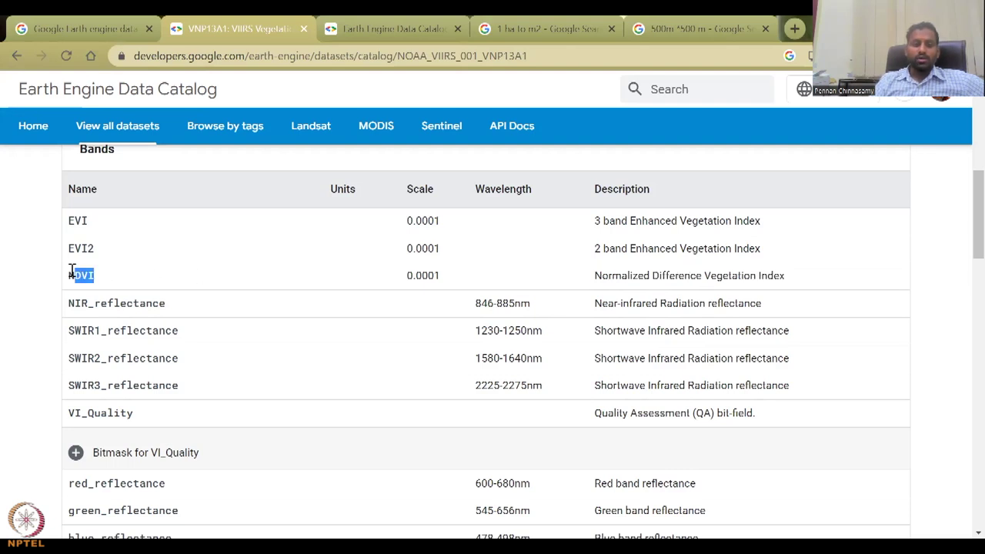
{"action": "triple_click", "coordinate": [730, 275]}
Step: Pick out the NIR_reflectance and red_reflectance band names in the Bands table
{"action": "scroll", "coordinate": [731, 432], "scroll_direction": "down", "scroll_amount": 3}
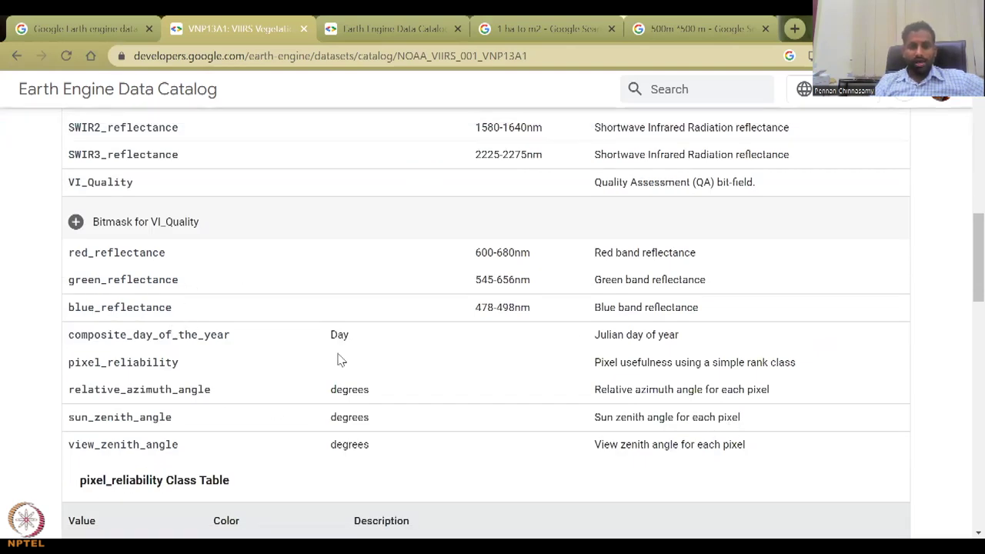
{"action": "scroll", "coordinate": [376, 389], "scroll_direction": "up", "scroll_amount": 1}
{"action": "left_click_drag", "start_coordinate": [81, 329], "coordinate": [153, 329]}
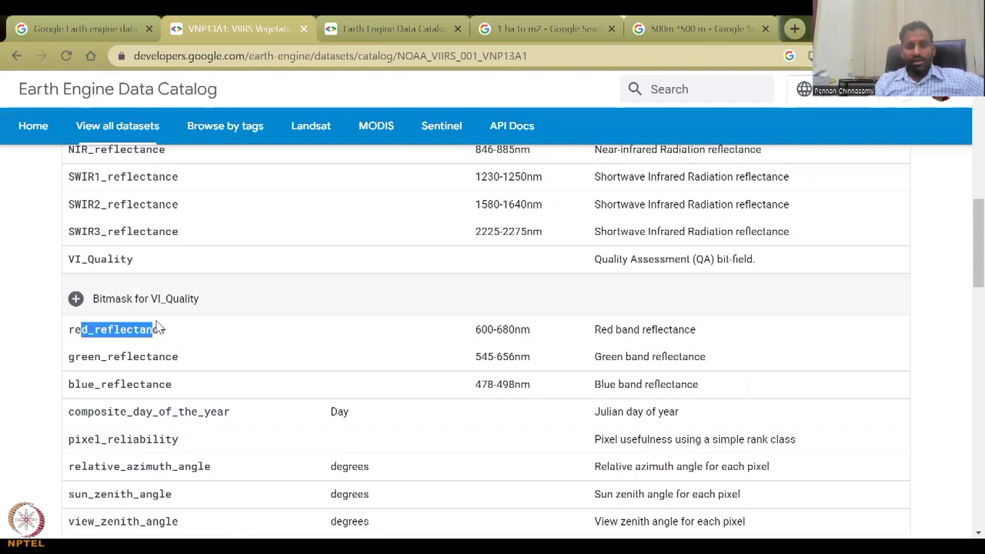
{"action": "scroll", "coordinate": [139, 244], "scroll_direction": "up", "scroll_amount": 2}
{"action": "left_click", "coordinate": [84, 305]}
{"action": "left_click_drag", "start_coordinate": [81, 303], "coordinate": [146, 303]}
{"action": "left_click", "coordinate": [161, 498]}
{"action": "left_click_drag", "start_coordinate": [162, 497], "coordinate": [185, 499]}
{"action": "left_click", "coordinate": [71, 304]}
{"action": "double_click", "coordinate": [156, 309]}
{"action": "scroll", "coordinate": [593, 469], "scroll_direction": "down", "scroll_amount": 8}
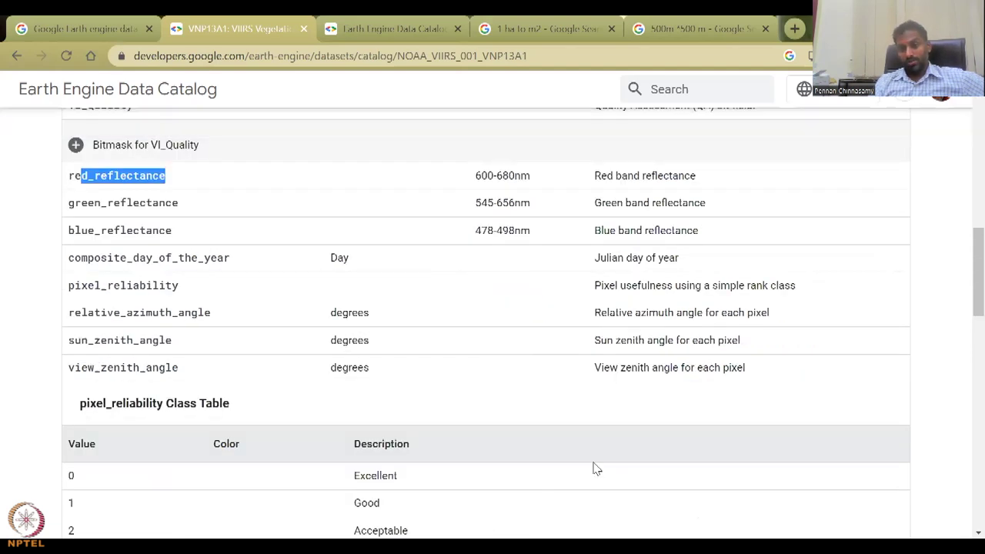
Step: Launch the VNP13A1 example script in the Code Editor, confirming the Google account
{"action": "scroll", "coordinate": [589, 468], "scroll_direction": "down", "scroll_amount": 4}
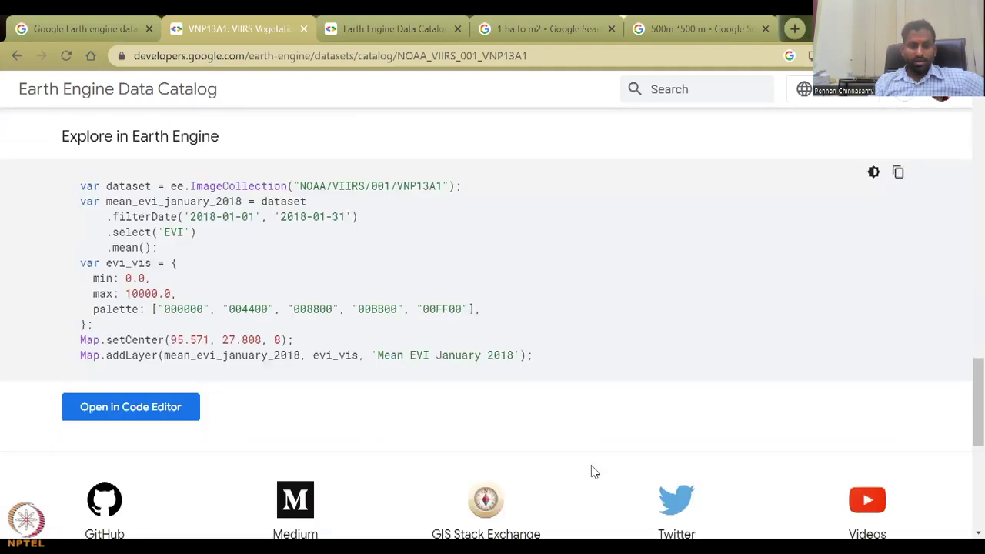
{"action": "left_click", "coordinate": [153, 417]}
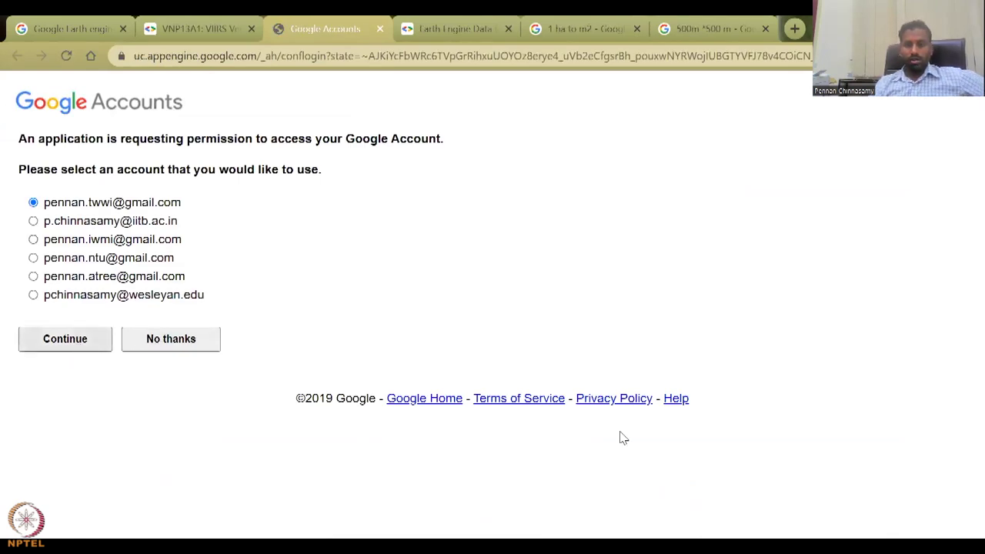
{"action": "left_click", "coordinate": [203, 28]}
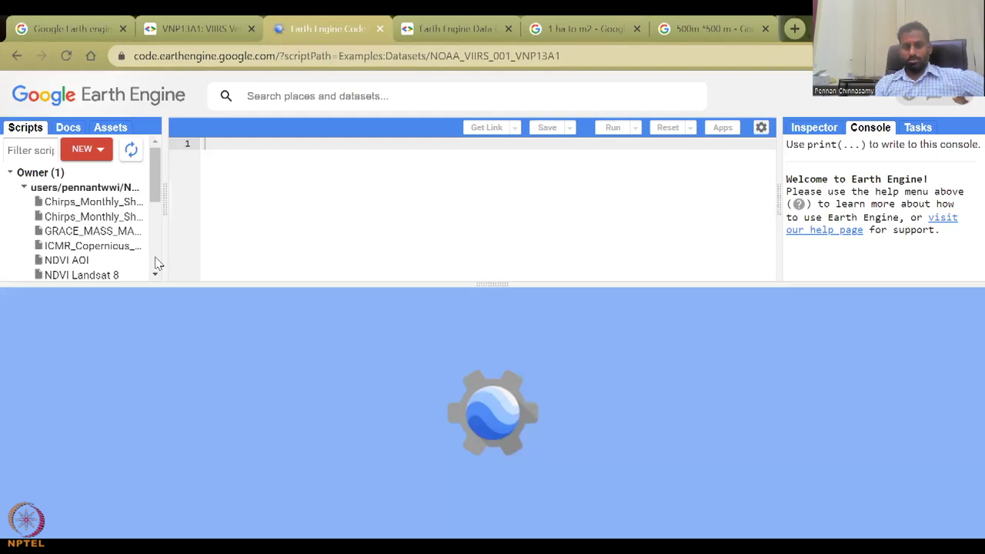
Step: Review the loaded NOAA_VIIRS_001_VNP13A1 script and narrow the Scripts panel to widen the code area
{"action": "scroll", "coordinate": [155, 261], "scroll_direction": "down", "scroll_amount": 3}
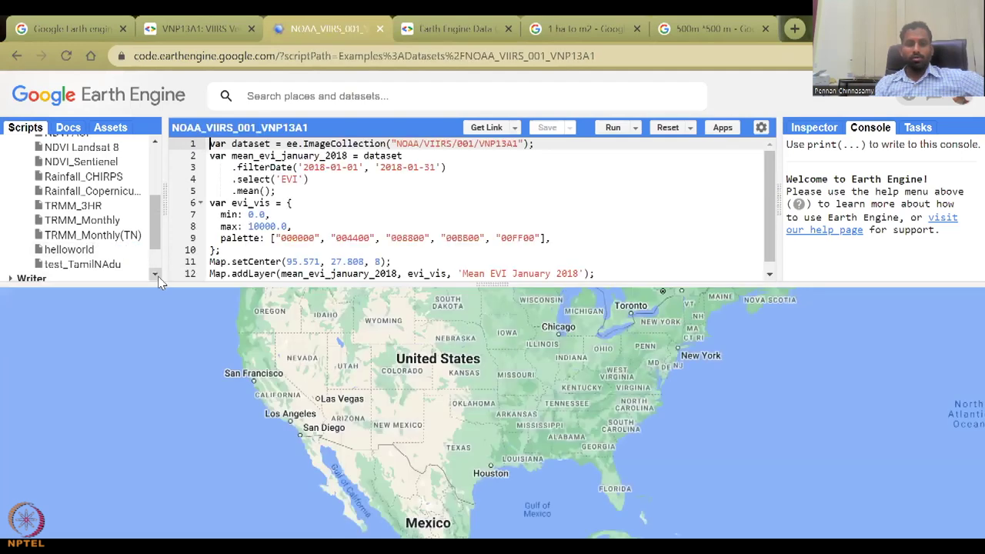
{"action": "left_click_drag", "start_coordinate": [152, 254], "coordinate": [149, 220]}
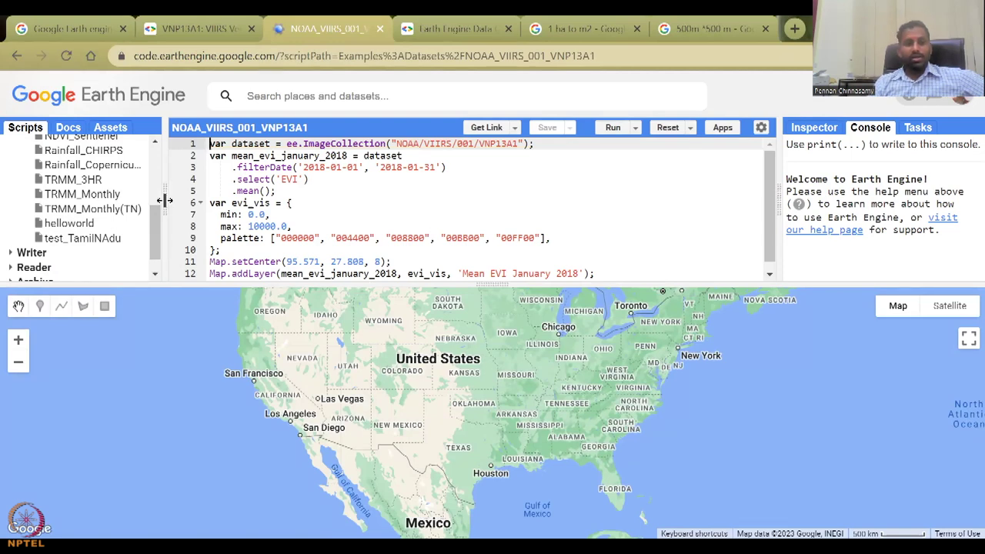
{"action": "left_click_drag", "start_coordinate": [163, 199], "coordinate": [82, 195]}
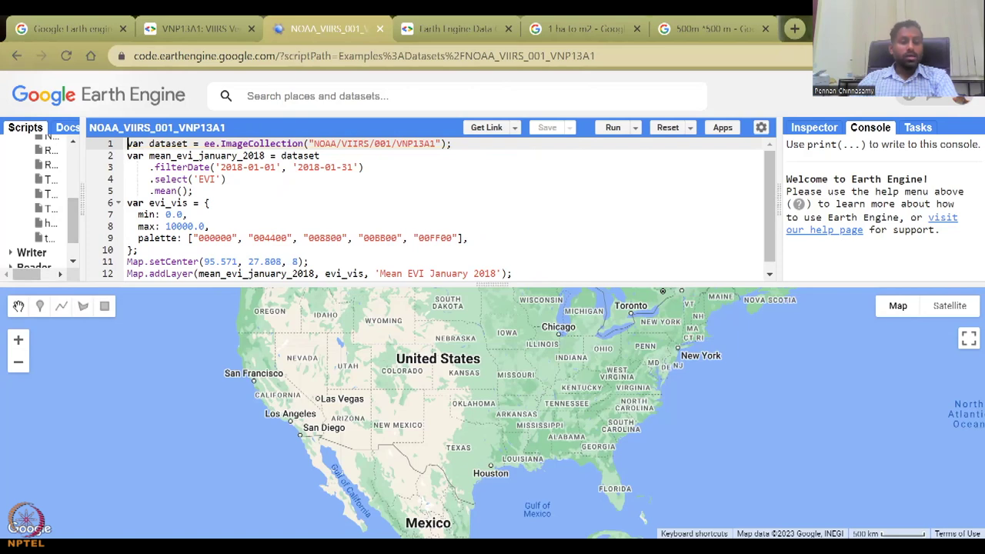
{"action": "left_click_drag", "start_coordinate": [149, 144], "coordinate": [410, 144]}
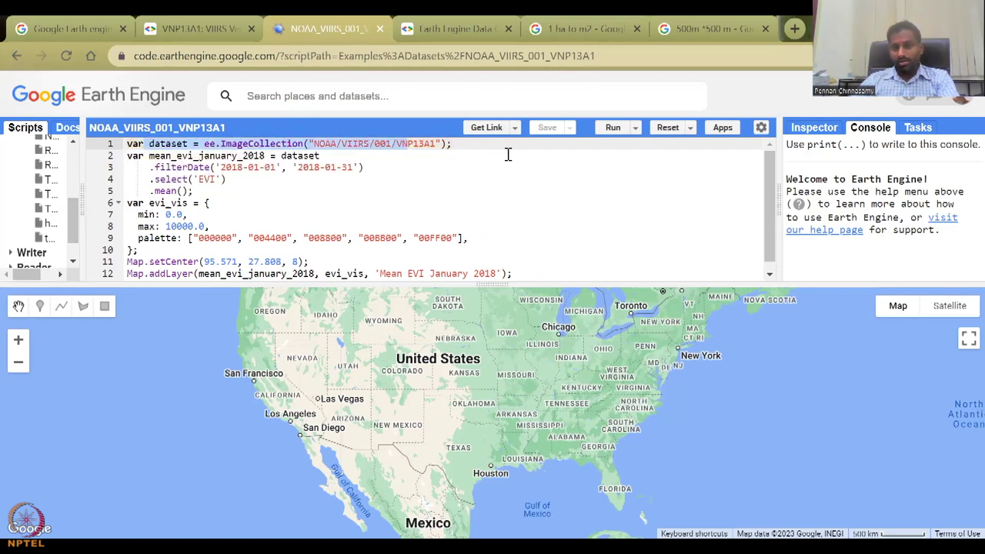
{"action": "left_click", "coordinate": [385, 163]}
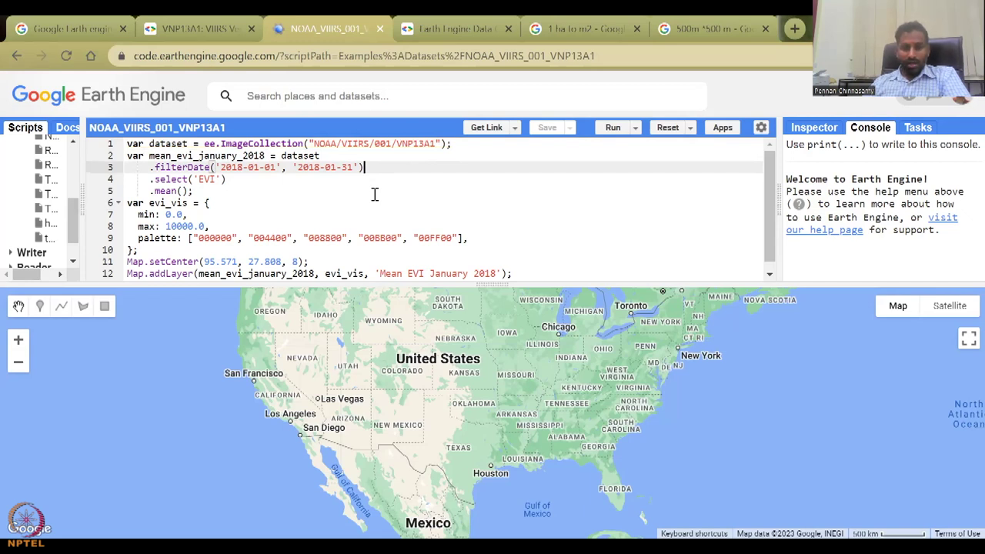
{"action": "scroll", "coordinate": [352, 246], "scroll_direction": "down", "scroll_amount": 1}
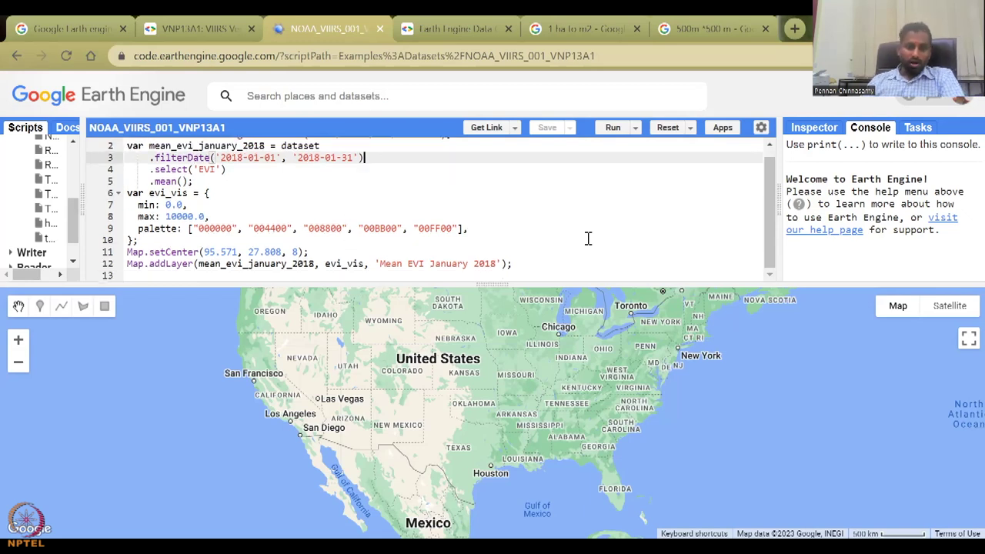
Step: Run the script and pan the map to southern India to view the Mean EVI January 2018 layer
{"action": "left_click", "coordinate": [612, 131]}
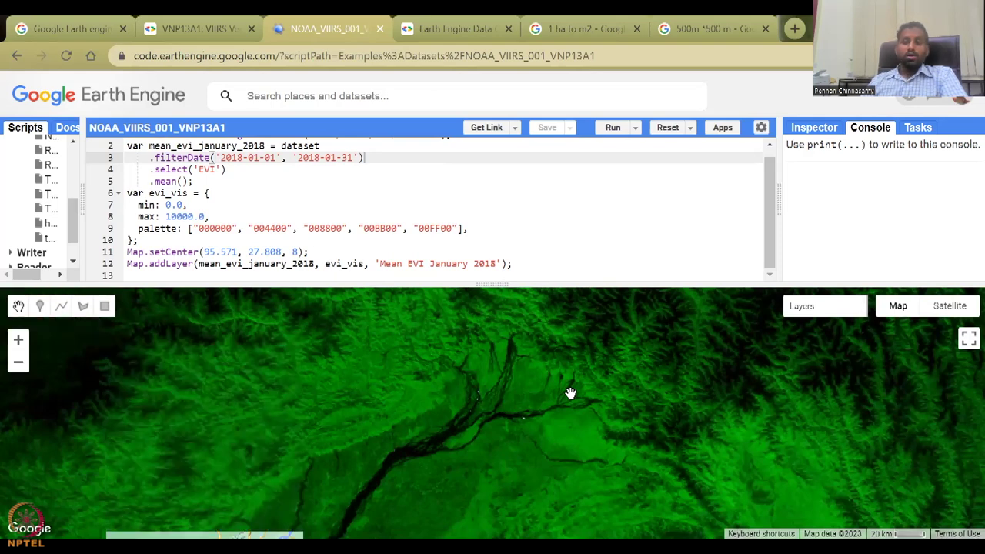
{"action": "scroll", "coordinate": [569, 393], "scroll_direction": "down", "scroll_amount": 2}
{"action": "scroll", "coordinate": [569, 393], "scroll_direction": "down", "scroll_amount": 1}
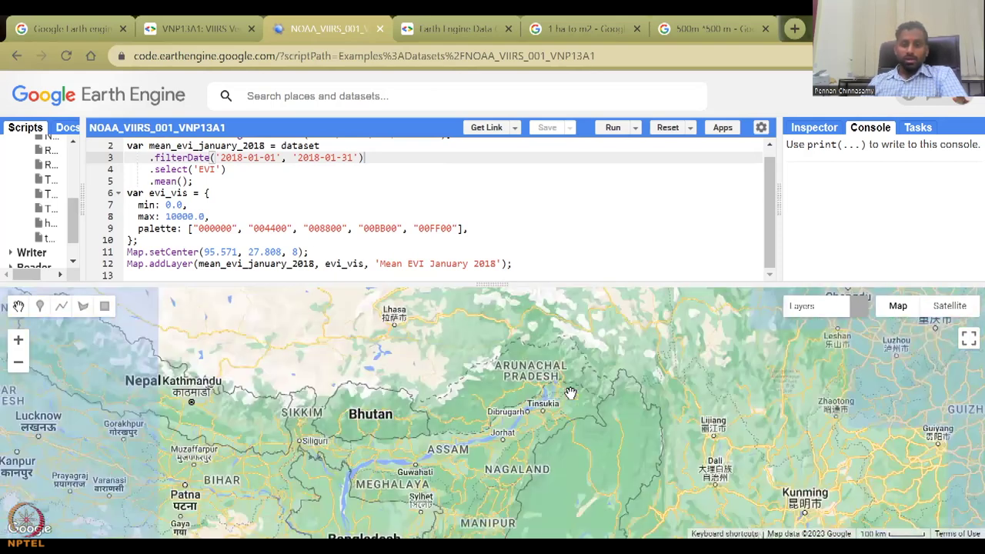
{"action": "scroll", "coordinate": [553, 415], "scroll_direction": "up", "scroll_amount": 1}
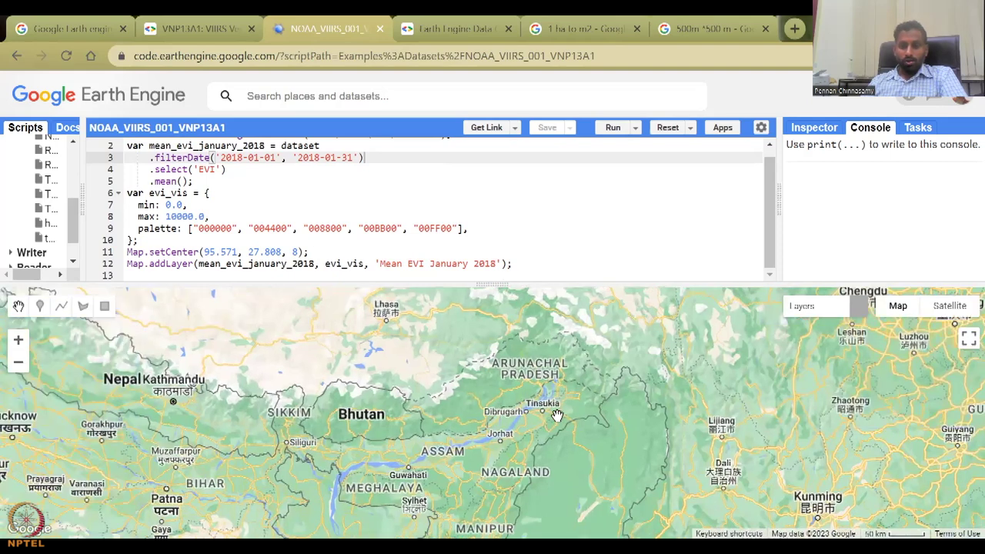
{"action": "left_click_drag", "start_coordinate": [528, 437], "coordinate": [643, 437]}
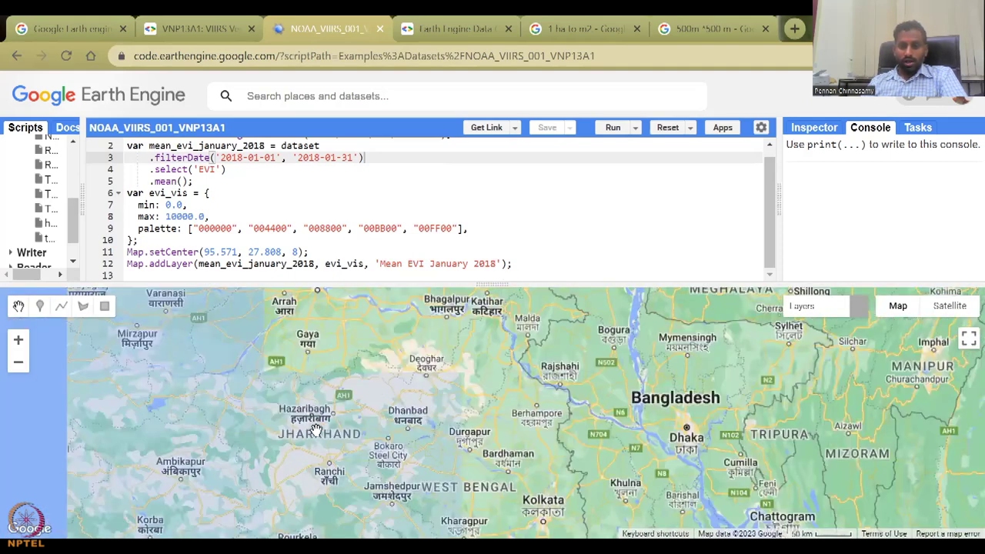
{"action": "scroll", "coordinate": [451, 390], "scroll_direction": "down", "scroll_amount": 1}
{"action": "scroll", "coordinate": [588, 427], "scroll_direction": "down", "scroll_amount": 1}
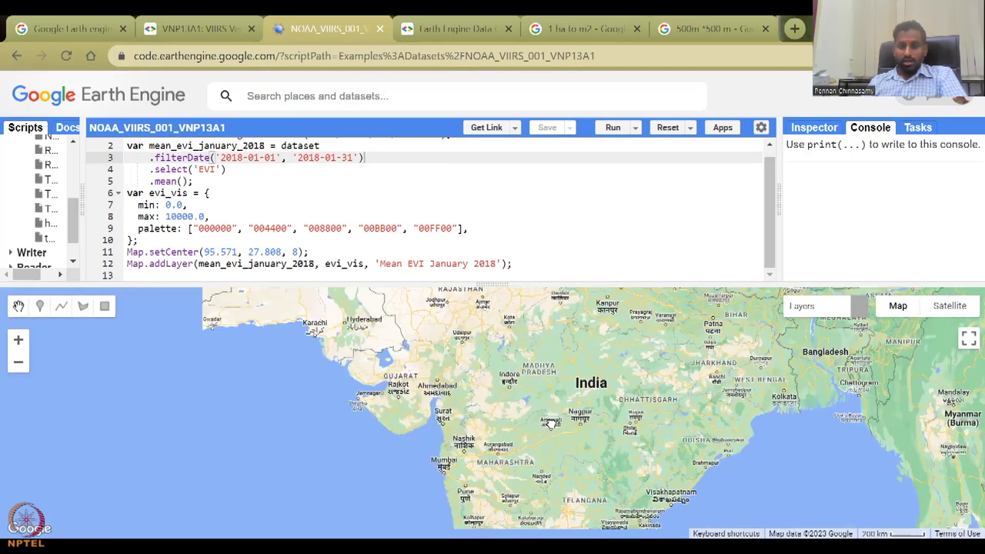
{"action": "left_click_drag", "start_coordinate": [531, 448], "coordinate": [450, 335]}
{"action": "mouse_move", "coordinate": [850, 307]}
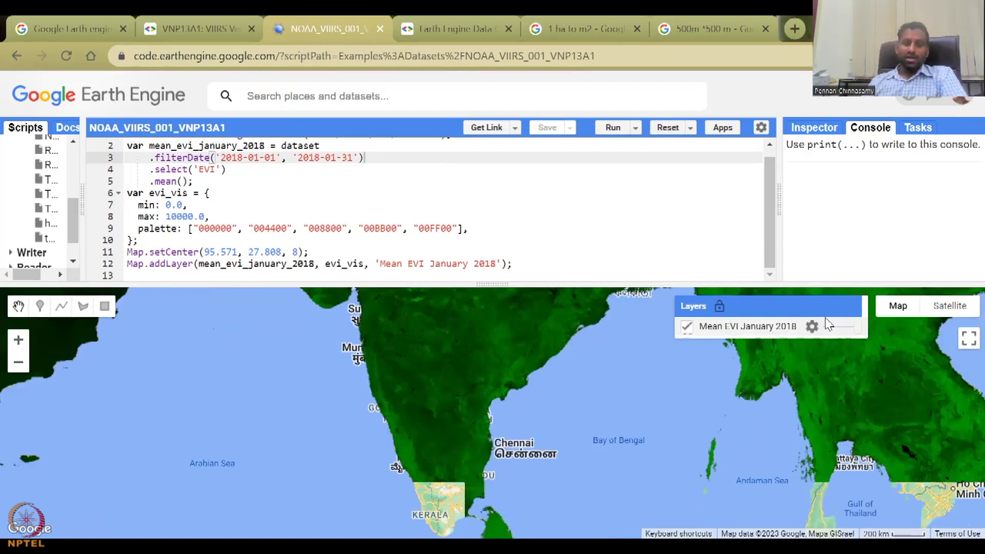
{"action": "left_click_drag", "start_coordinate": [221, 157], "coordinate": [354, 157]}
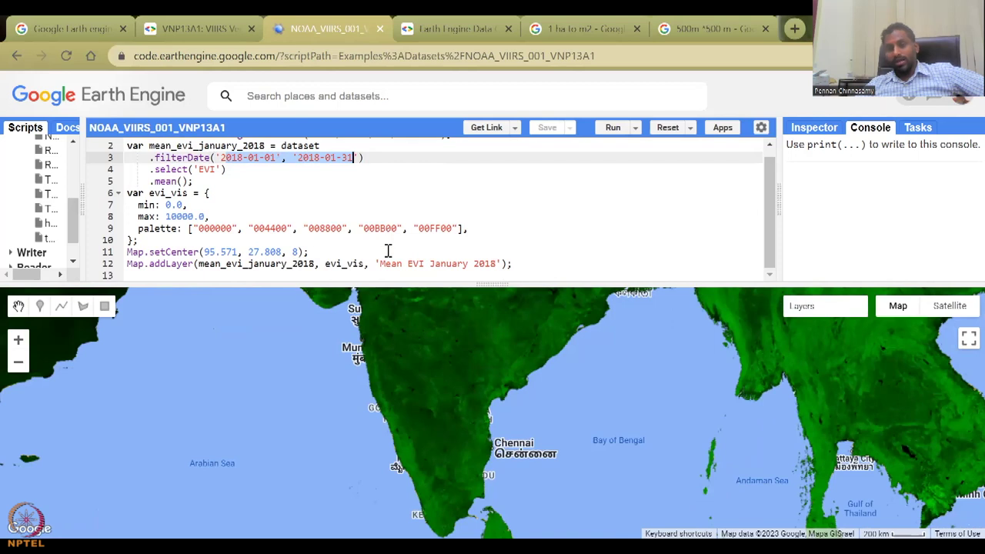
{"action": "left_click_drag", "start_coordinate": [403, 380], "coordinate": [403, 385]}
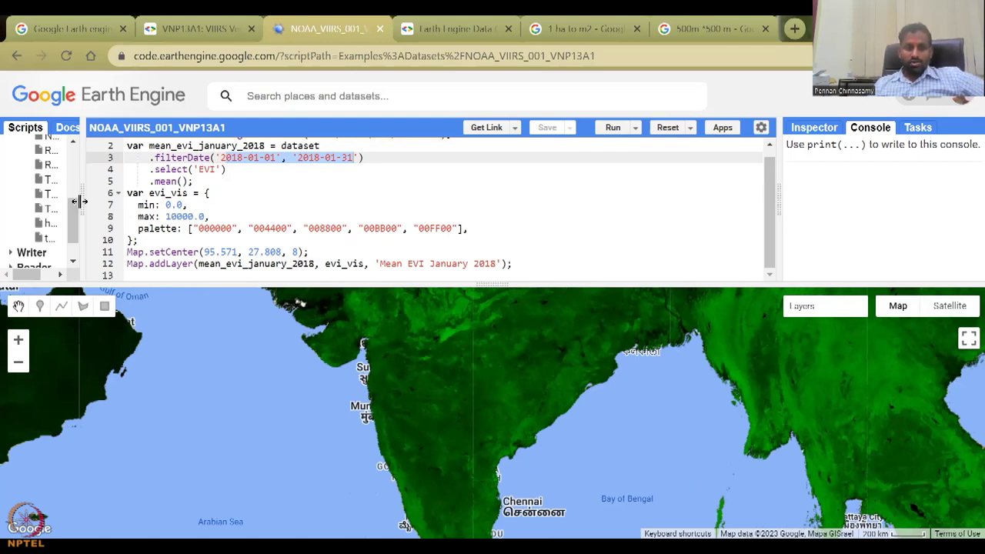
Step: Widen the Scripts panel so the full script names are readable
{"action": "left_click_drag", "start_coordinate": [80, 200], "coordinate": [214, 208]}
{"action": "scroll", "coordinate": [127, 220], "scroll_direction": "up", "scroll_amount": 3}
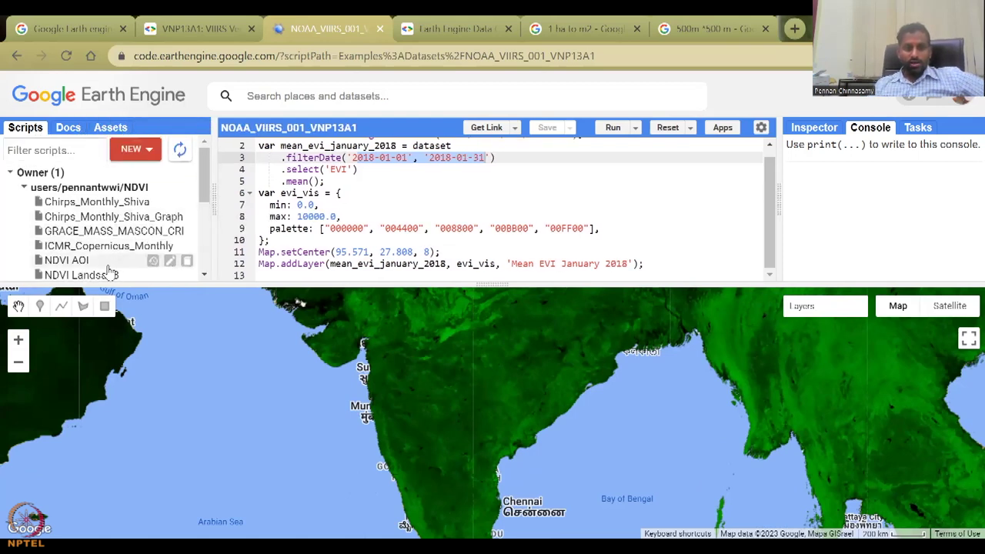
{"action": "scroll", "coordinate": [113, 265], "scroll_direction": "down", "scroll_amount": 2}
{"action": "scroll", "coordinate": [113, 265], "scroll_direction": "up", "scroll_amount": 1}
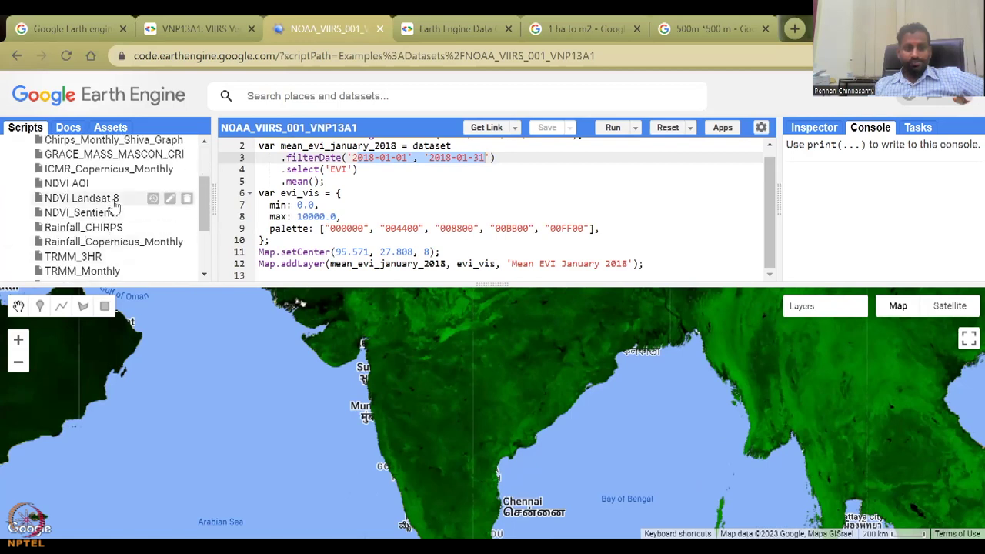
Step: Close the NOAA_VIIRS script tab and the VNP13A1 dataset tab
{"action": "left_click", "coordinate": [379, 28]}
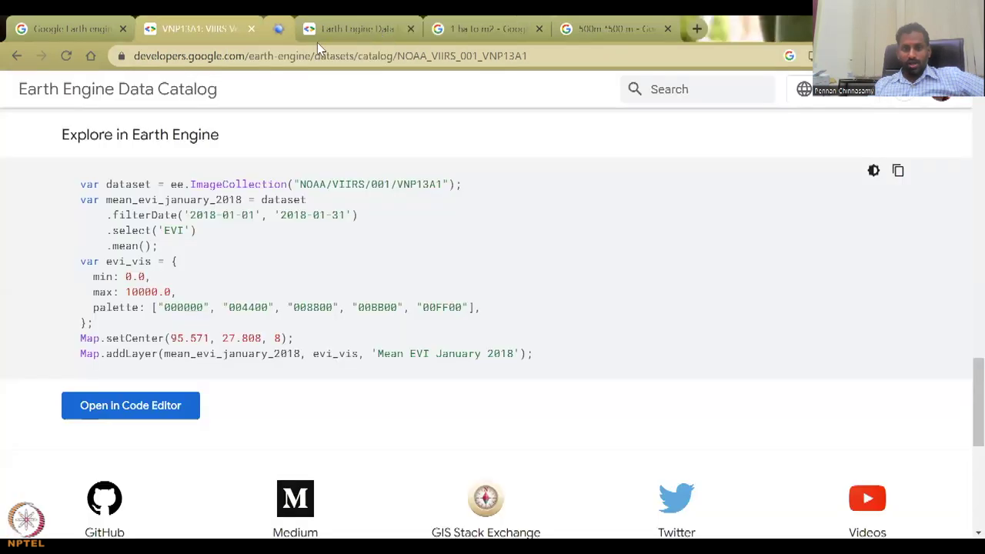
{"action": "key", "text": "alt+Left"}
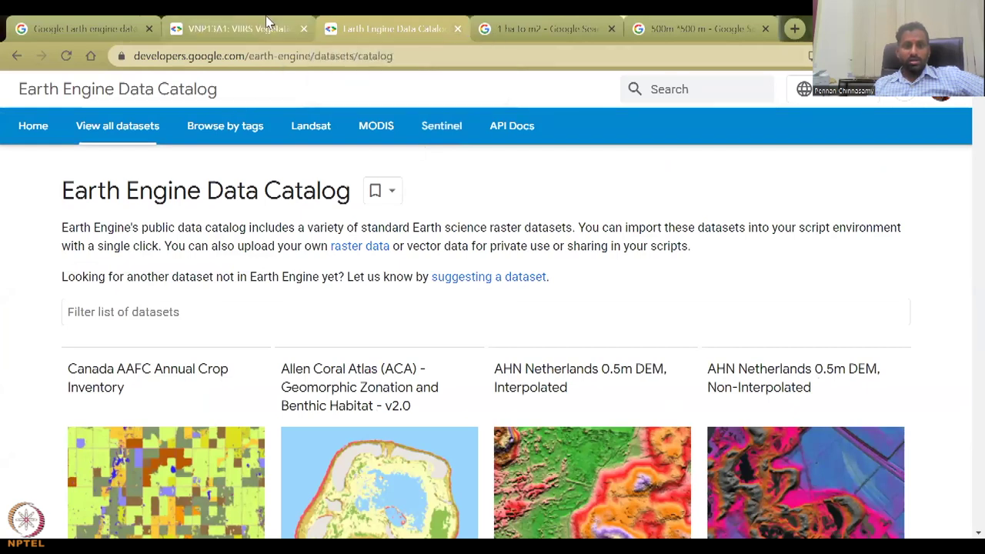
{"action": "left_click", "coordinate": [230, 29]}
{"action": "left_click", "coordinate": [303, 28]}
{"action": "left_click", "coordinate": [138, 29]}
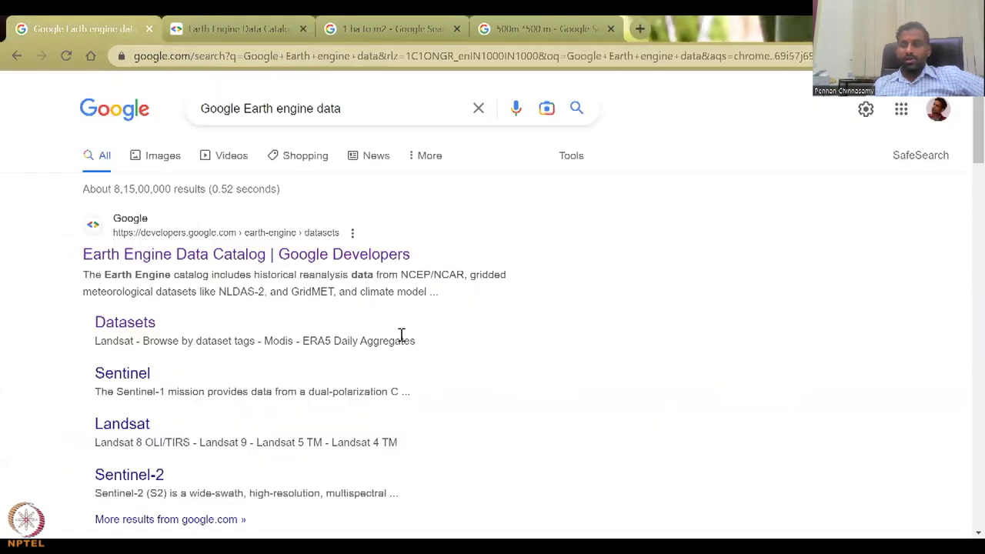
{"action": "left_click", "coordinate": [261, 28]}
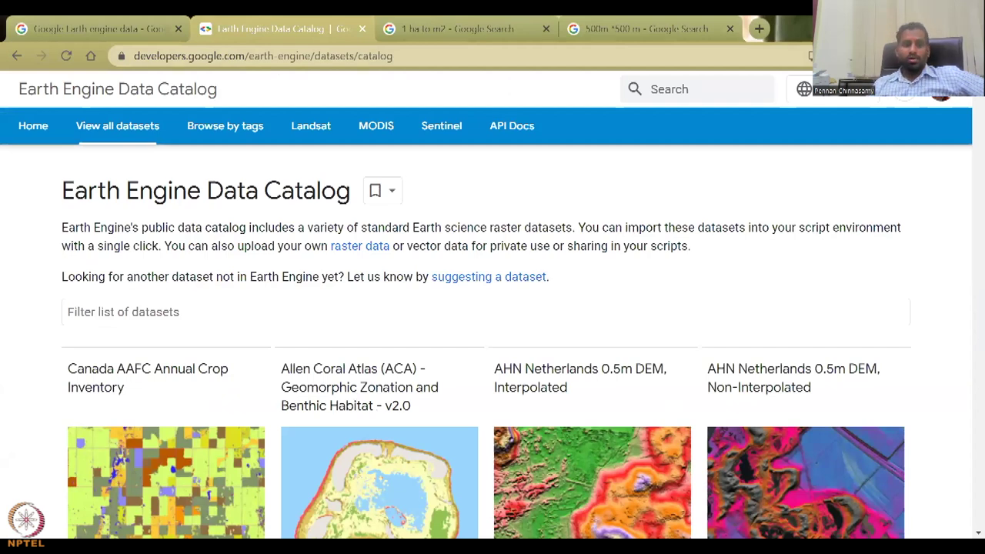
Step: Return to the Earth Engine Data Catalog page
{"action": "key", "text": "alt+Tab"}
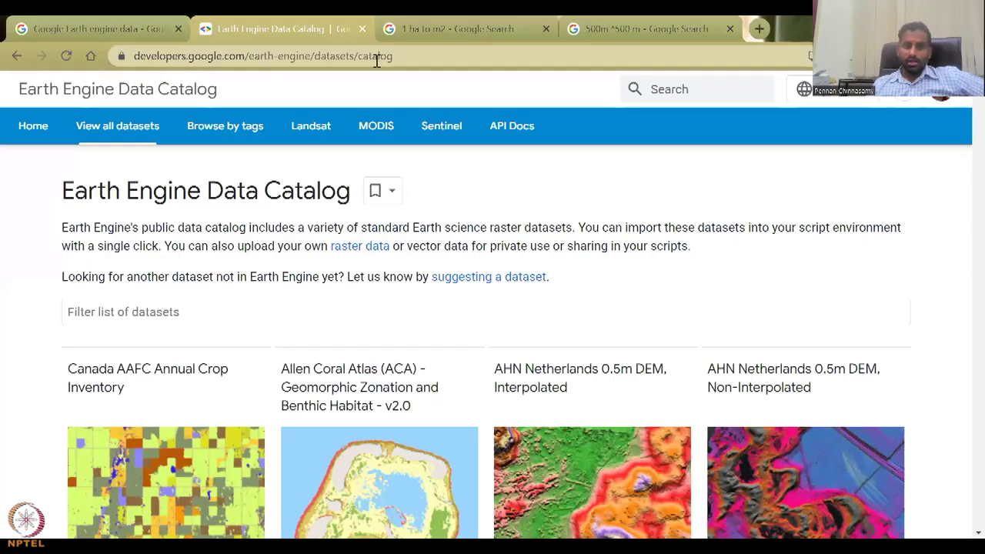
{"action": "left_click", "coordinate": [413, 56]}
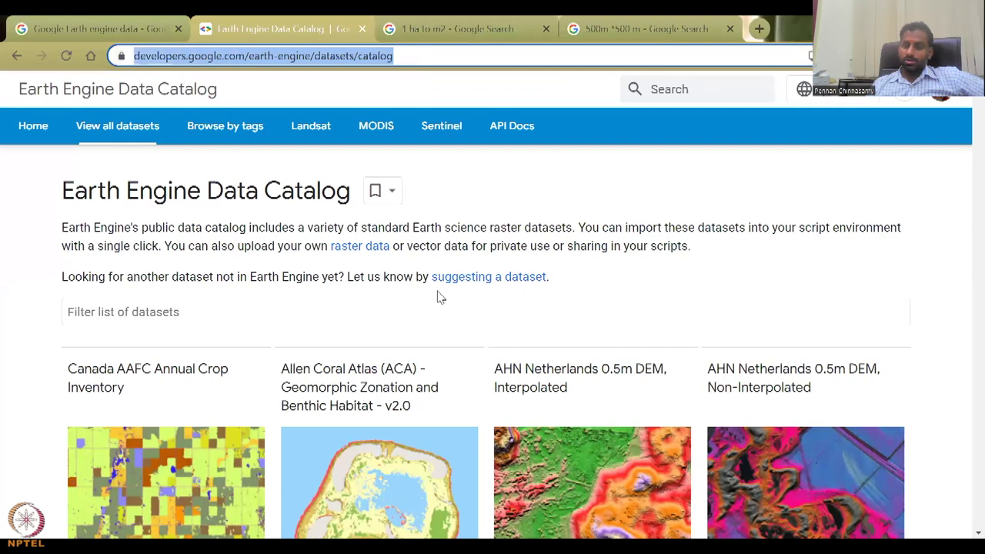
{"action": "left_click", "coordinate": [55, 28]}
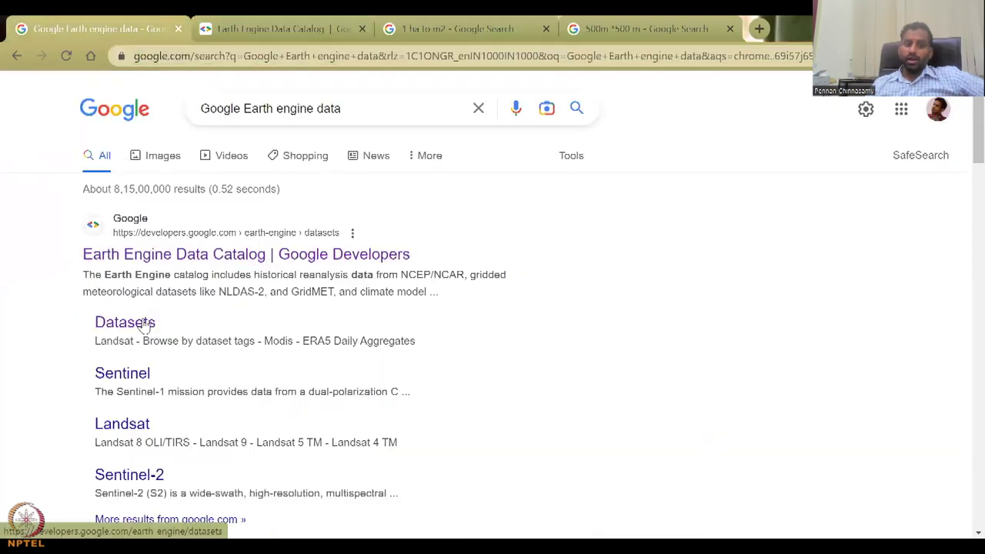
{"action": "key", "text": "ctrl+Tab"}
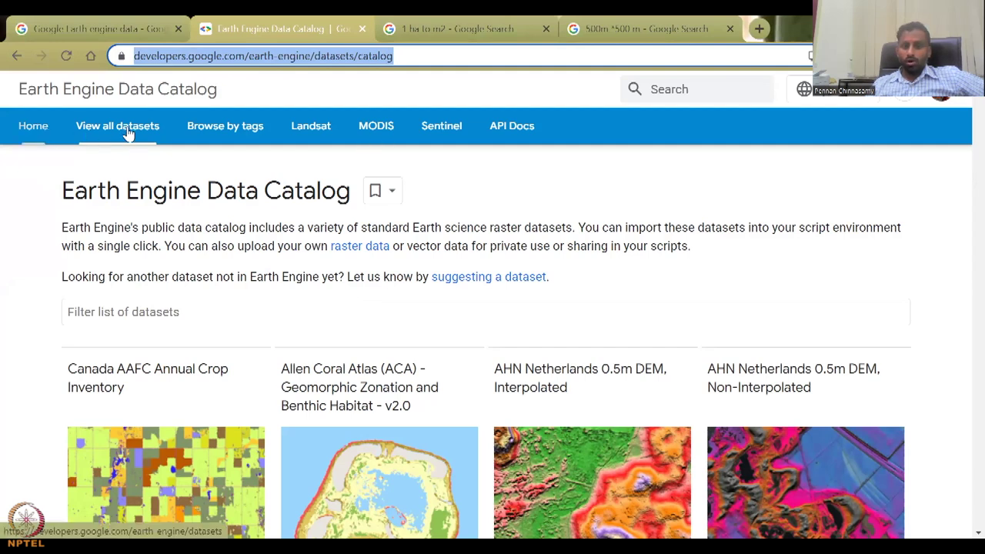
Step: Go to the catalog's full dataset list via Home, and close the '1 ha to m2' and '500m *500 m' tabs
{"action": "left_click", "coordinate": [38, 136]}
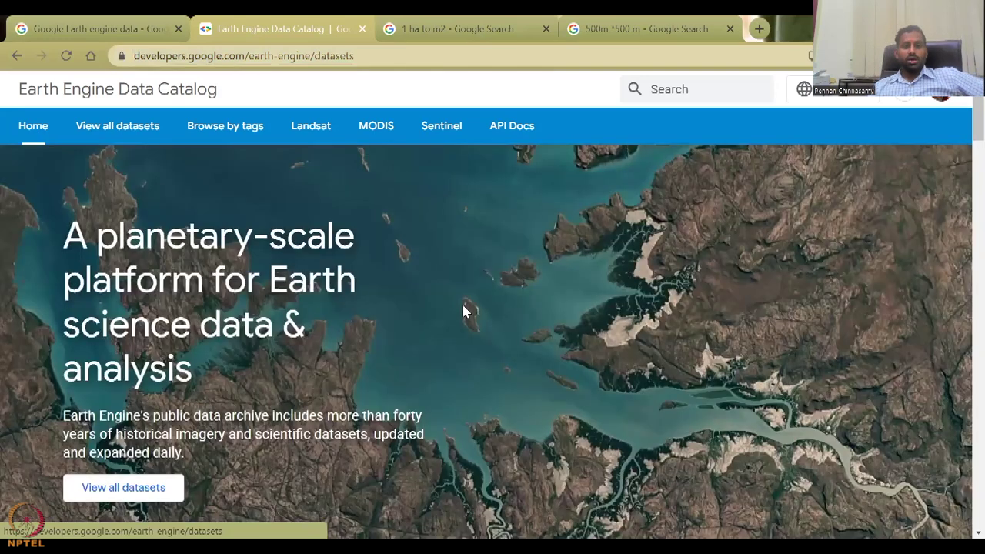
{"action": "scroll", "coordinate": [351, 256], "scroll_direction": "down", "scroll_amount": 2}
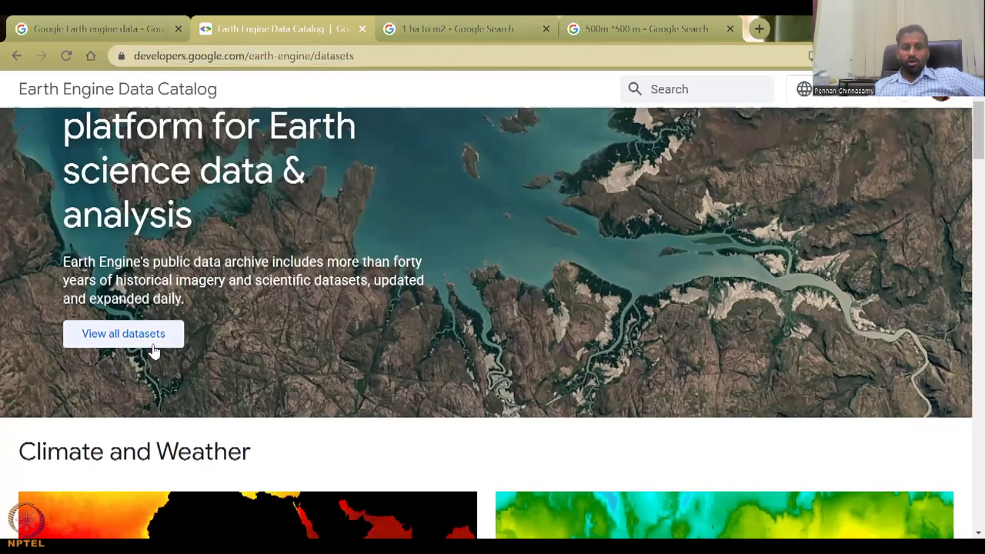
{"action": "scroll", "coordinate": [330, 374], "scroll_direction": "down", "scroll_amount": 4}
{"action": "scroll", "coordinate": [351, 417], "scroll_direction": "down", "scroll_amount": 4}
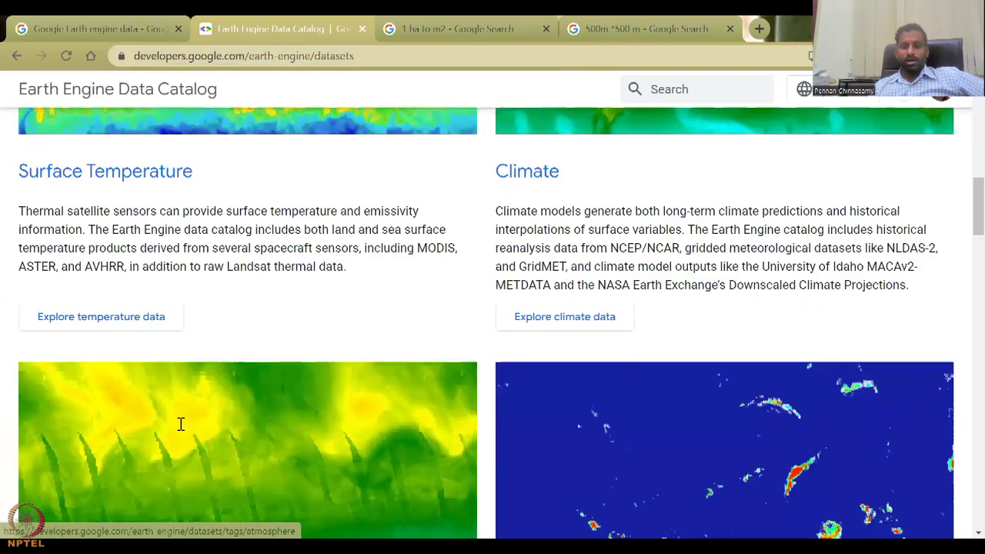
{"action": "scroll", "coordinate": [454, 380], "scroll_direction": "down", "scroll_amount": 4}
{"action": "scroll", "coordinate": [475, 382], "scroll_direction": "down", "scroll_amount": 4}
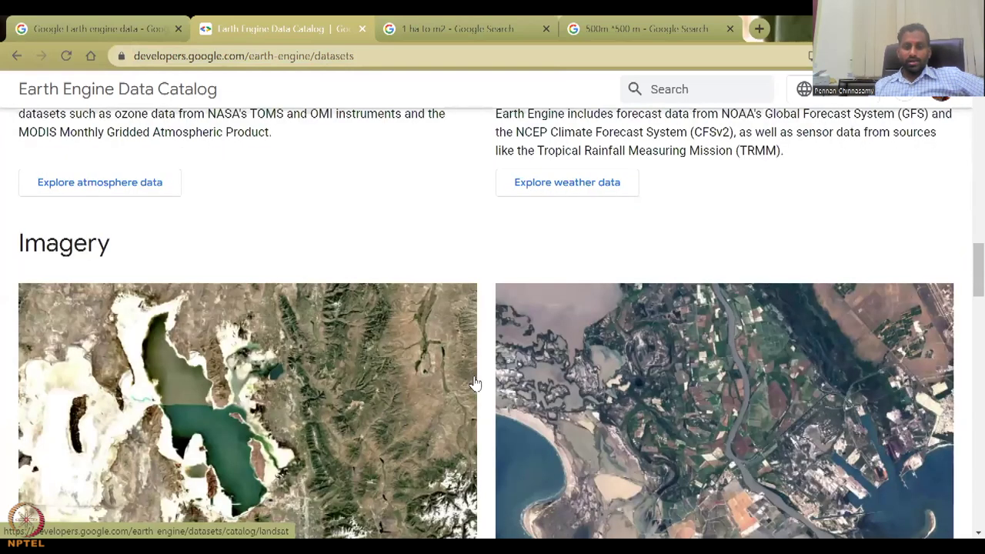
{"action": "scroll", "coordinate": [477, 373], "scroll_direction": "up", "scroll_amount": 12}
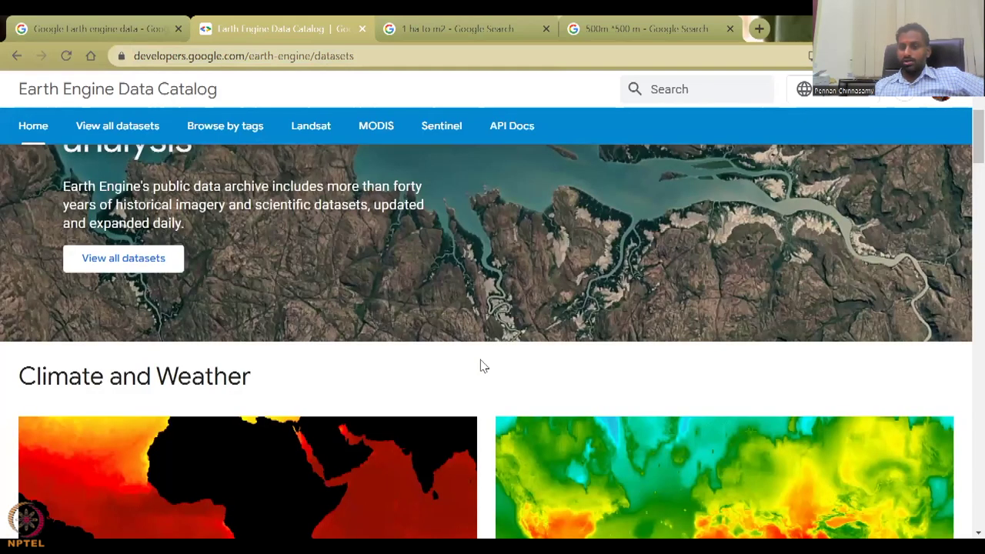
{"action": "left_click", "coordinate": [106, 128]}
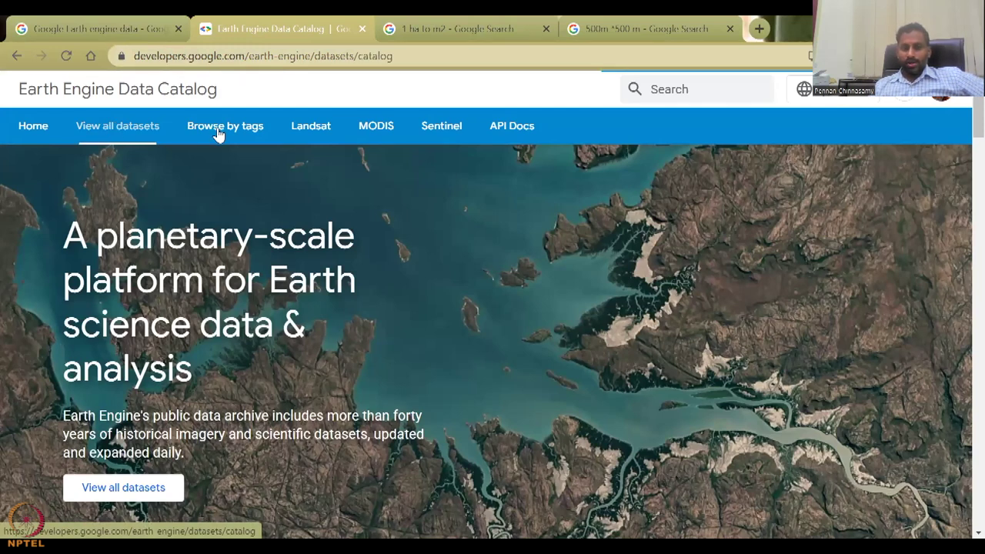
{"action": "left_click", "coordinate": [546, 29]}
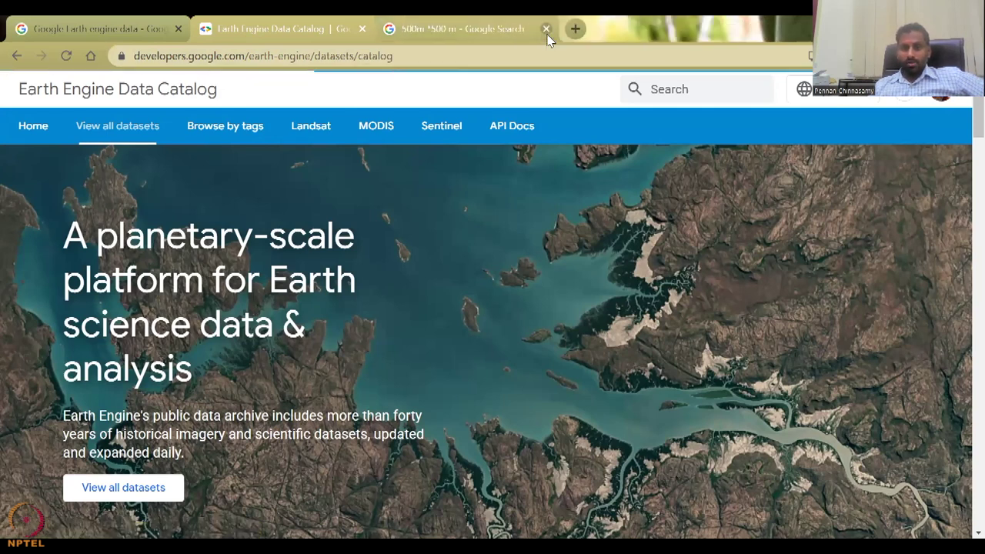
{"action": "left_click", "coordinate": [546, 29]}
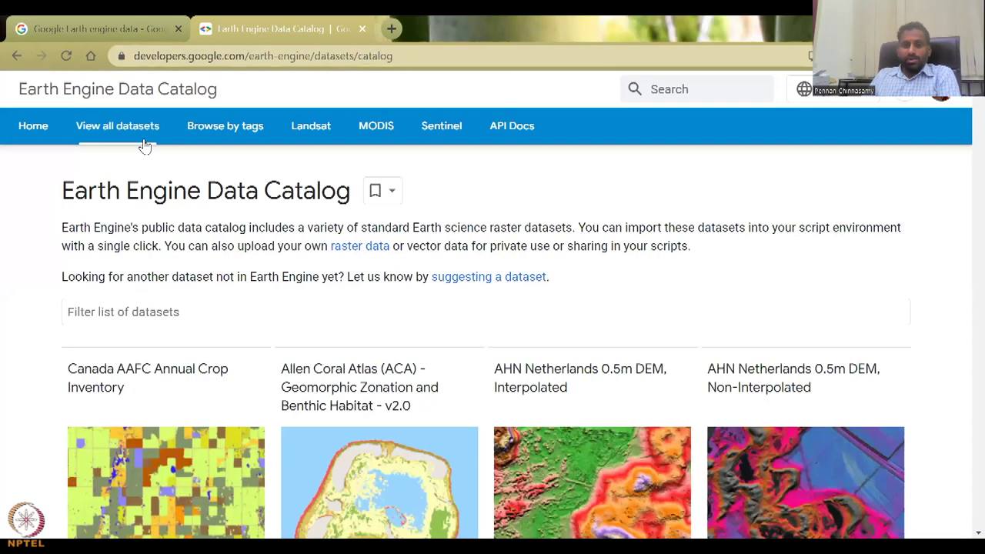
Step: Filter the catalog dataset list by 'ndvi' and browse the results
{"action": "left_click", "coordinate": [185, 318]}
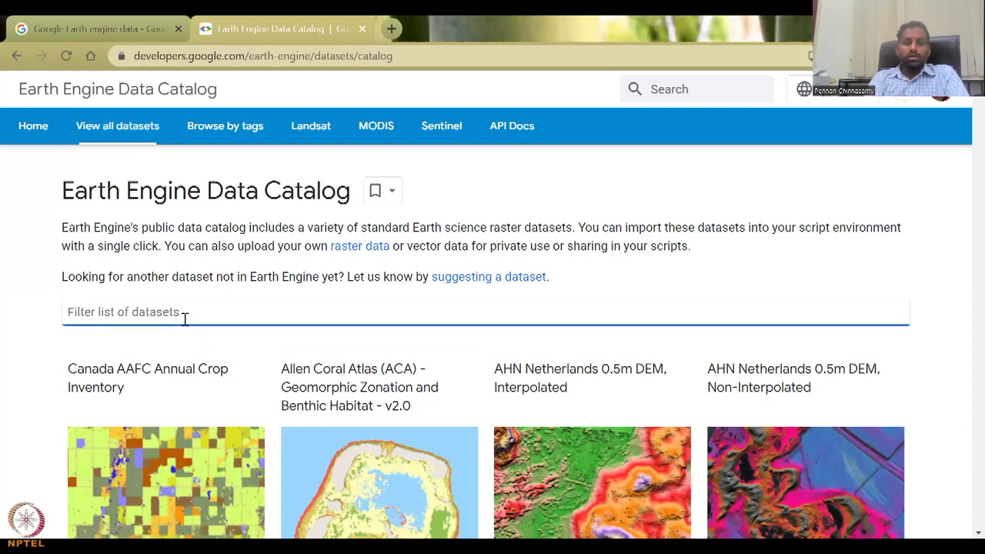
{"action": "type", "text": "ndvi"}
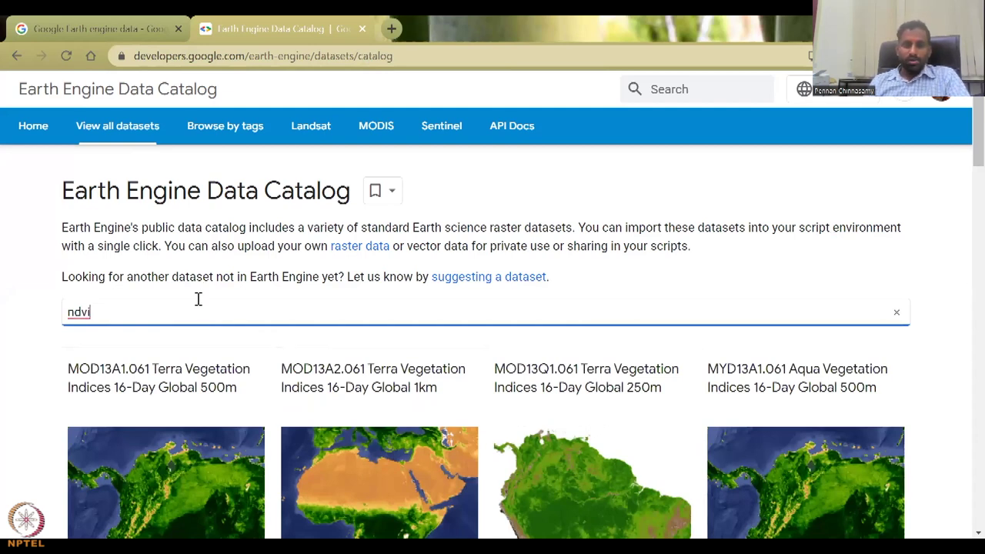
{"action": "scroll", "coordinate": [198, 302], "scroll_direction": "down", "scroll_amount": 3}
{"action": "scroll", "coordinate": [197, 308], "scroll_direction": "down", "scroll_amount": 4}
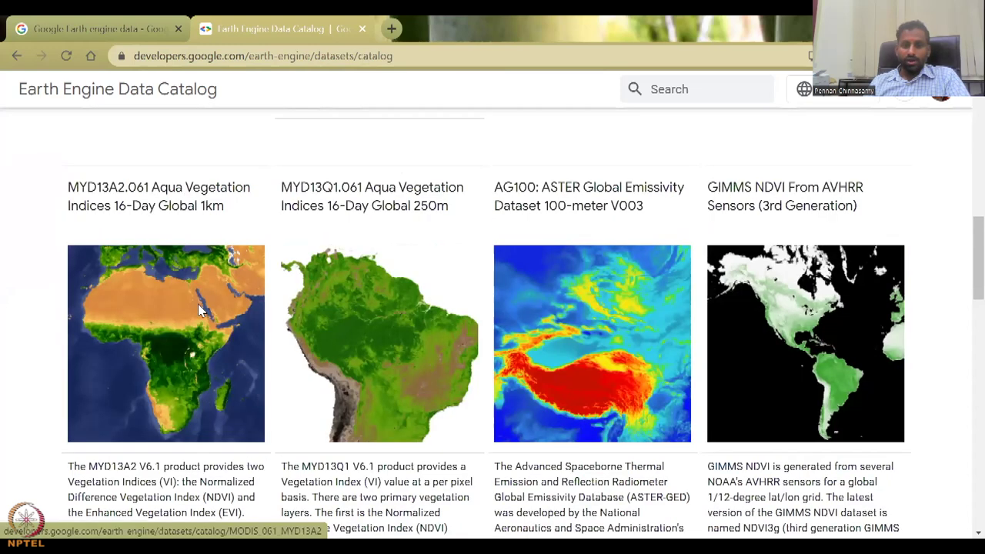
{"action": "scroll", "coordinate": [198, 310], "scroll_direction": "down", "scroll_amount": 10}
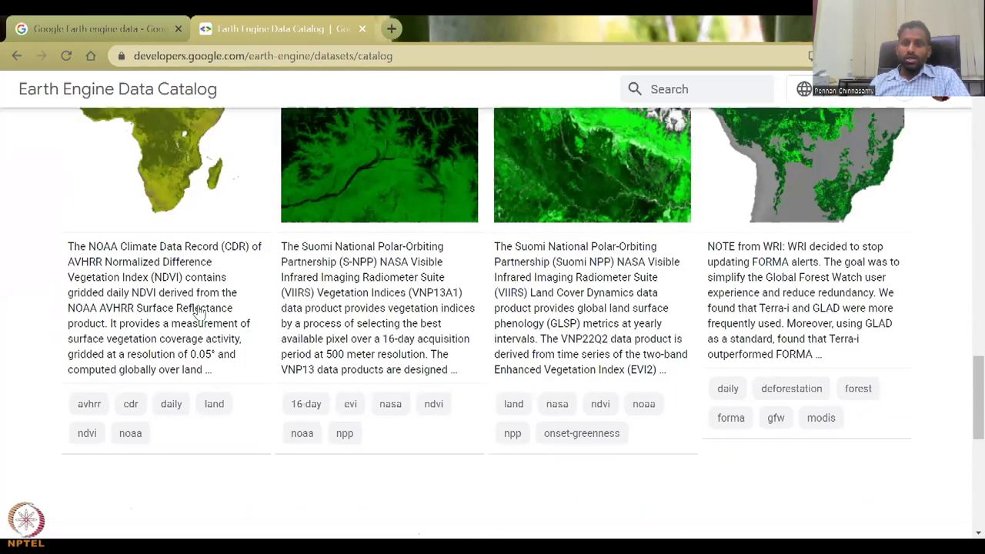
{"action": "scroll", "coordinate": [199, 310], "scroll_direction": "up", "scroll_amount": 3}
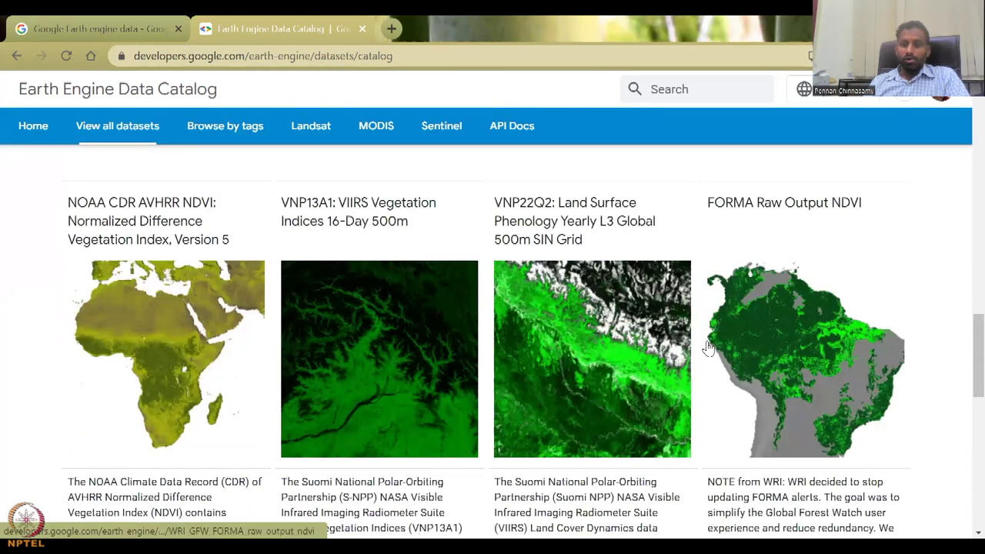
{"action": "scroll", "coordinate": [711, 346], "scroll_direction": "up", "scroll_amount": 4}
{"action": "scroll", "coordinate": [713, 348], "scroll_direction": "up", "scroll_amount": 5}
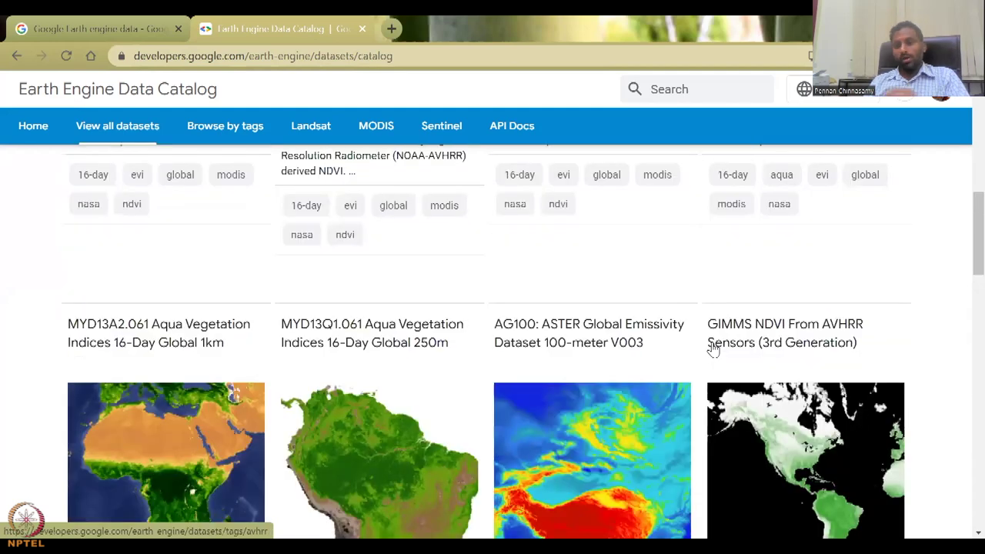
{"action": "scroll", "coordinate": [713, 348], "scroll_direction": "up", "scroll_amount": 5}
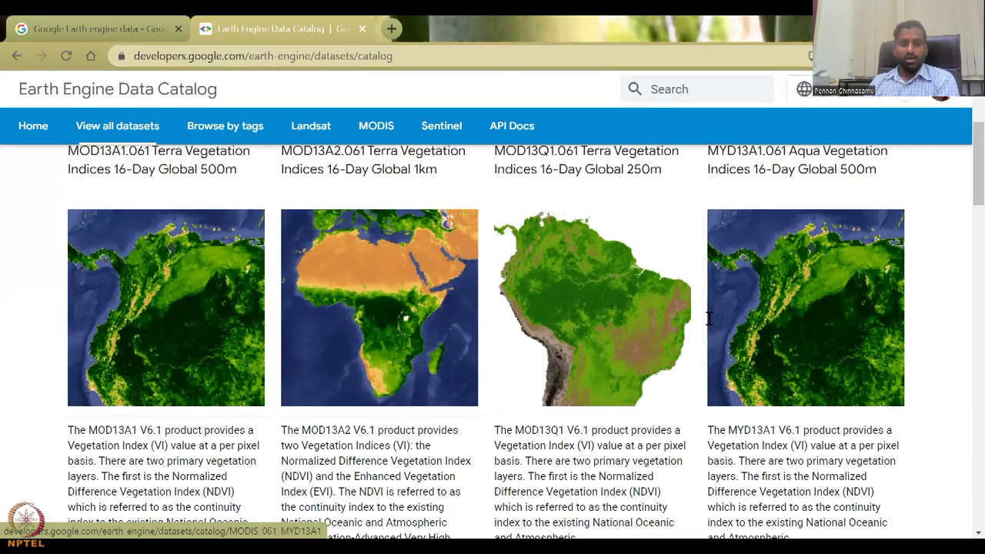
{"action": "scroll", "coordinate": [706, 323], "scroll_direction": "up", "scroll_amount": 3}
Step: Open the MYD13A2.061 Aqua Vegetation Indices 16-Day Global 1km dataset
{"action": "scroll", "coordinate": [701, 326], "scroll_direction": "down", "scroll_amount": 12}
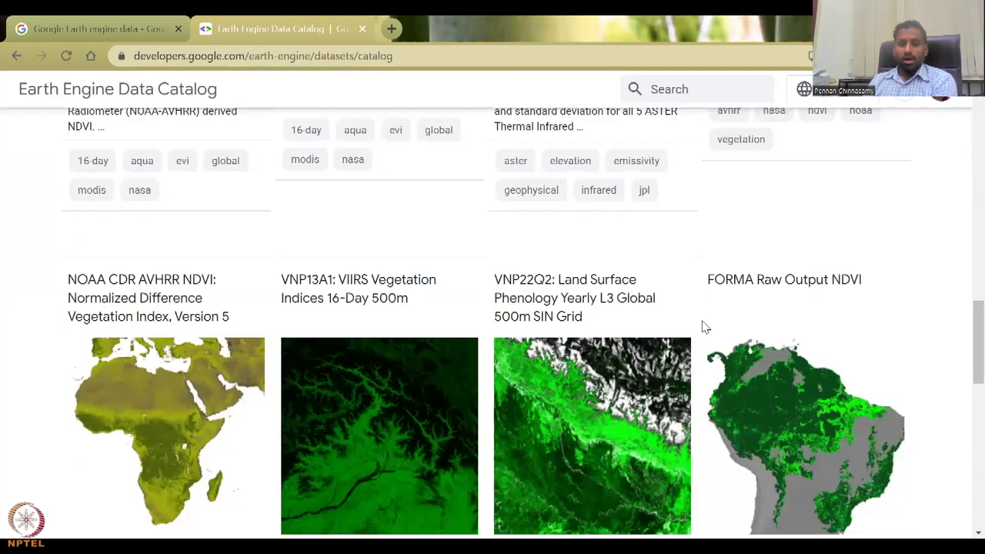
{"action": "scroll", "coordinate": [657, 313], "scroll_direction": "down", "scroll_amount": 7}
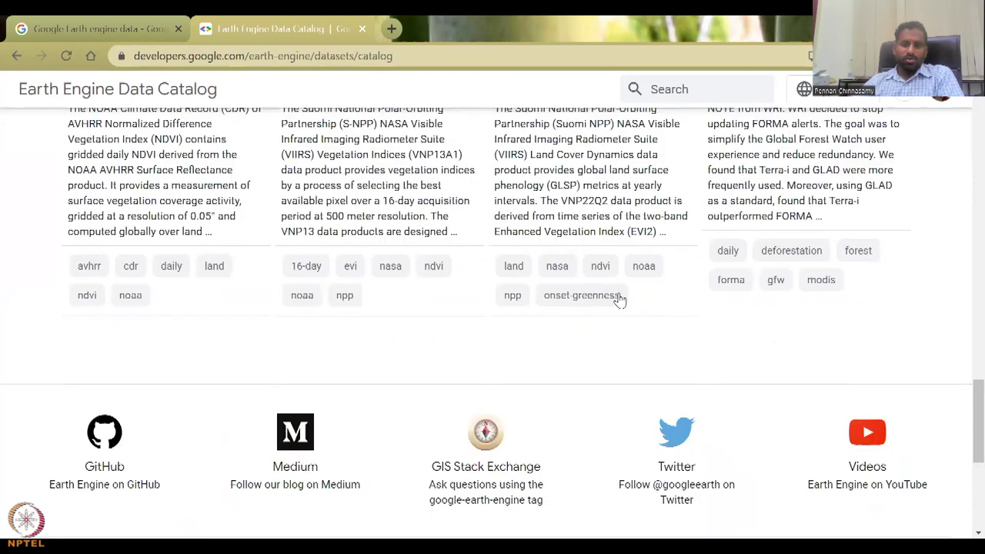
{"action": "scroll", "coordinate": [573, 223], "scroll_direction": "up", "scroll_amount": 5}
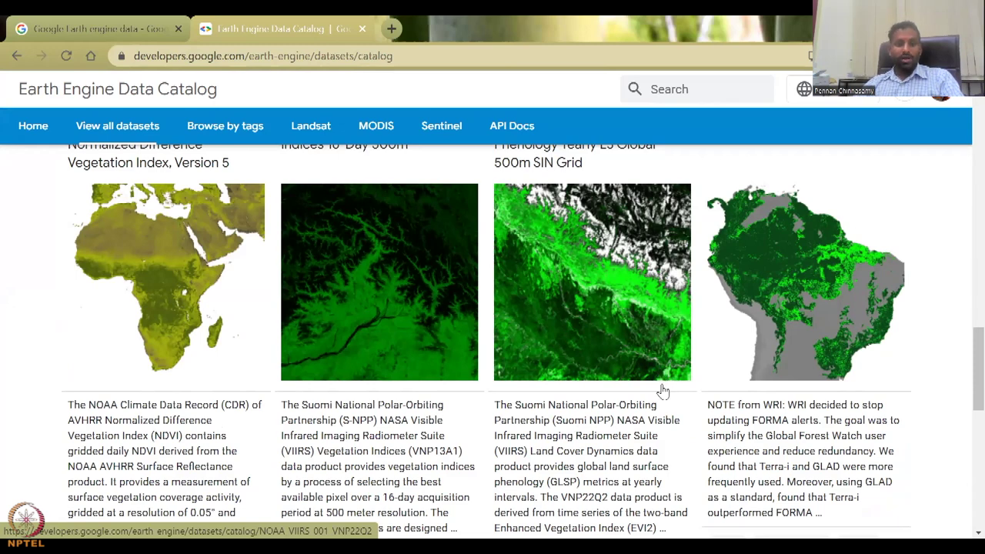
{"action": "scroll", "coordinate": [662, 389], "scroll_direction": "up", "scroll_amount": 5}
{"action": "scroll", "coordinate": [661, 389], "scroll_direction": "up", "scroll_amount": 4}
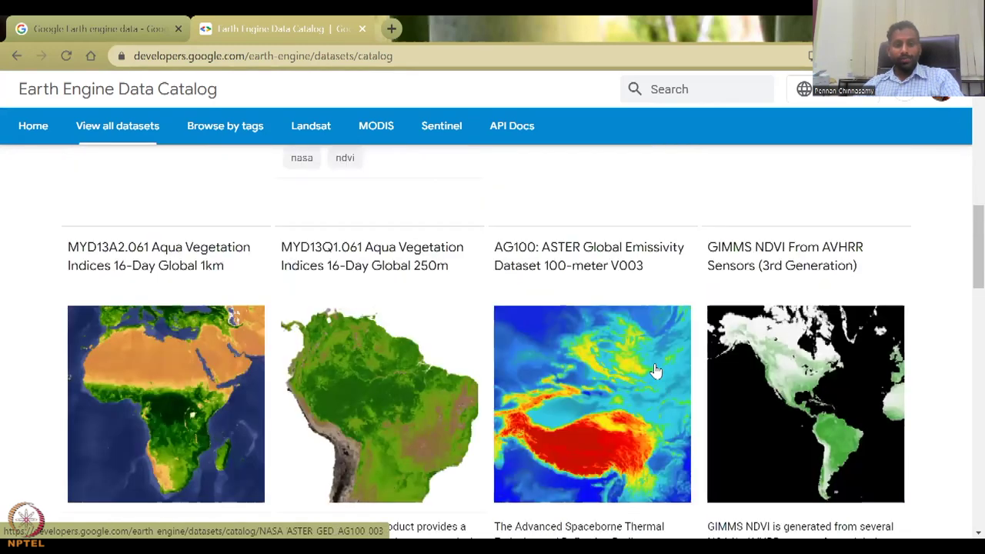
{"action": "scroll", "coordinate": [661, 389], "scroll_direction": "down", "scroll_amount": 2}
{"action": "left_click", "coordinate": [152, 286]}
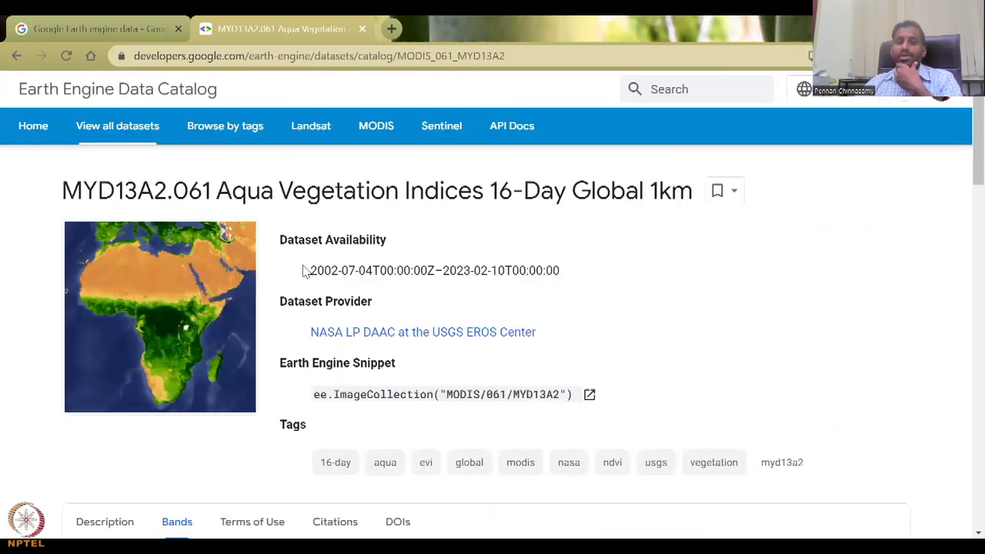
Step: Highlight the dataset's availability date range and the NDVI band's name and value range
{"action": "left_click_drag", "start_coordinate": [306, 269], "coordinate": [560, 277]}
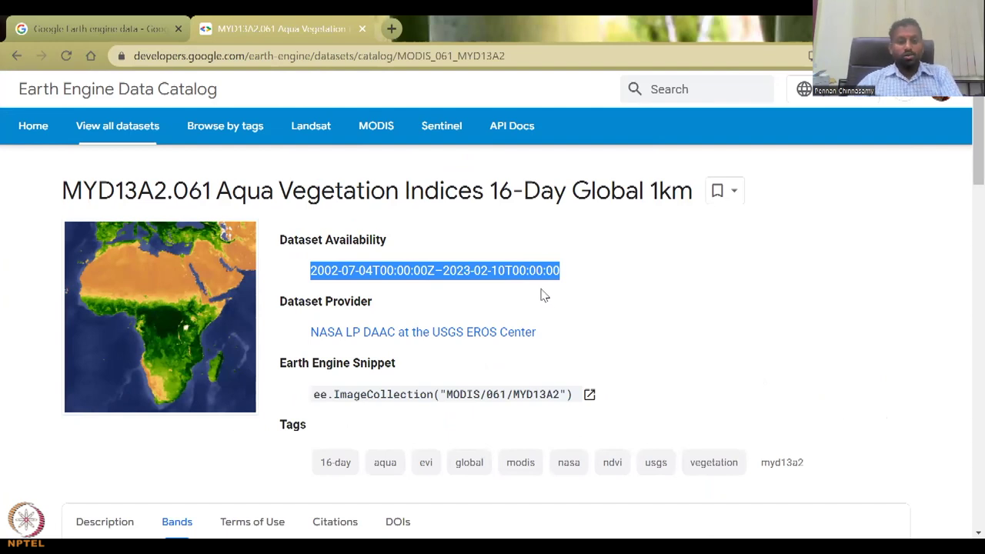
{"action": "scroll", "coordinate": [558, 448], "scroll_direction": "down", "scroll_amount": 7}
{"action": "scroll", "coordinate": [153, 332], "scroll_direction": "up", "scroll_amount": 1}
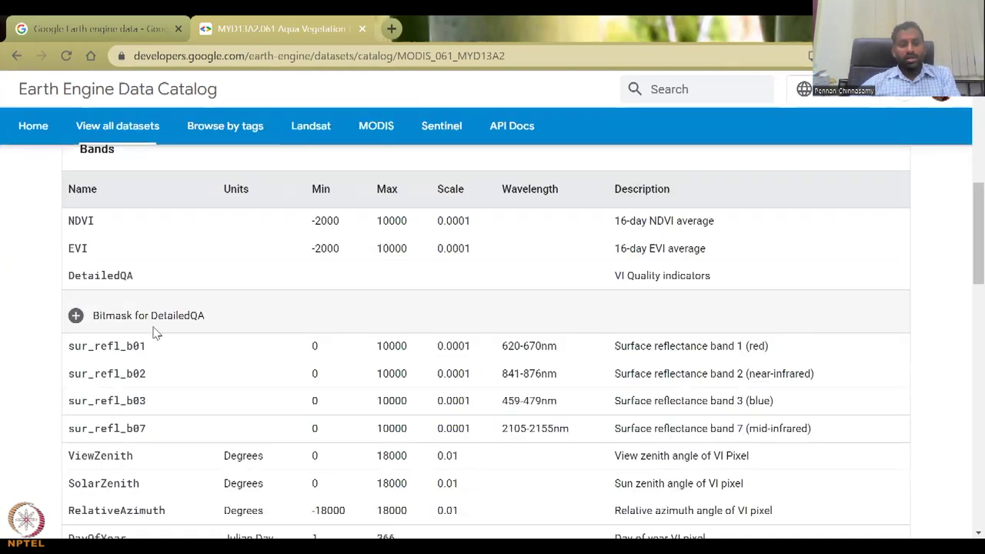
{"action": "left_click_drag", "start_coordinate": [105, 222], "coordinate": [55, 226]}
{"action": "left_click_drag", "start_coordinate": [306, 226], "coordinate": [421, 224]}
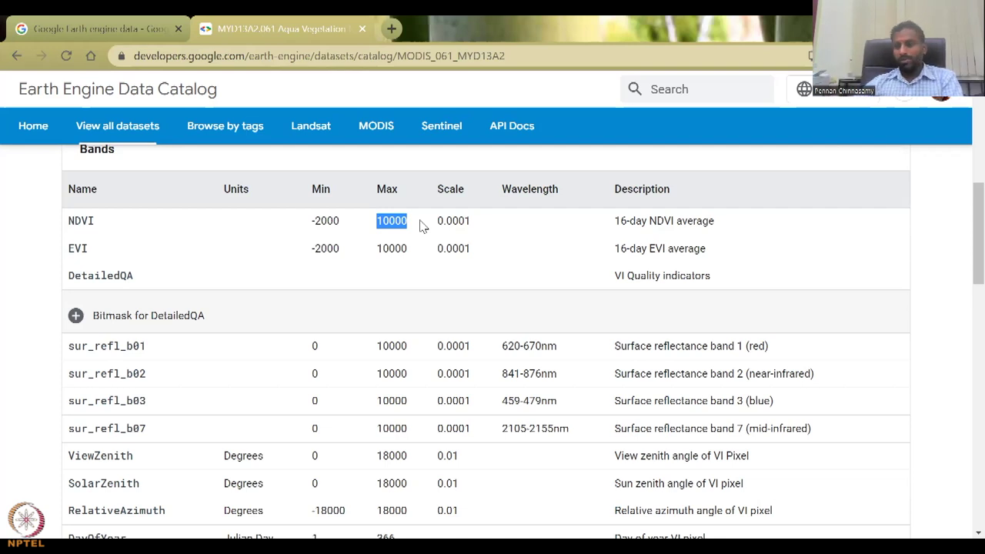
Step: Inspect the SummaryQA notes and the DetailedQA bitmask details
{"action": "scroll", "coordinate": [308, 330], "scroll_direction": "down", "scroll_amount": 2}
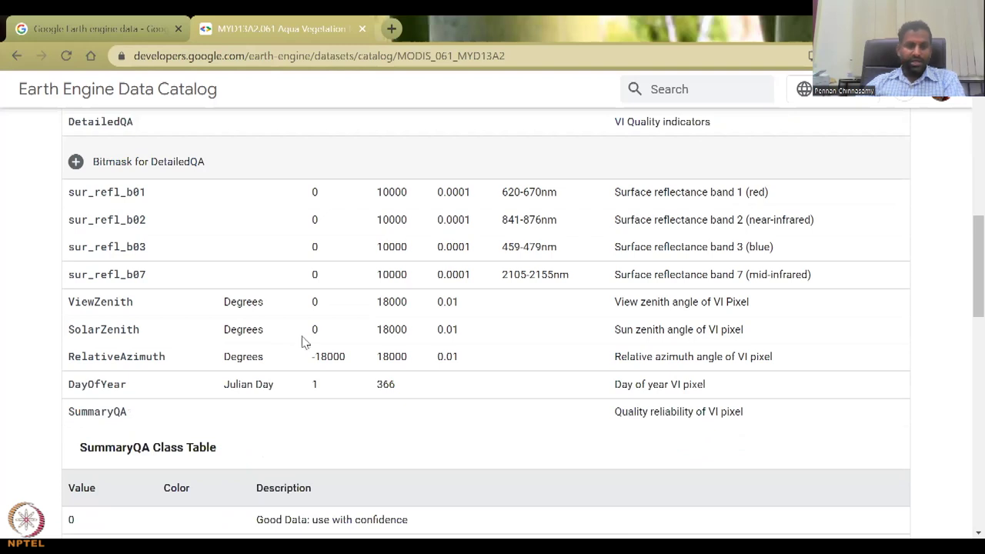
{"action": "scroll", "coordinate": [244, 396], "scroll_direction": "down", "scroll_amount": 5}
{"action": "scroll", "coordinate": [247, 415], "scroll_direction": "up", "scroll_amount": 2}
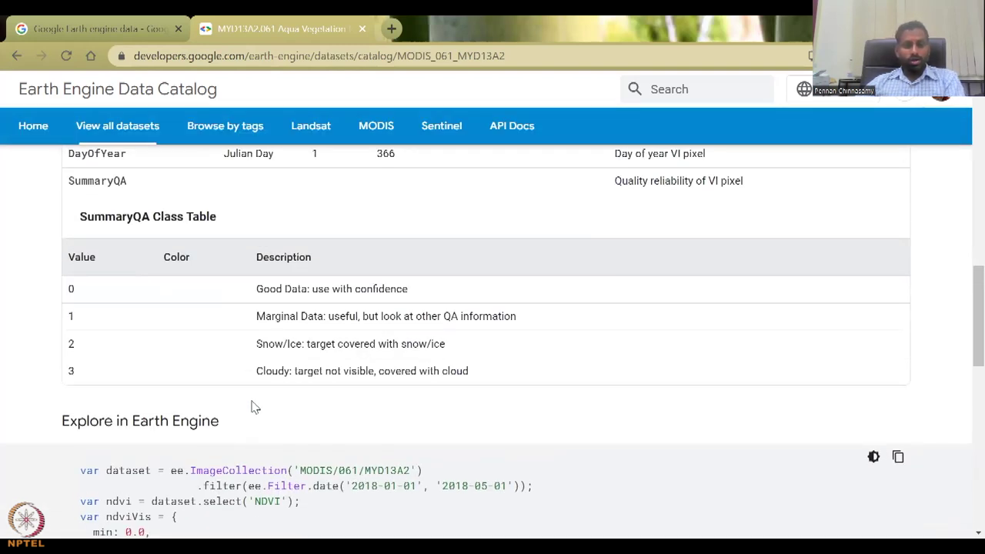
{"action": "scroll", "coordinate": [255, 406], "scroll_direction": "up", "scroll_amount": 3}
{"action": "scroll", "coordinate": [257, 400], "scroll_direction": "up", "scroll_amount": 3}
{"action": "scroll", "coordinate": [257, 402], "scroll_direction": "down", "scroll_amount": 7}
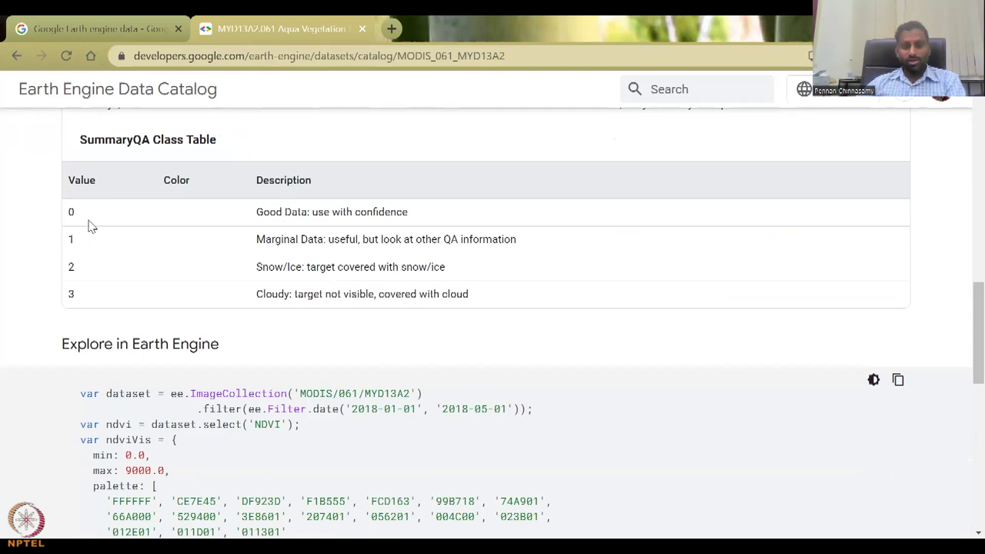
{"action": "left_click_drag", "start_coordinate": [79, 222], "coordinate": [77, 178]}
{"action": "scroll", "coordinate": [176, 279], "scroll_direction": "up", "scroll_amount": 3}
{"action": "left_click", "coordinate": [200, 296]}
{"action": "scroll", "coordinate": [345, 442], "scroll_direction": "up", "scroll_amount": 2}
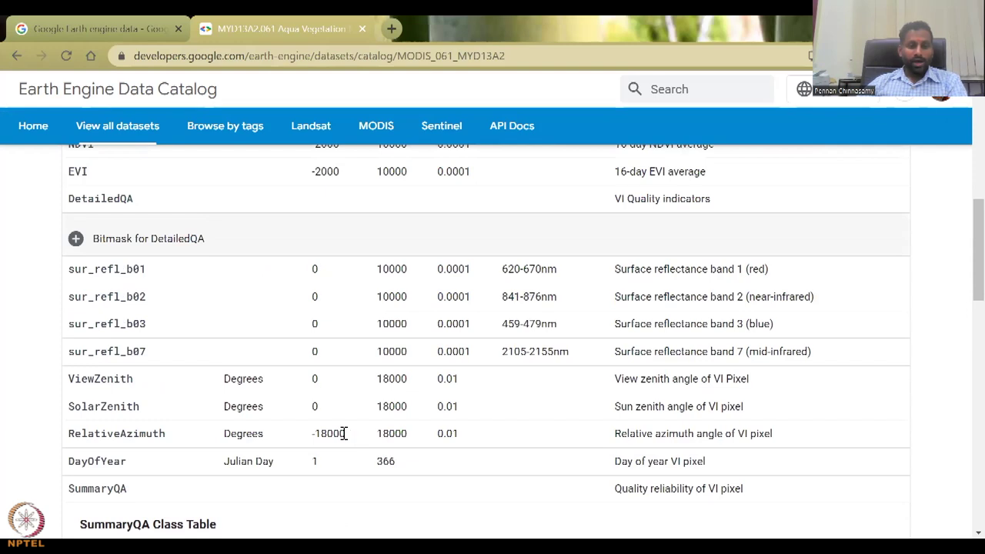
{"action": "scroll", "coordinate": [345, 433], "scroll_direction": "up", "scroll_amount": 2}
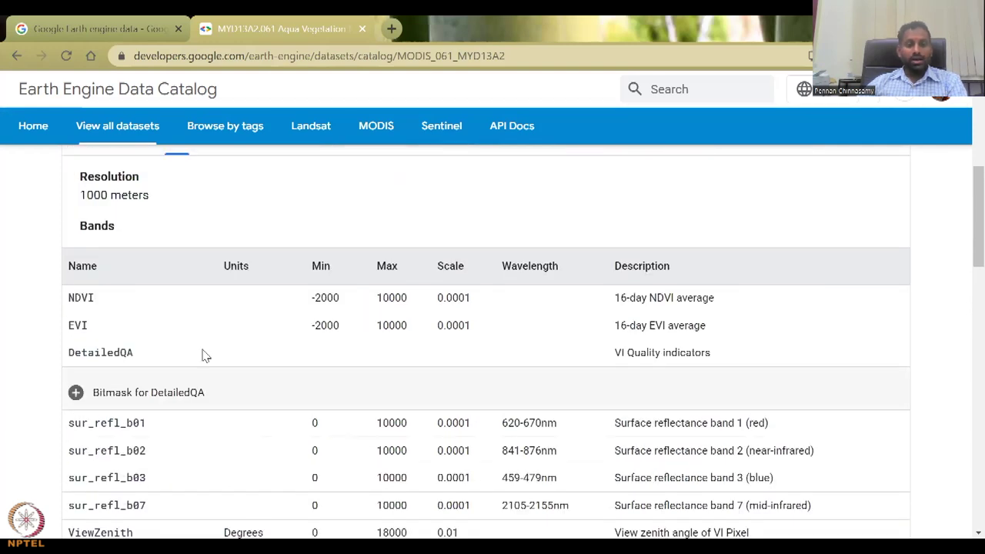
{"action": "scroll", "coordinate": [229, 380], "scroll_direction": "down", "scroll_amount": 1}
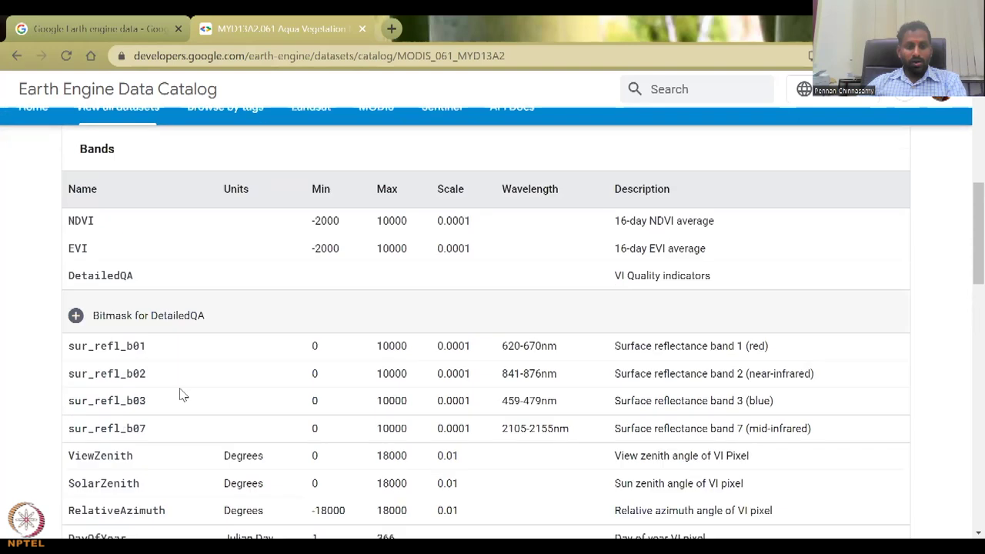
{"action": "left_click", "coordinate": [75, 317]}
{"action": "scroll", "coordinate": [223, 419], "scroll_direction": "down", "scroll_amount": 2}
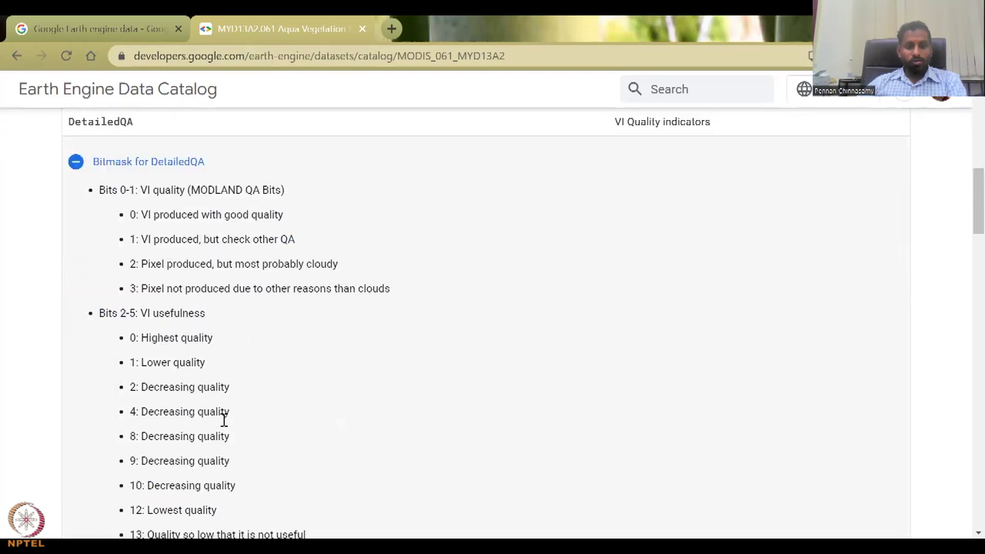
{"action": "left_click", "coordinate": [76, 162]}
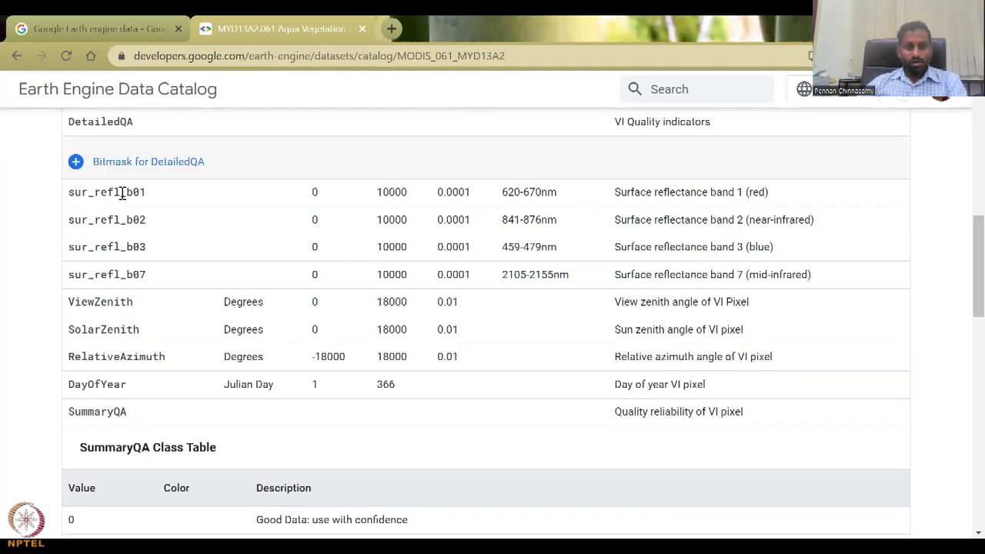
Step: Highlight the reflectance band rows, the 0.0001 NDVI and EVI scale factors, and 1000 m resolution
{"action": "left_click_drag", "start_coordinate": [121, 192], "coordinate": [132, 269]}
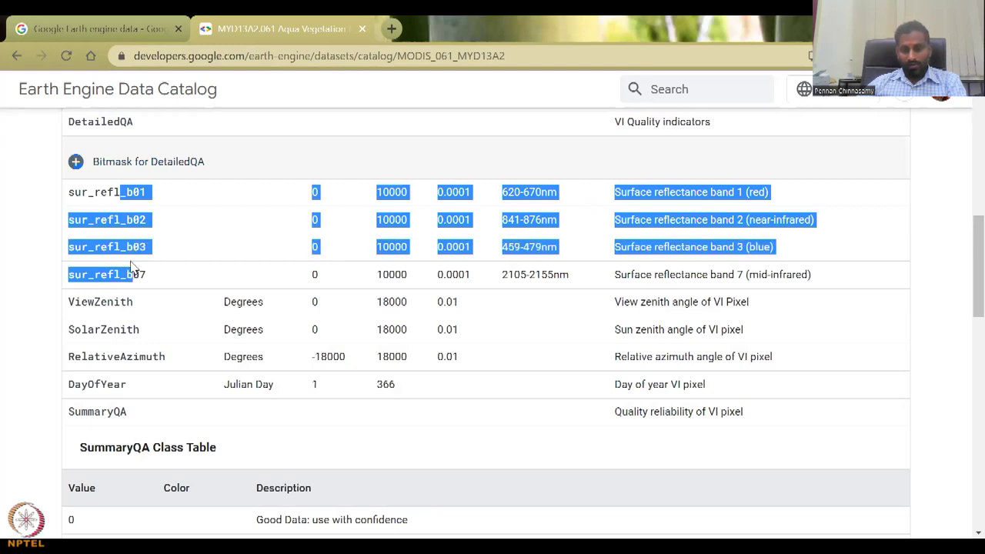
{"action": "left_click", "coordinate": [543, 315]}
{"action": "scroll", "coordinate": [543, 314], "scroll_direction": "up", "scroll_amount": 3}
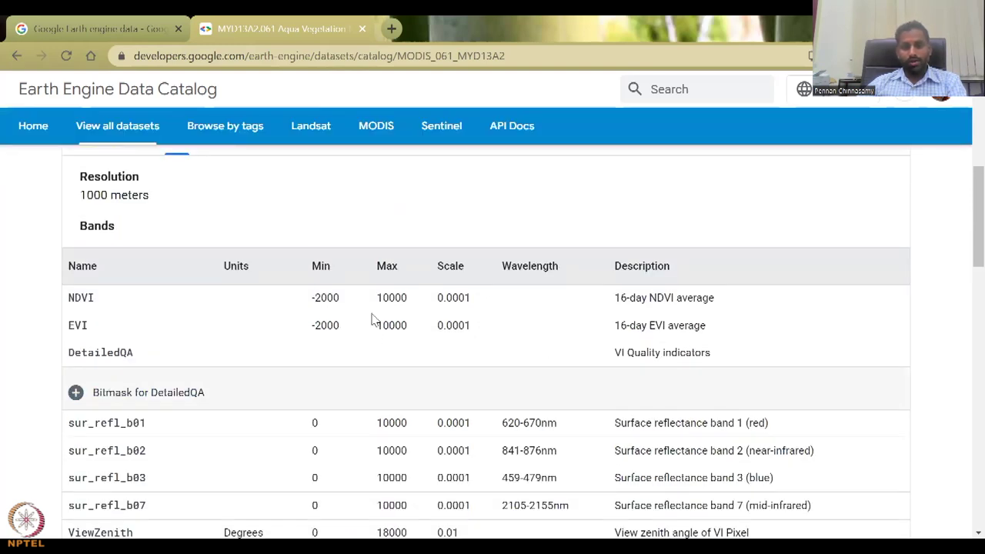
{"action": "left_click_drag", "start_coordinate": [482, 298], "coordinate": [439, 295]}
{"action": "left_click_drag", "start_coordinate": [478, 324], "coordinate": [436, 320]}
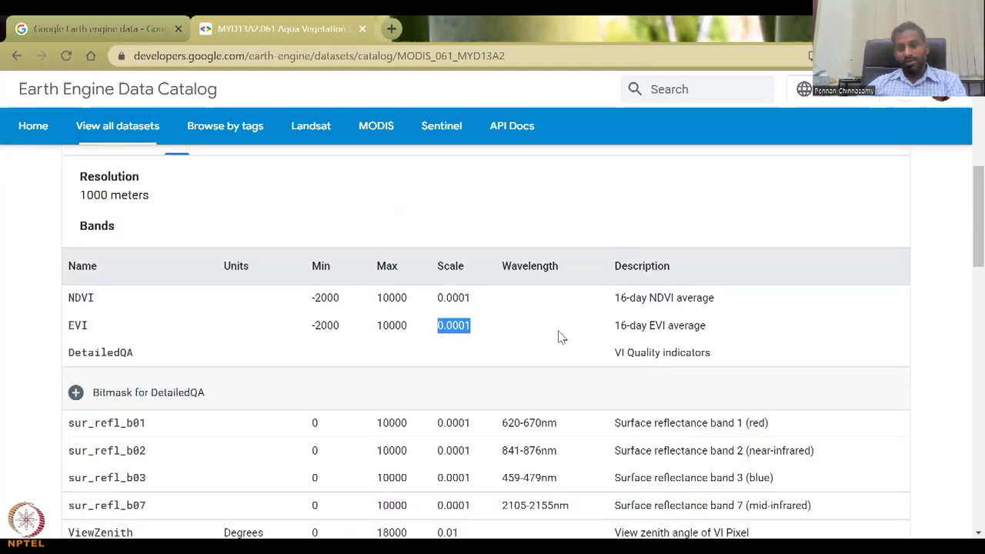
{"action": "left_click", "coordinate": [840, 352]}
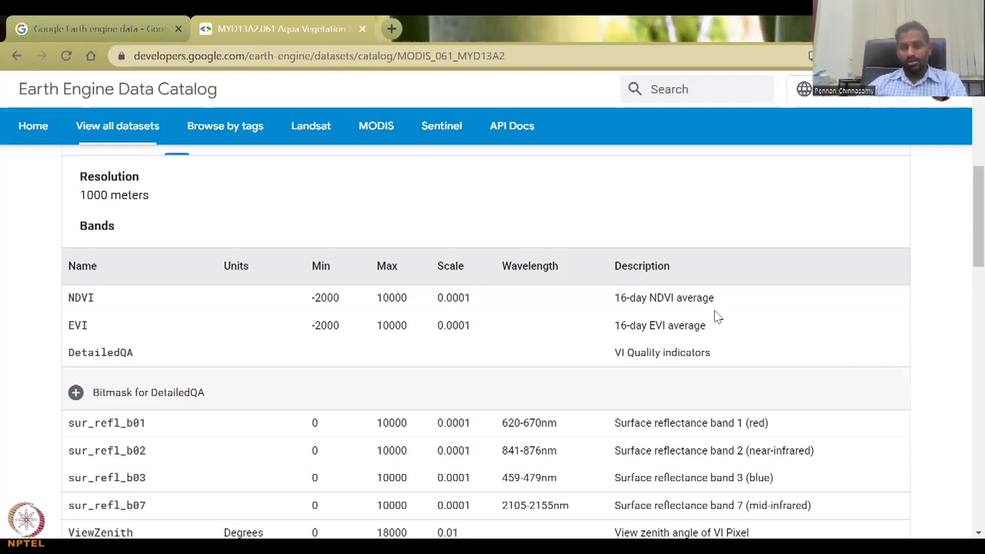
{"action": "scroll", "coordinate": [853, 318], "scroll_direction": "up", "scroll_amount": 3}
{"action": "scroll", "coordinate": [666, 347], "scroll_direction": "down", "scroll_amount": 1}
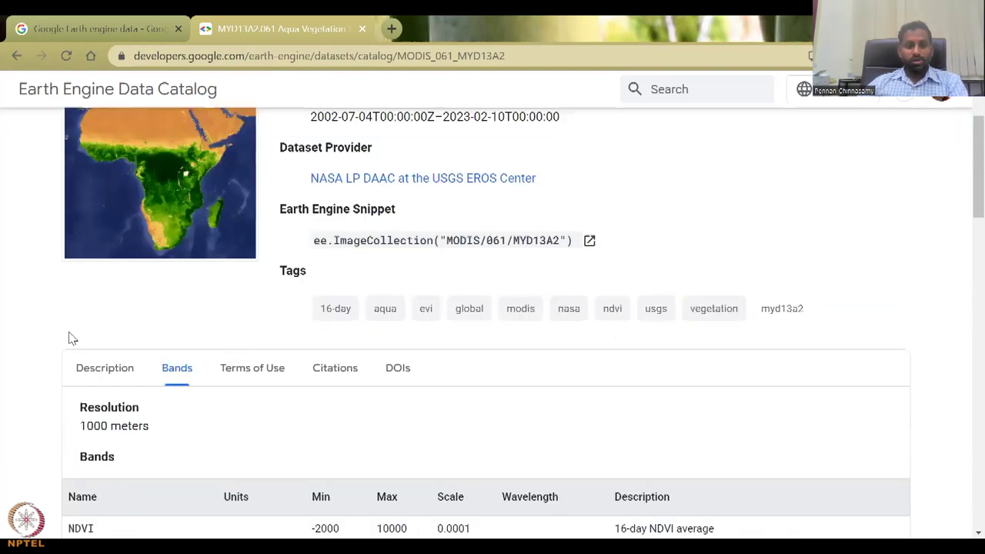
{"action": "left_click_drag", "start_coordinate": [151, 427], "coordinate": [80, 429]}
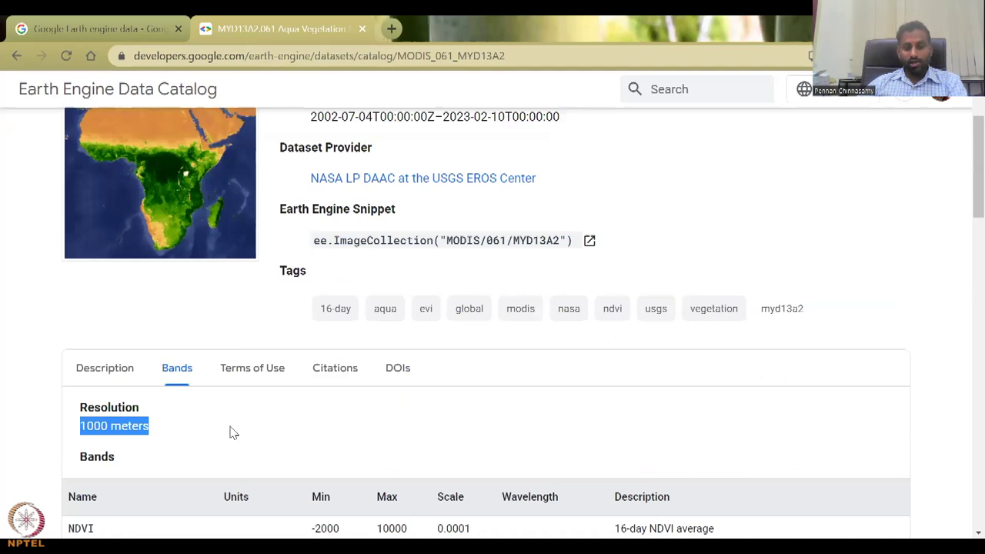
Step: Move down to the Explore in Earth Engine example script section
{"action": "scroll", "coordinate": [233, 432], "scroll_direction": "down", "scroll_amount": 1}
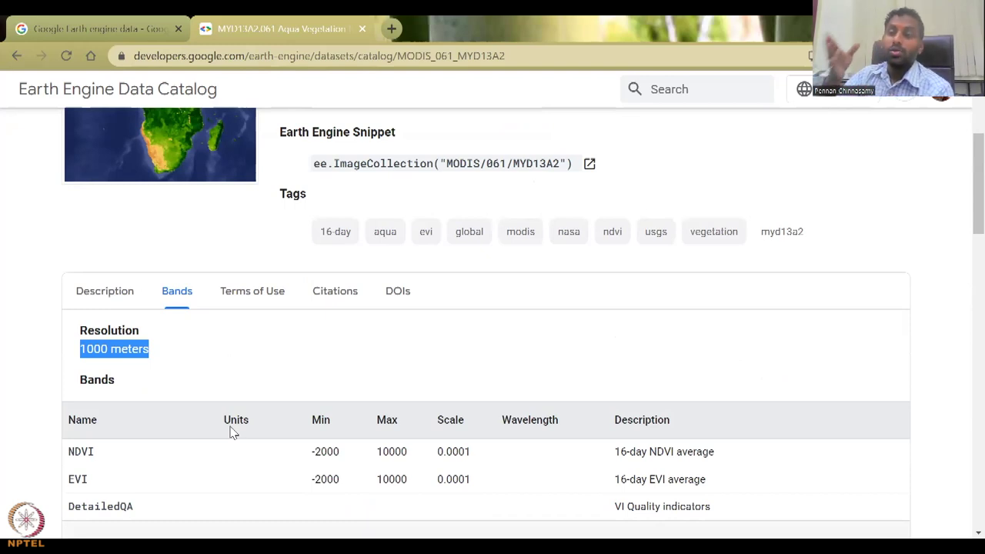
{"action": "scroll", "coordinate": [230, 433], "scroll_direction": "up", "scroll_amount": 3}
{"action": "scroll", "coordinate": [231, 432], "scroll_direction": "down", "scroll_amount": 20}
{"action": "scroll", "coordinate": [6, 462], "scroll_direction": "up", "scroll_amount": 3}
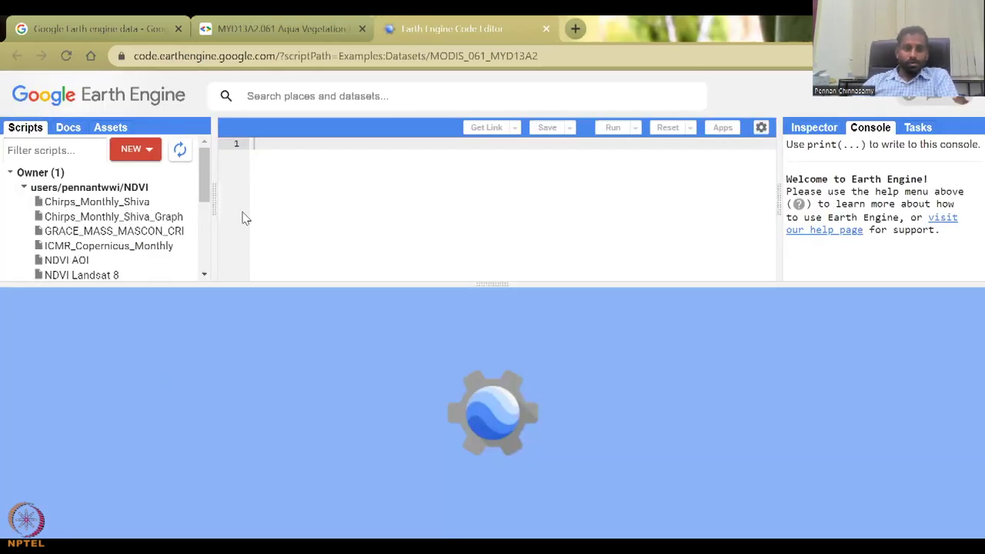
Step: Give the code area more width and highlight 'NDVI' on line 3 of the example script
{"action": "left_click_drag", "start_coordinate": [159, 216], "coordinate": [111, 229]}
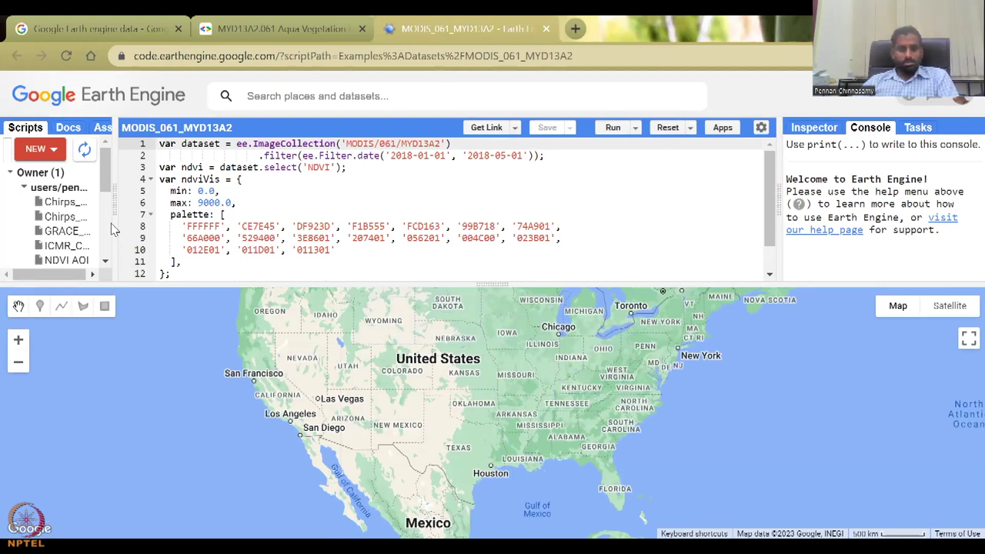
{"action": "left_click", "coordinate": [330, 168]}
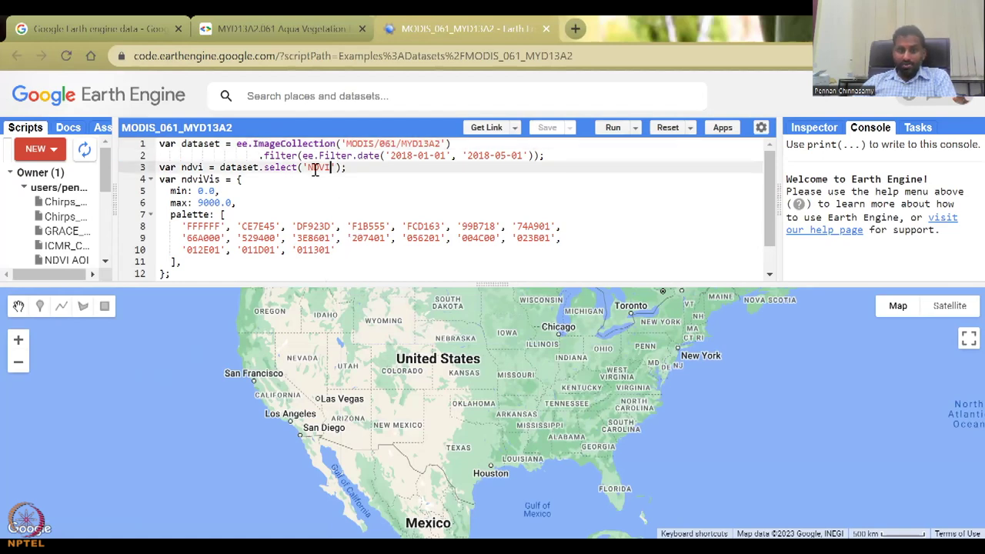
{"action": "left_click_drag", "start_coordinate": [307, 167], "coordinate": [326, 167]}
Step: Compare with the NDVI band row on the MYD13A2 catalog page, then return to the script
{"action": "left_click", "coordinate": [292, 29]}
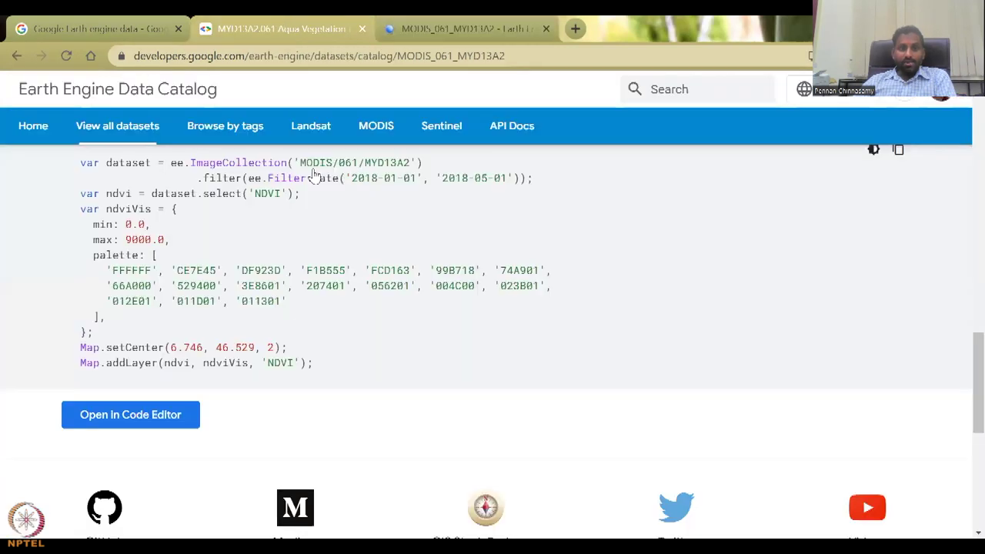
{"action": "scroll", "coordinate": [300, 331], "scroll_direction": "up", "scroll_amount": 4}
{"action": "scroll", "coordinate": [169, 302], "scroll_direction": "up", "scroll_amount": 5}
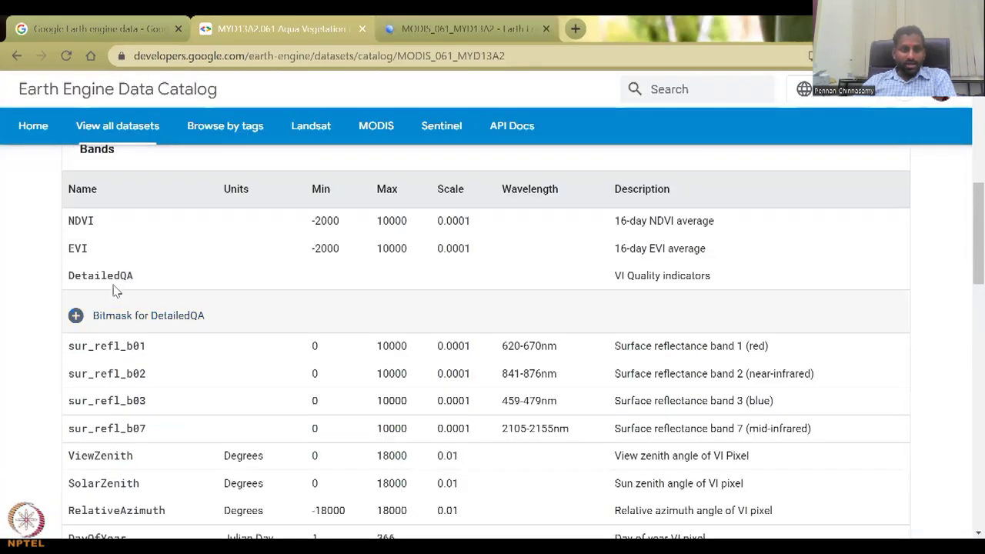
{"action": "left_click_drag", "start_coordinate": [77, 248], "coordinate": [145, 223]}
{"action": "left_click", "coordinate": [145, 223]}
{"action": "left_click", "coordinate": [462, 28]}
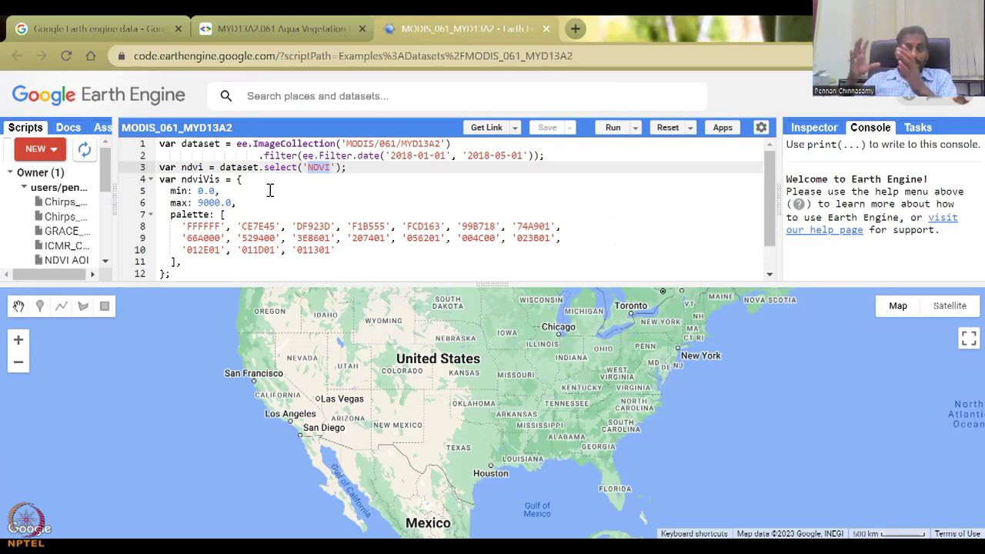
{"action": "left_click", "coordinate": [262, 29]}
{"action": "scroll", "coordinate": [281, 345], "scroll_direction": "up", "scroll_amount": 3}
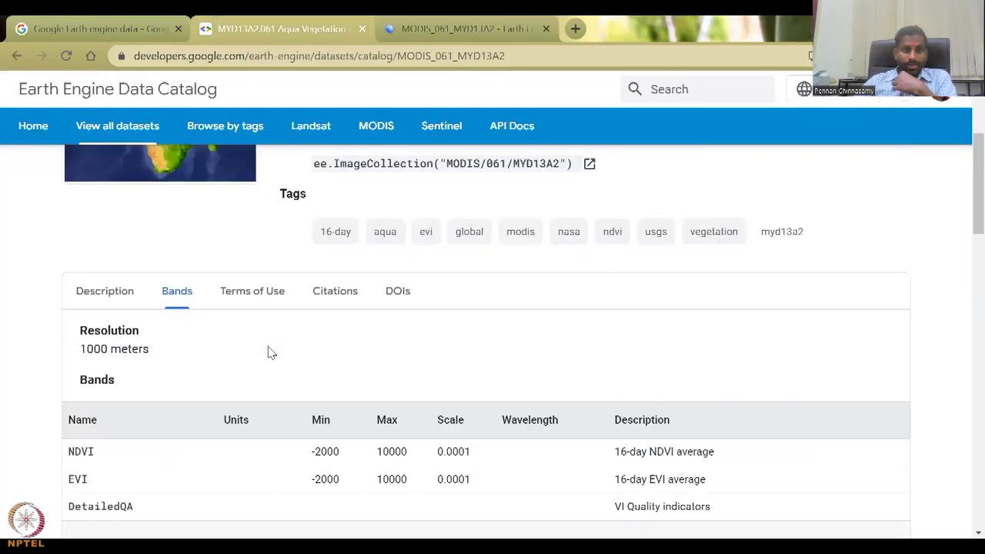
{"action": "scroll", "coordinate": [128, 464], "scroll_direction": "down", "scroll_amount": 2}
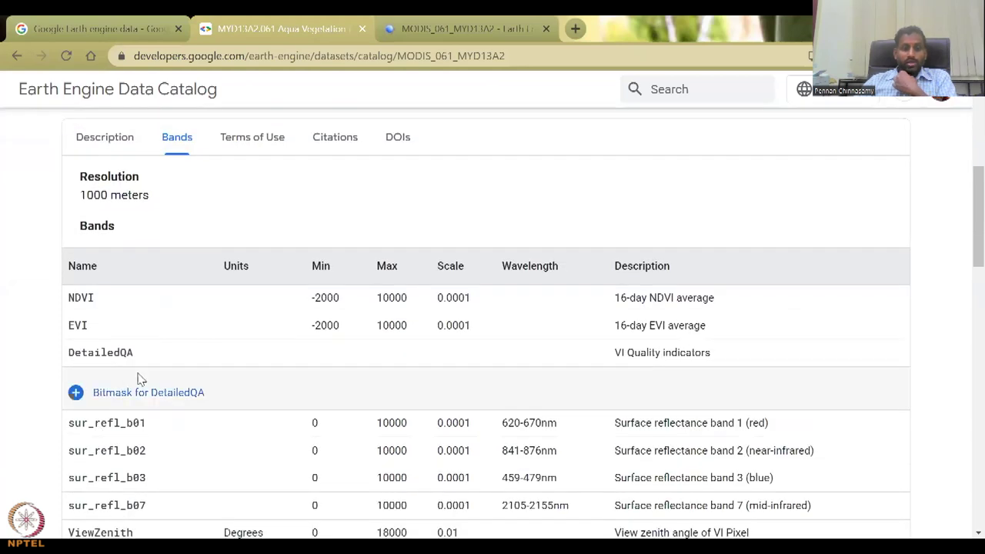
{"action": "left_click_drag", "start_coordinate": [84, 326], "coordinate": [67, 297]}
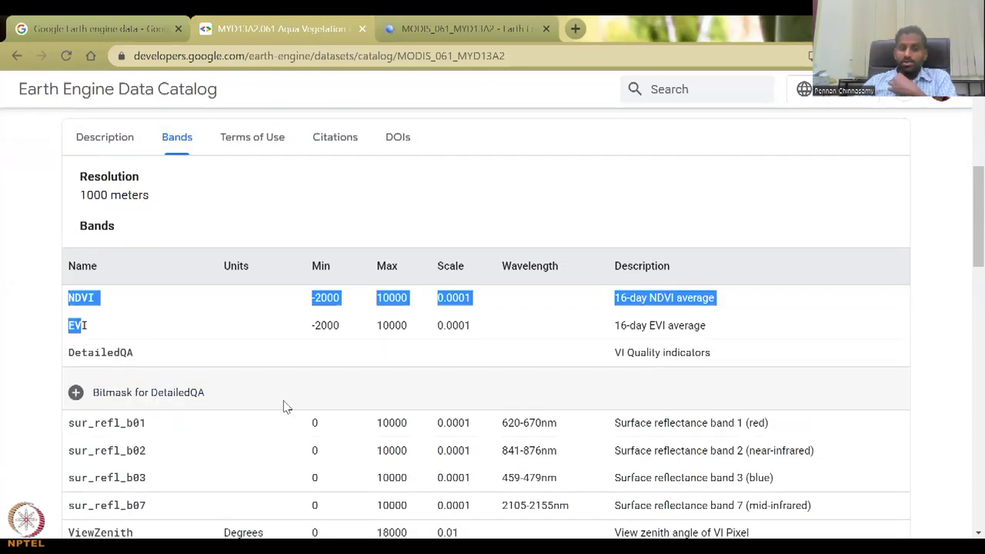
{"action": "left_click", "coordinate": [480, 27]}
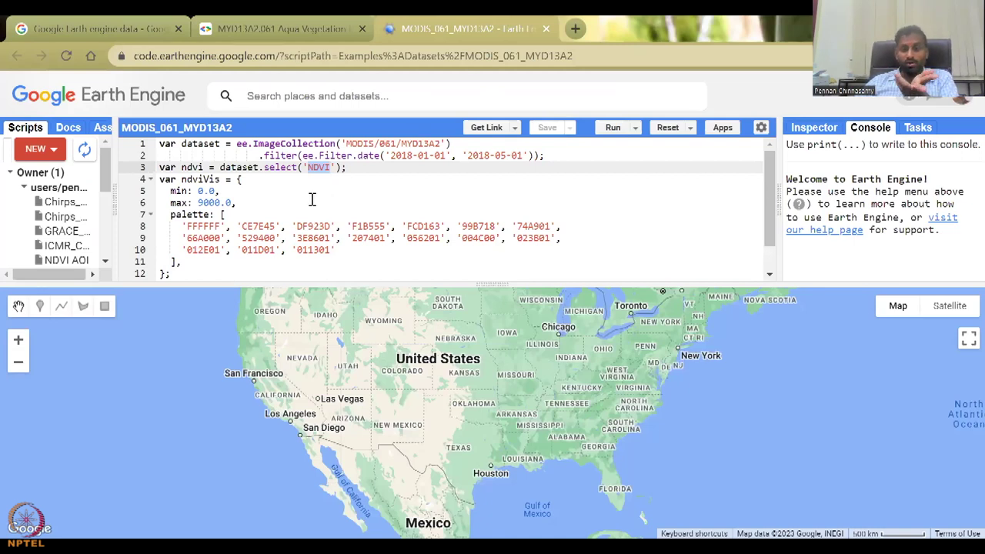
{"action": "left_click", "coordinate": [334, 178]}
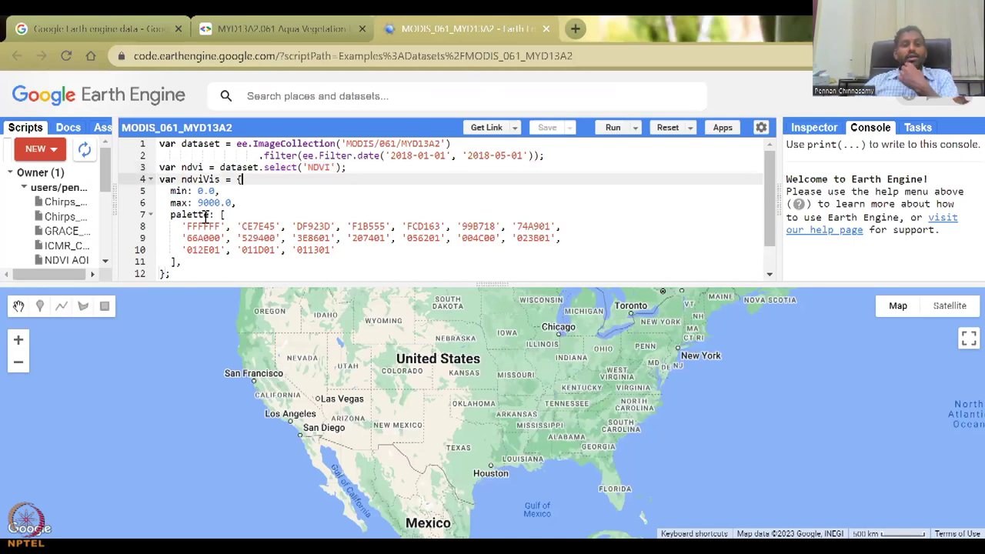
{"action": "left_click", "coordinate": [398, 155]}
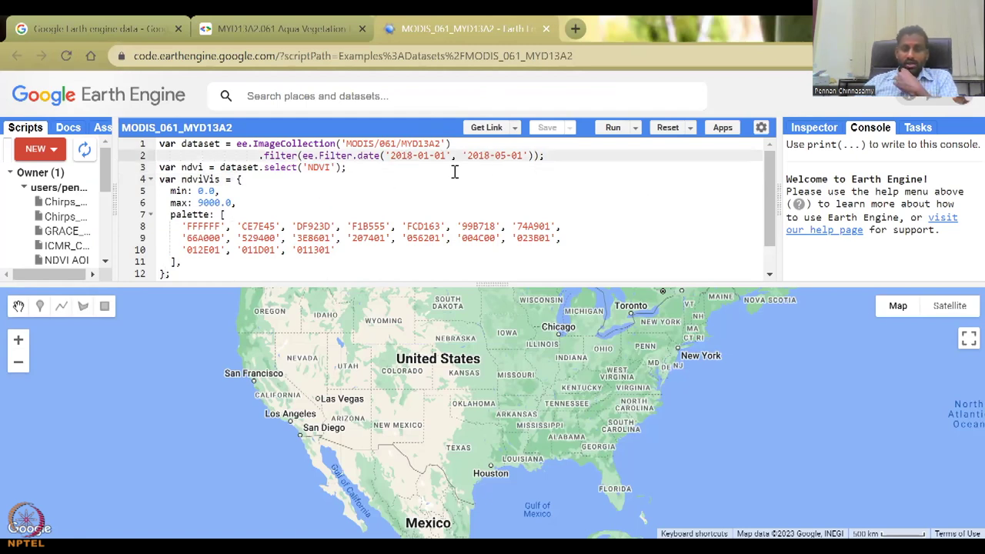
{"action": "left_click", "coordinate": [424, 155]}
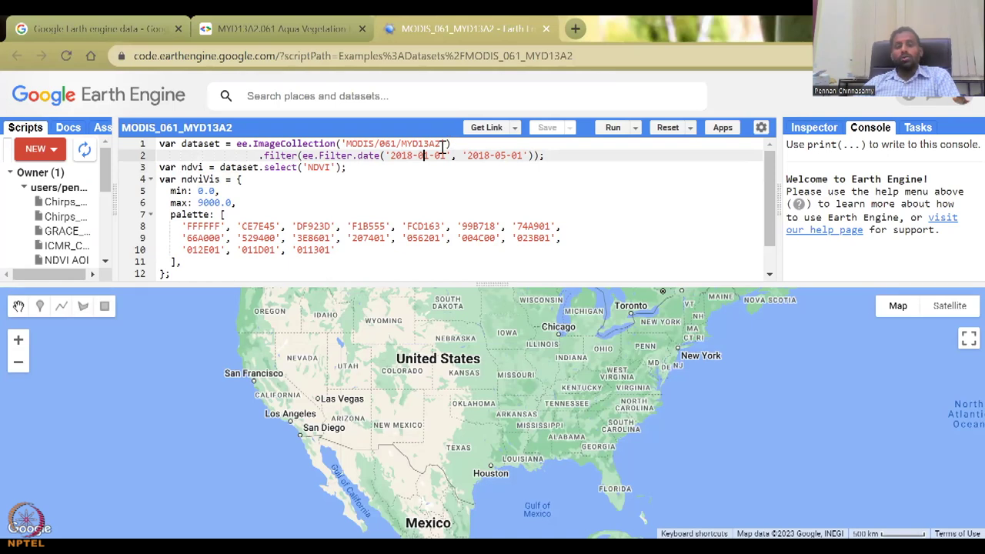
{"action": "left_click", "coordinate": [496, 156]}
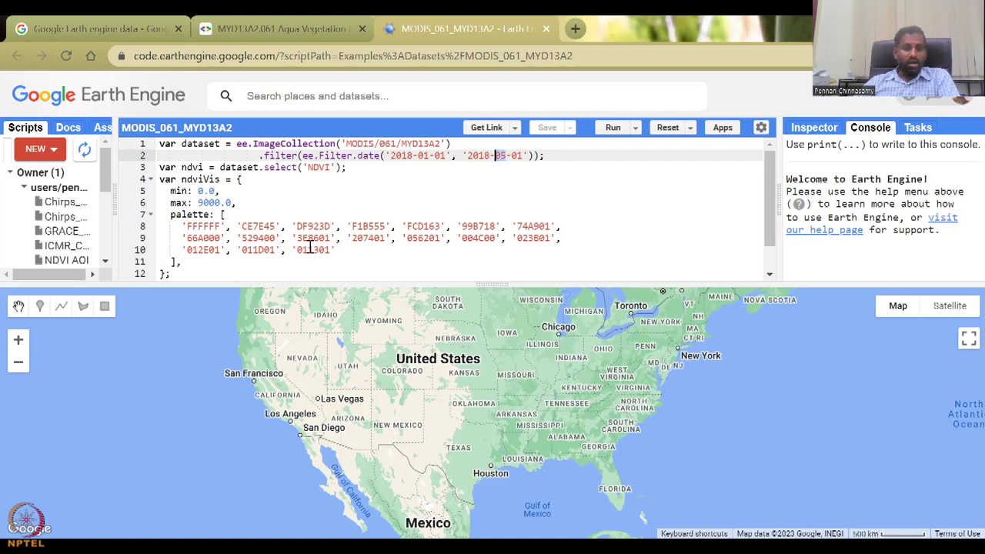
{"action": "left_click_drag", "start_coordinate": [185, 226], "coordinate": [336, 250]}
{"action": "scroll", "coordinate": [522, 248], "scroll_direction": "down", "scroll_amount": 1}
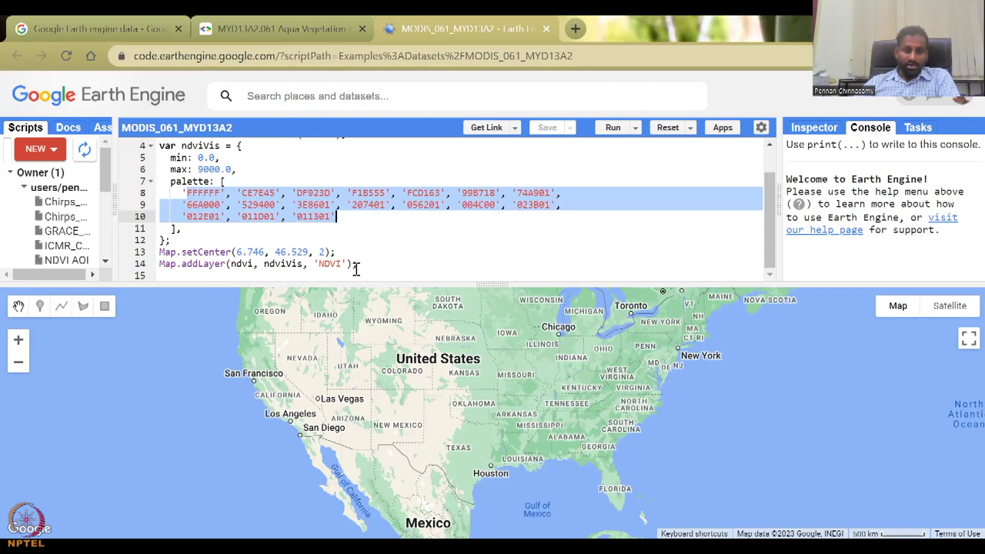
Step: Run the MODIS NDVI example and zoom the map in on India
{"action": "left_click", "coordinate": [613, 127]}
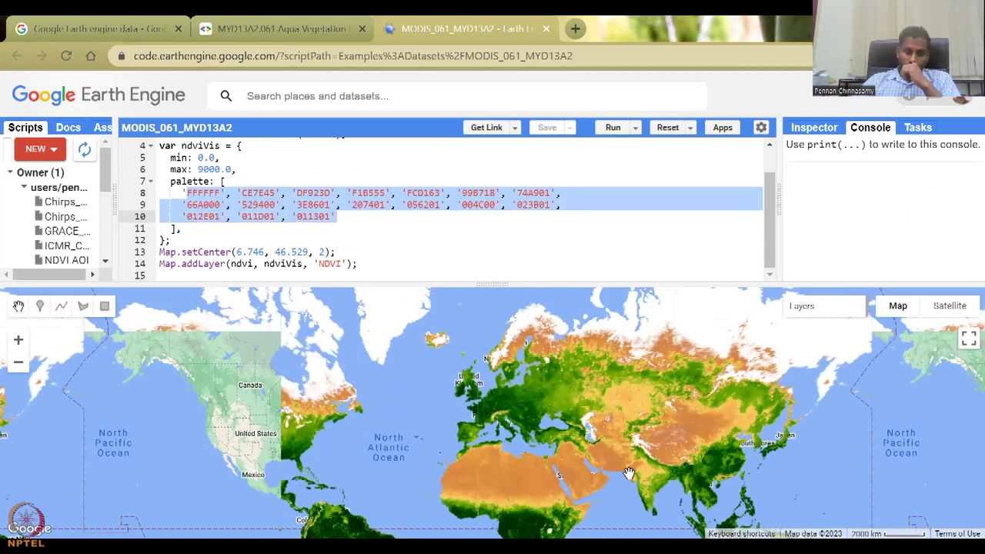
{"action": "left_click_drag", "start_coordinate": [629, 472], "coordinate": [469, 376]}
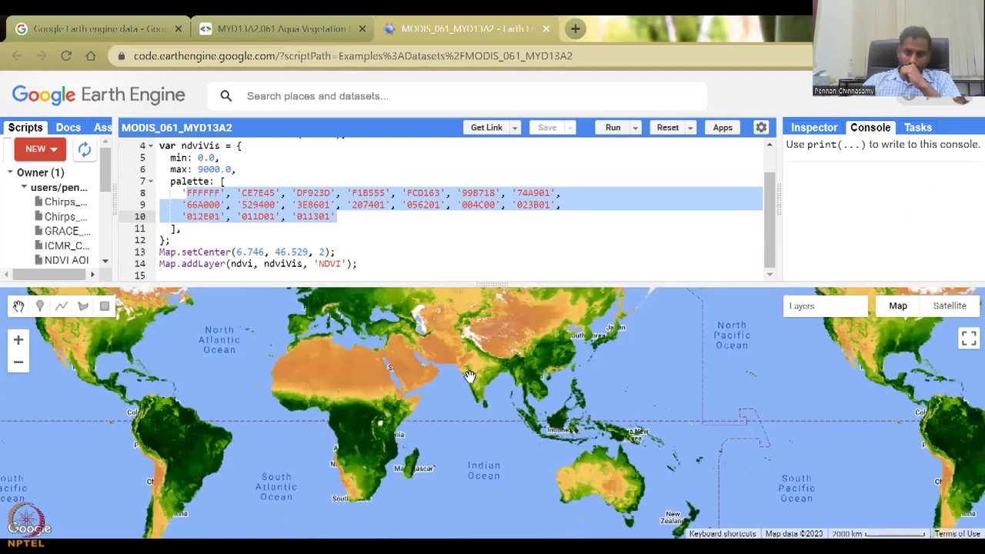
{"action": "scroll", "coordinate": [469, 377], "scroll_direction": "up", "scroll_amount": 4}
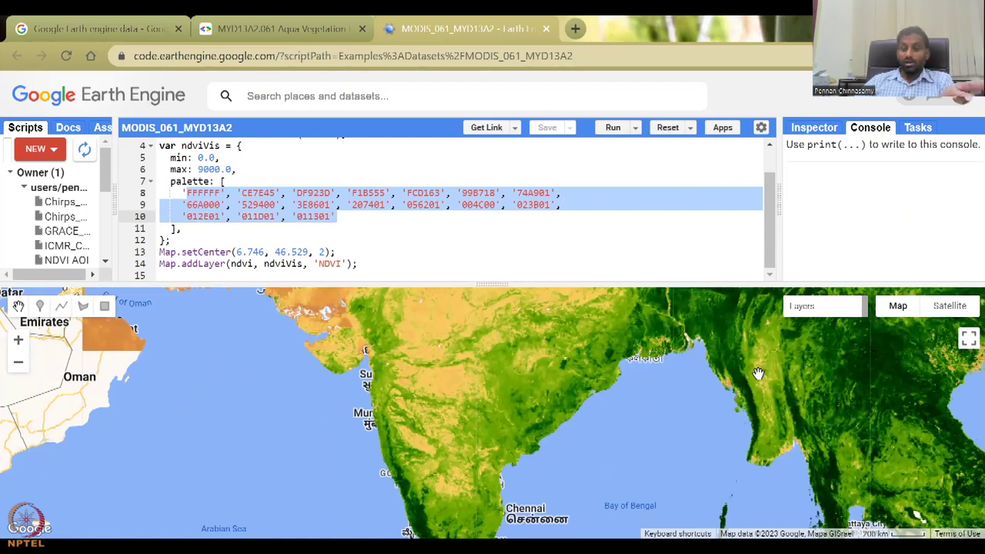
{"action": "scroll", "coordinate": [619, 238], "scroll_direction": "up", "scroll_amount": 1}
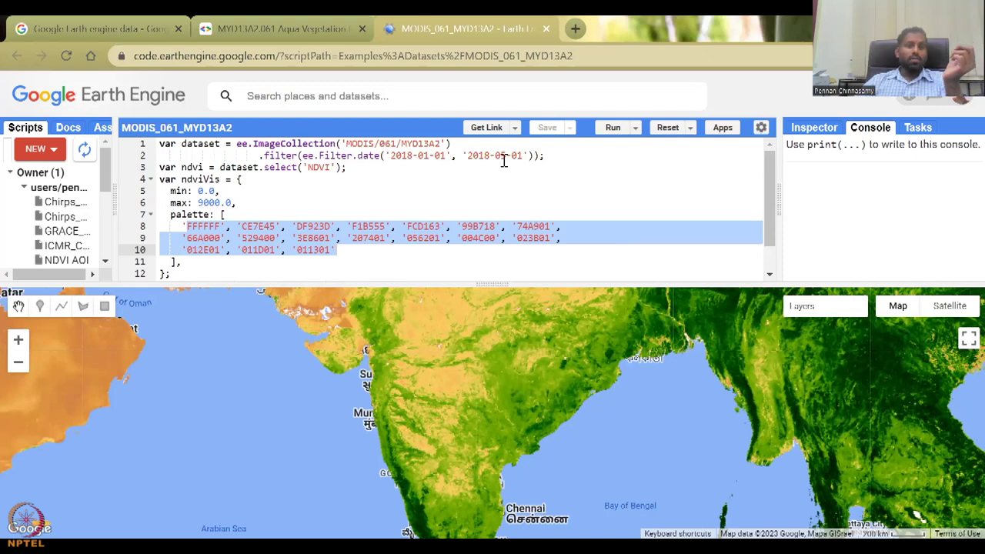
{"action": "left_click", "coordinate": [429, 156]}
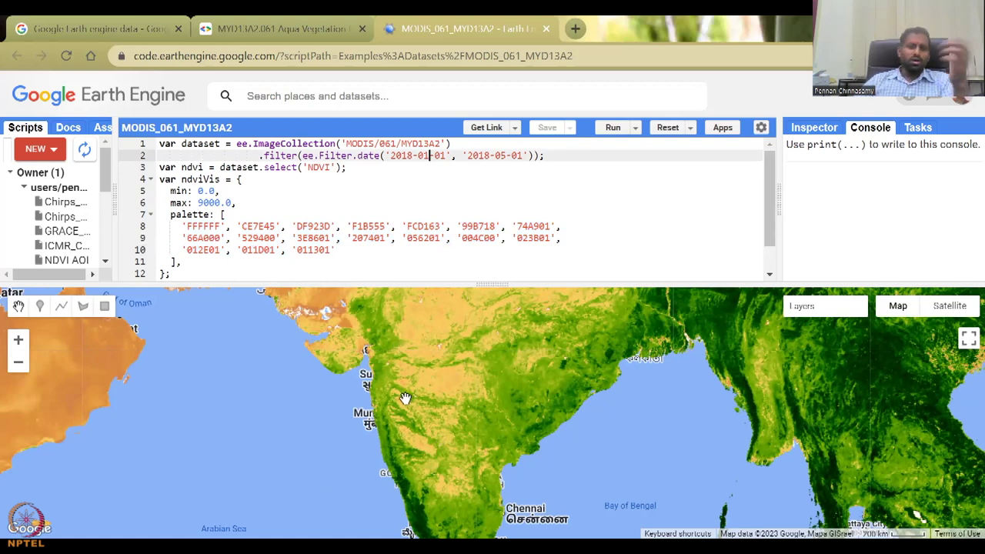
Step: Change the start month to 06 and the end month to 09 on line 2
{"action": "key", "text": "BackSpace"}
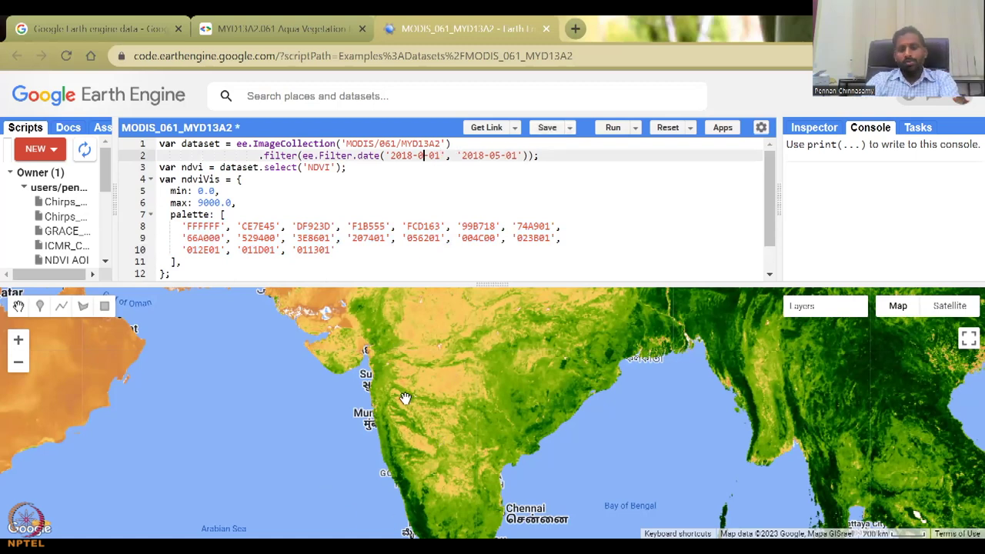
{"action": "type", "text": "6"}
{"action": "key", "text": "Right"}
{"action": "key", "text": "Right"}
{"action": "key", "text": "Right"}
{"action": "key", "text": "Right"}
{"action": "key", "text": "Right"}
{"action": "key", "text": "Right"}
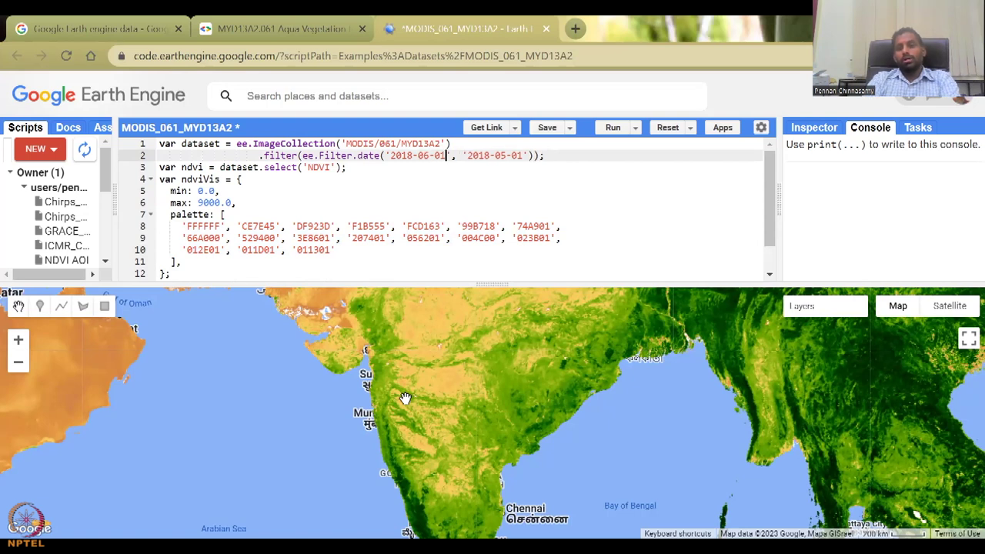
{"action": "key", "text": "Right"}
{"action": "key", "text": "Right"}
{"action": "key", "text": "Right"}
{"action": "key", "text": "Right"}
{"action": "key", "text": "Right"}
{"action": "key", "text": "Right"}
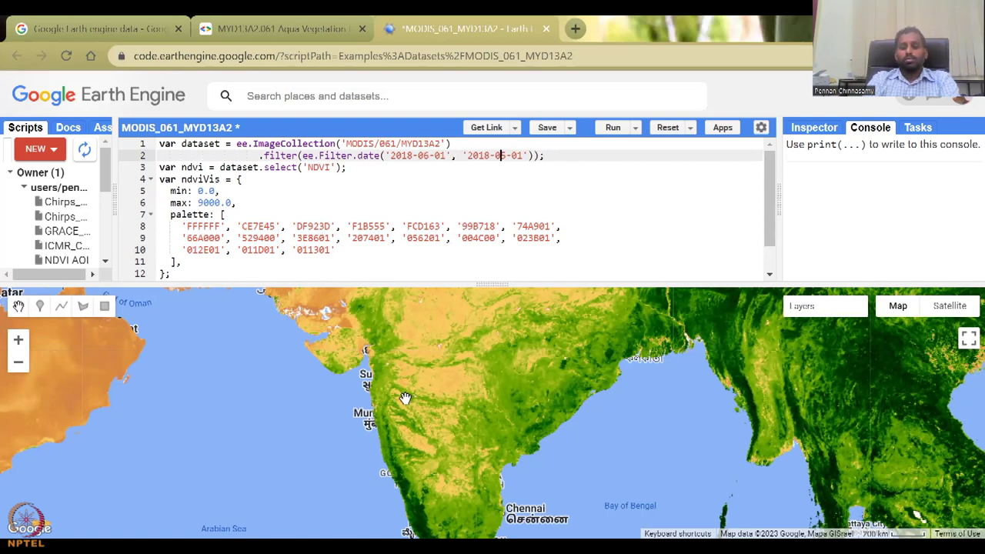
{"action": "key", "text": "Right"}
{"action": "key", "text": "BackSpace"}
{"action": "type", "text": "9"}
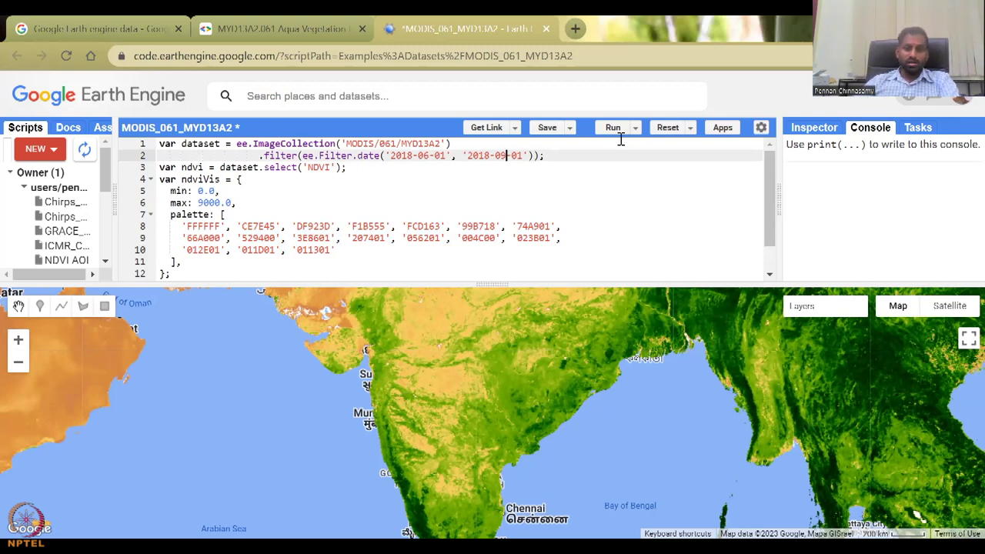
Step: Revise the date filter to '2018-09-01' through '2018-11-01'
{"action": "left_click", "coordinate": [429, 156]}
{"action": "key", "text": "BackSpace"}
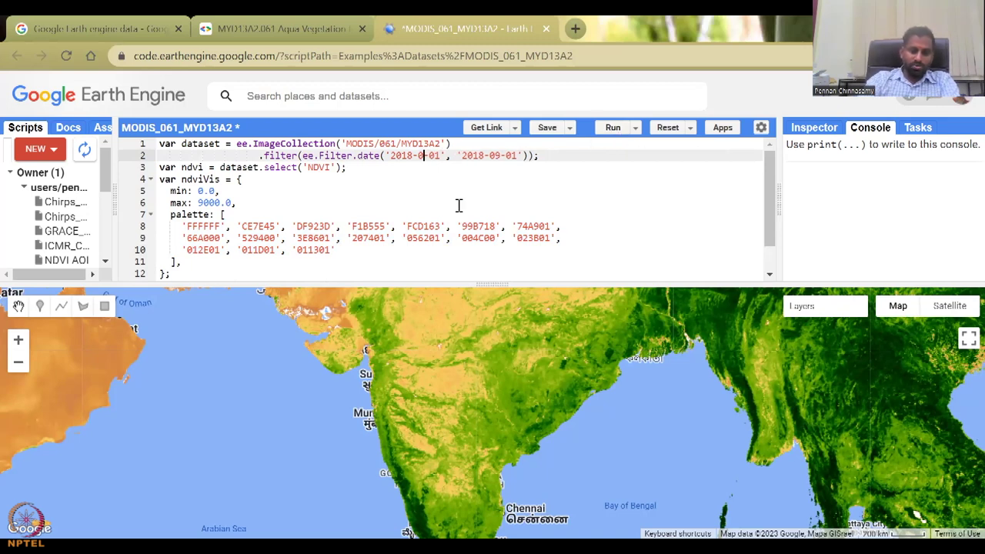
{"action": "type", "text": "9"}
{"action": "key", "text": "Right"}
{"action": "key", "text": "Right"}
{"action": "key", "text": "Right"}
{"action": "key", "text": "Right"}
{"action": "key", "text": "Right"}
{"action": "key", "text": "Right"}
{"action": "key", "text": "Right"}
{"action": "key", "text": "Right"}
{"action": "key", "text": "Right"}
{"action": "key", "text": "Right"}
{"action": "key", "text": "Right"}
{"action": "key", "text": "Right"}
{"action": "key", "text": "Right"}
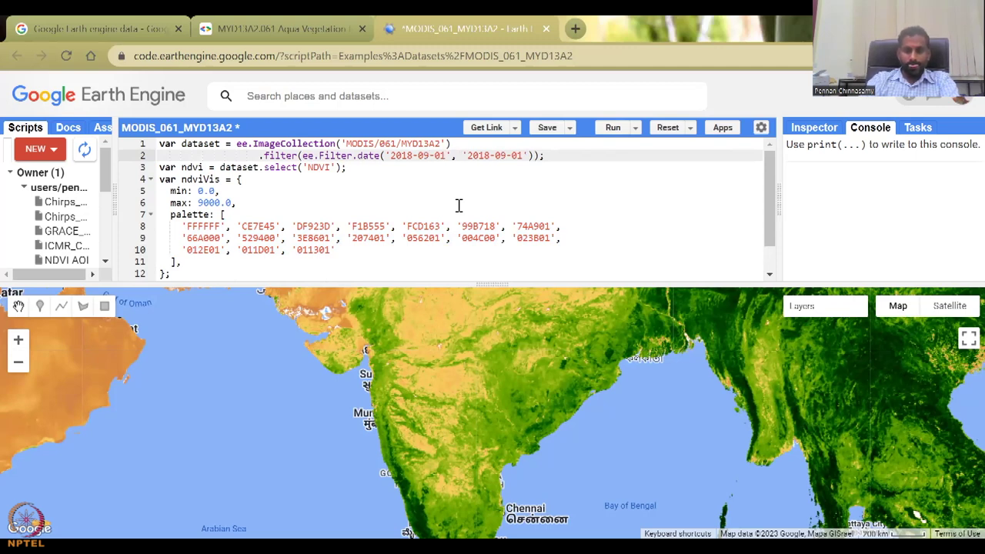
{"action": "key", "text": "Right"}
{"action": "key", "text": "BackSpace"}
{"action": "key", "text": "BackSpace"}
{"action": "type", "text": "11"}
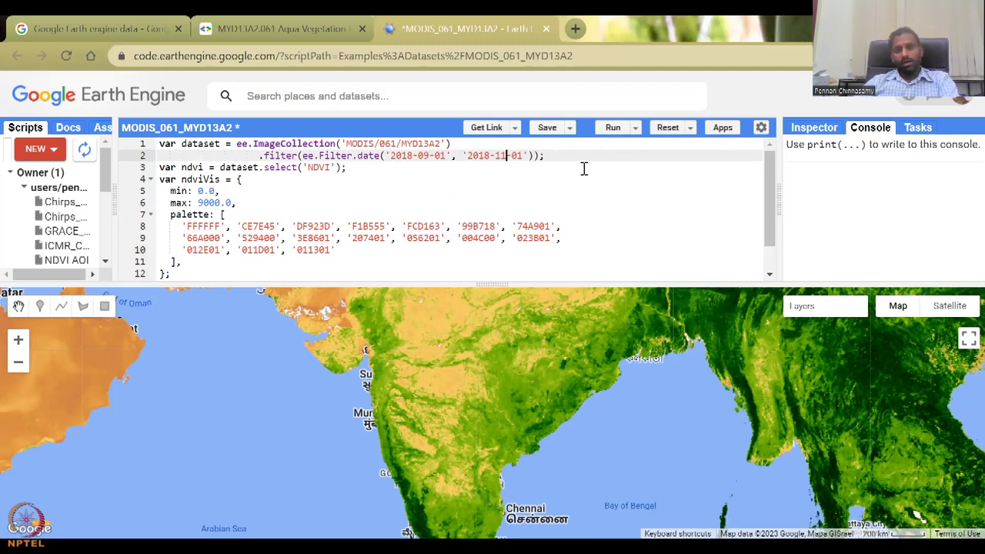
Step: Re-run the script and centre the NDVI layer over India
{"action": "left_click", "coordinate": [612, 131]}
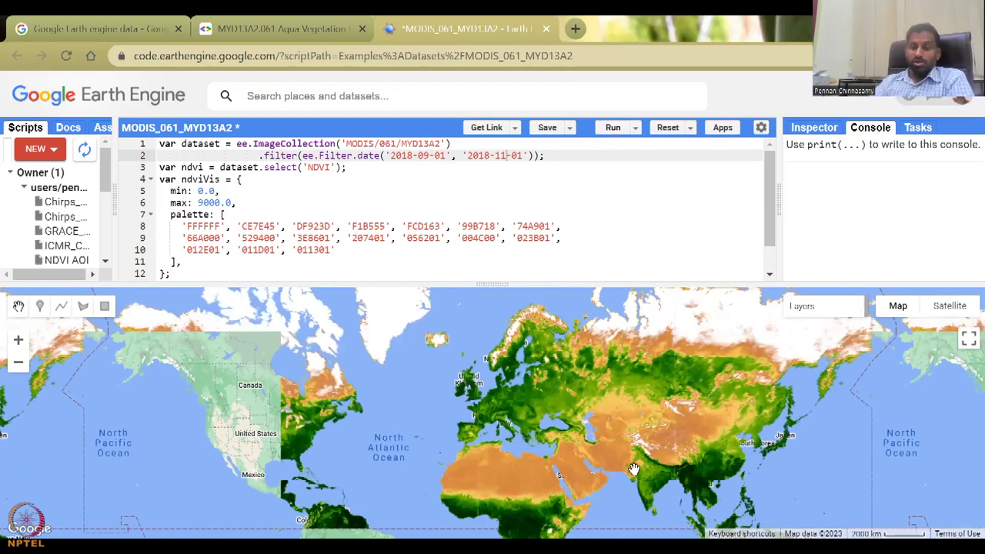
{"action": "left_click_drag", "start_coordinate": [427, 396], "coordinate": [419, 394]}
{"action": "left_click_drag", "start_coordinate": [711, 523], "coordinate": [510, 449]}
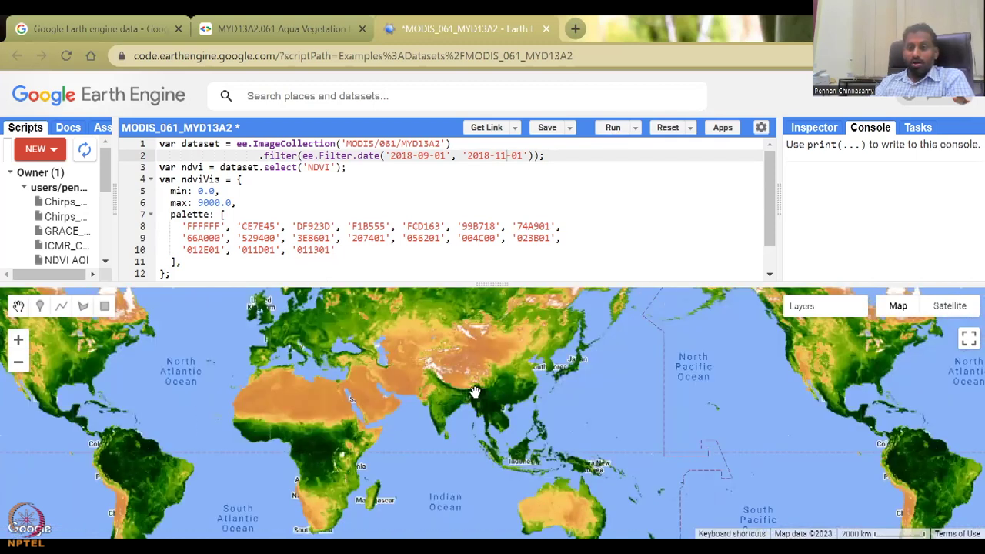
{"action": "scroll", "coordinate": [443, 402], "scroll_direction": "up", "scroll_amount": 2}
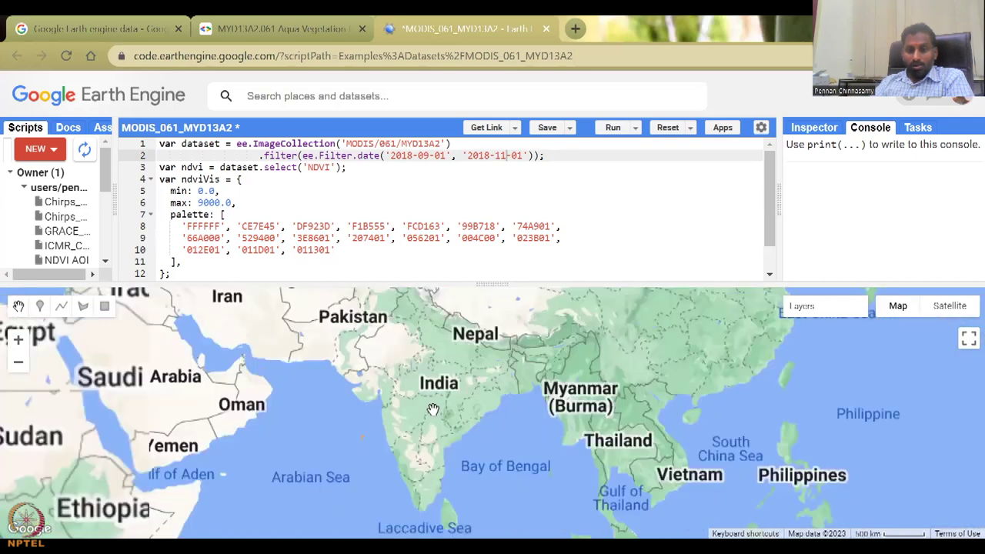
{"action": "left_click_drag", "start_coordinate": [484, 441], "coordinate": [576, 483]}
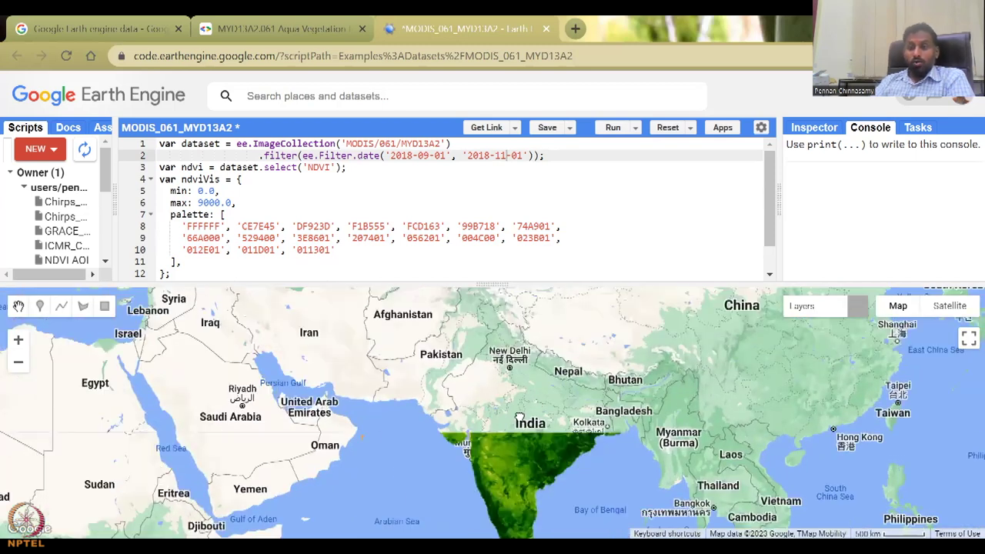
{"action": "left_click_drag", "start_coordinate": [487, 443], "coordinate": [539, 403]}
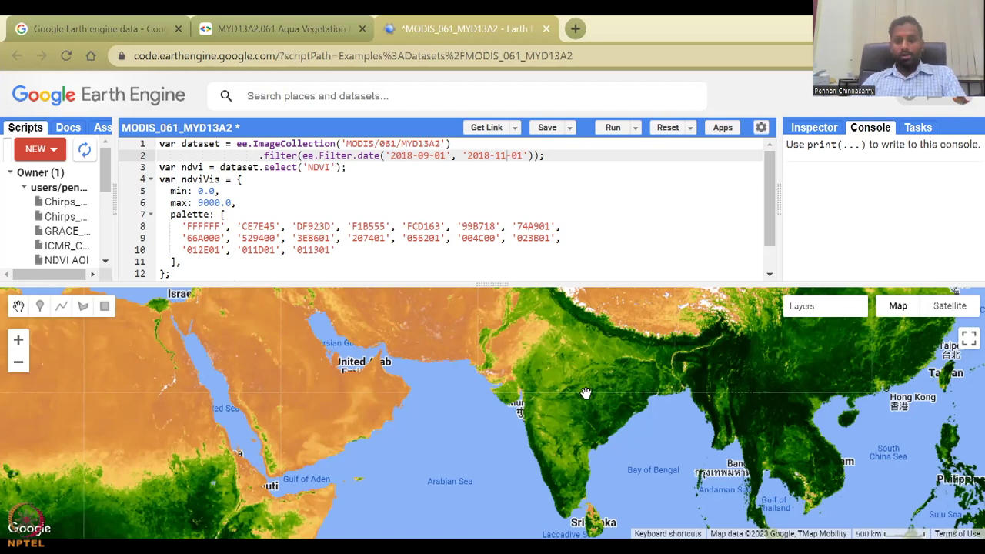
Step: Check the Tasks, Inspector and Console panels, then widen the Scripts list to read the NDVI scripts
{"action": "left_click_drag", "start_coordinate": [585, 393], "coordinate": [511, 365]}
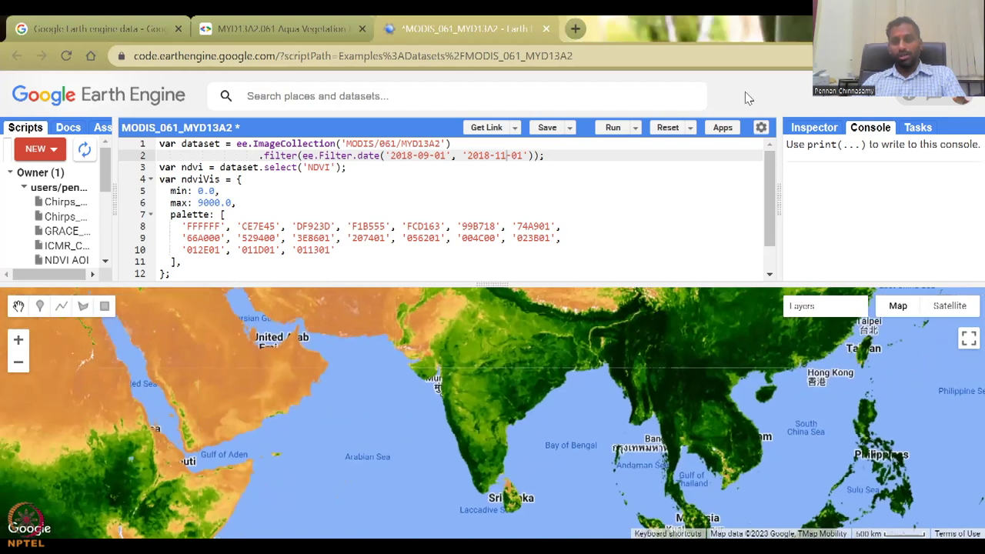
{"action": "left_click", "coordinate": [915, 130]}
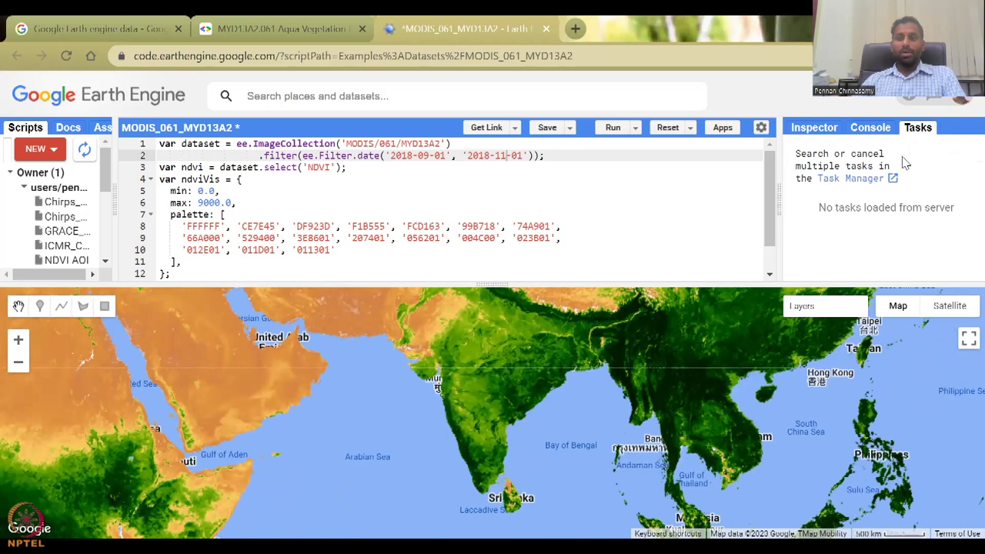
{"action": "left_click", "coordinate": [814, 128]}
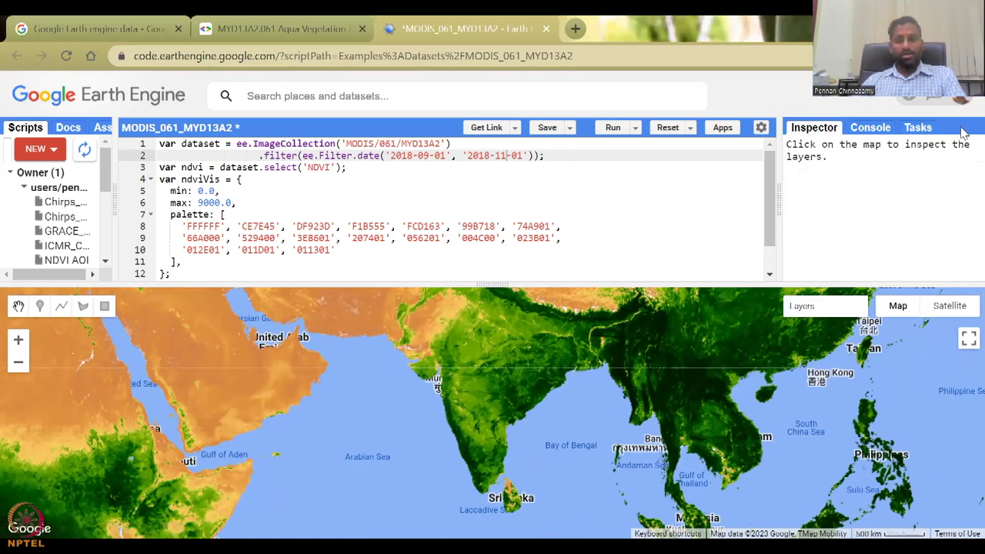
{"action": "left_click", "coordinate": [870, 128]}
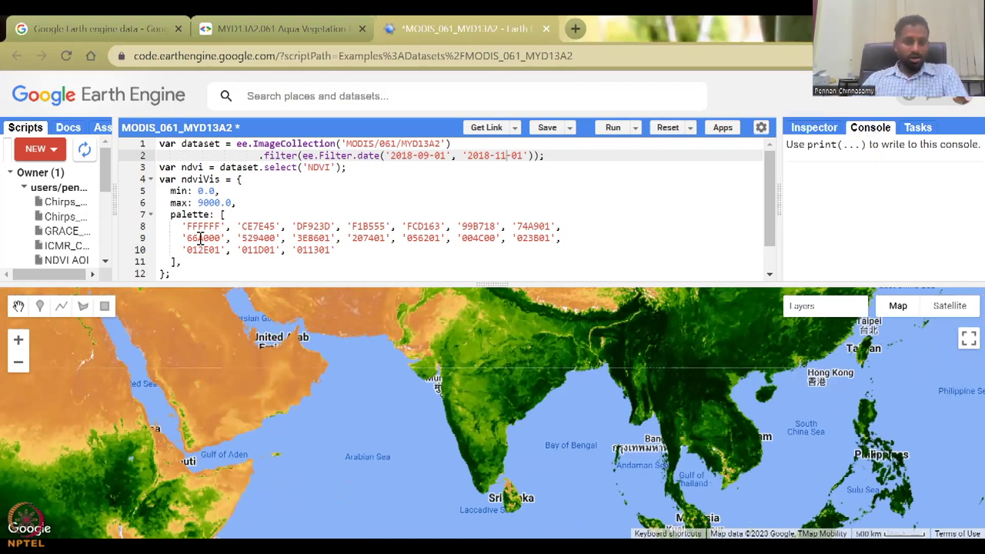
{"action": "left_click_drag", "start_coordinate": [111, 216], "coordinate": [176, 222]}
{"action": "scroll", "coordinate": [100, 262], "scroll_direction": "down", "scroll_amount": 2}
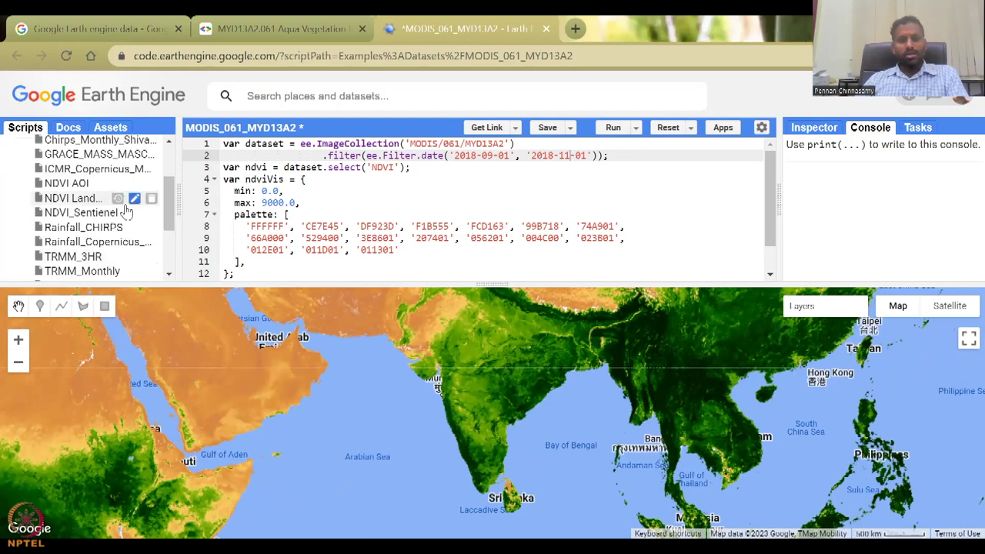
Step: Open NDVI_Sentienel, discarding the unsaved MODIS edits, and show the Assets list
{"action": "left_click", "coordinate": [89, 216]}
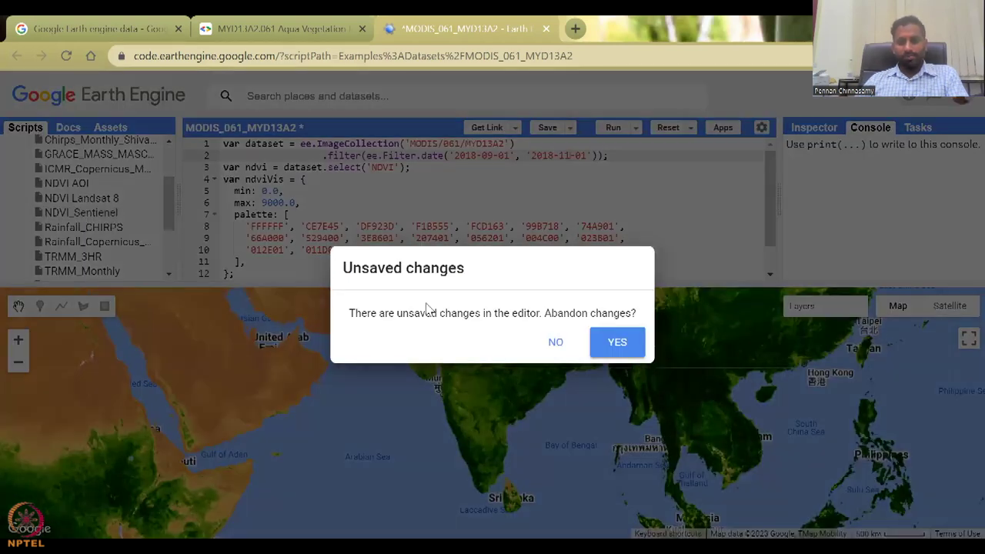
{"action": "left_click", "coordinate": [618, 343]}
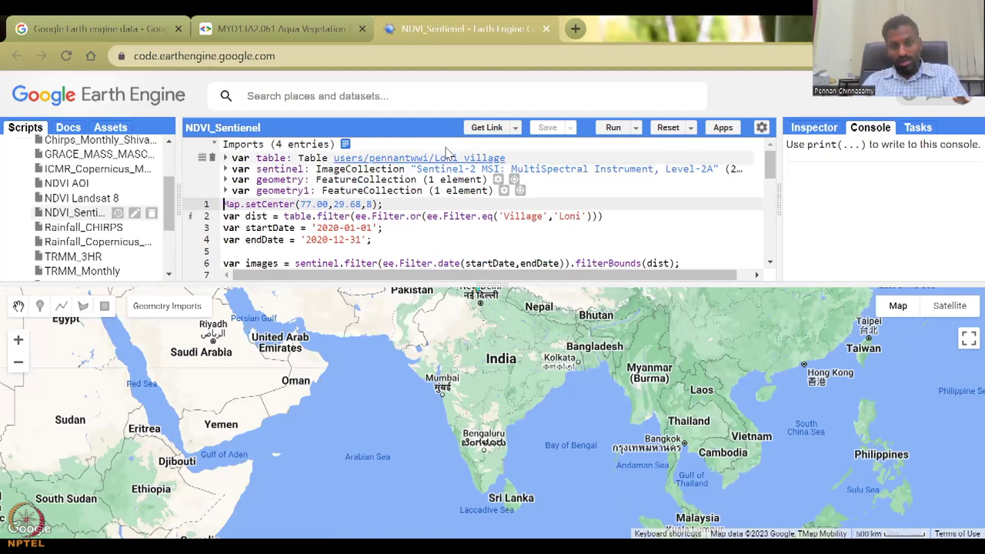
{"action": "left_click", "coordinate": [114, 127]}
{"action": "scroll", "coordinate": [107, 212], "scroll_direction": "down", "scroll_amount": 3}
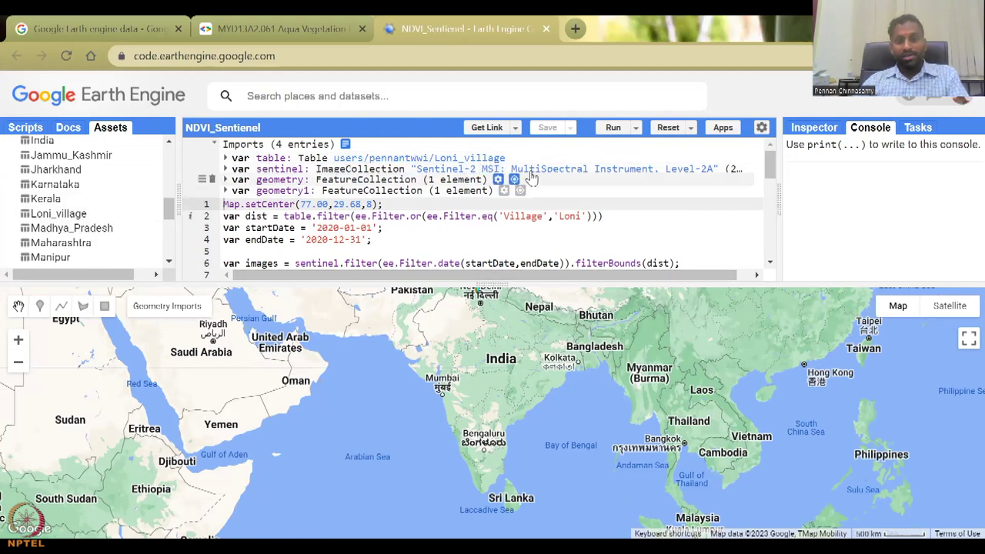
Step: Read the Harmonized Sentinel-2 surface reflectance description, then show its Bands table
{"action": "left_click", "coordinate": [539, 169]}
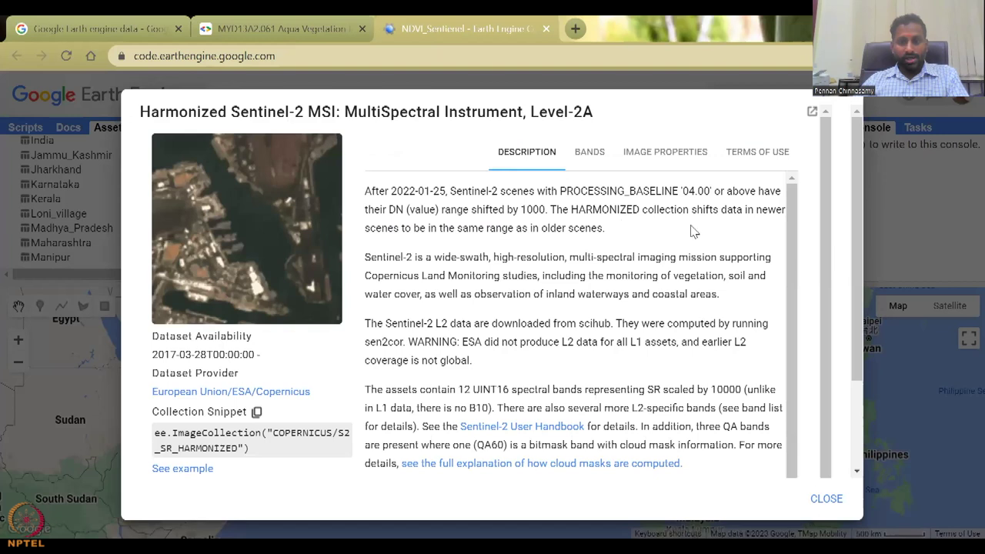
{"action": "scroll", "coordinate": [697, 231], "scroll_direction": "down", "scroll_amount": 1}
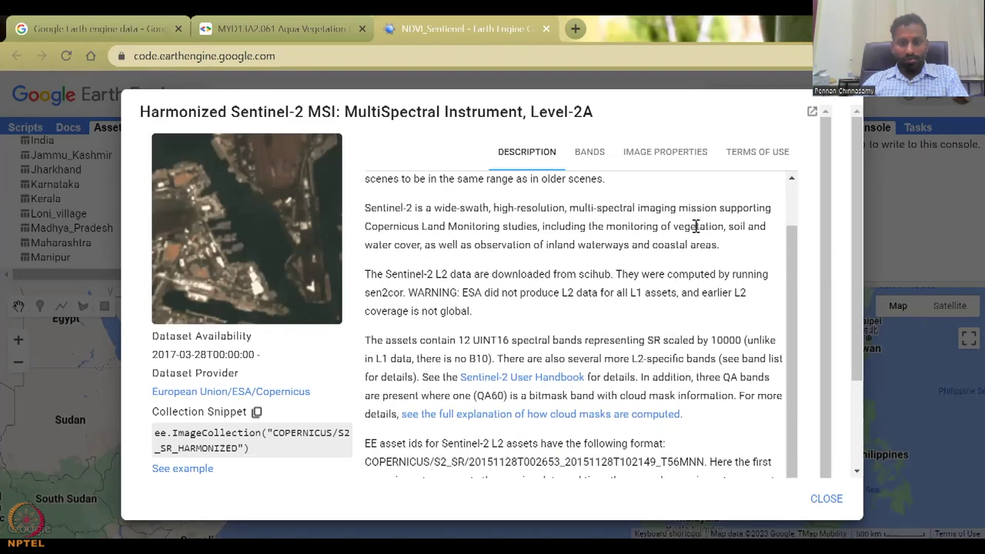
{"action": "scroll", "coordinate": [696, 226], "scroll_direction": "down", "scroll_amount": 1}
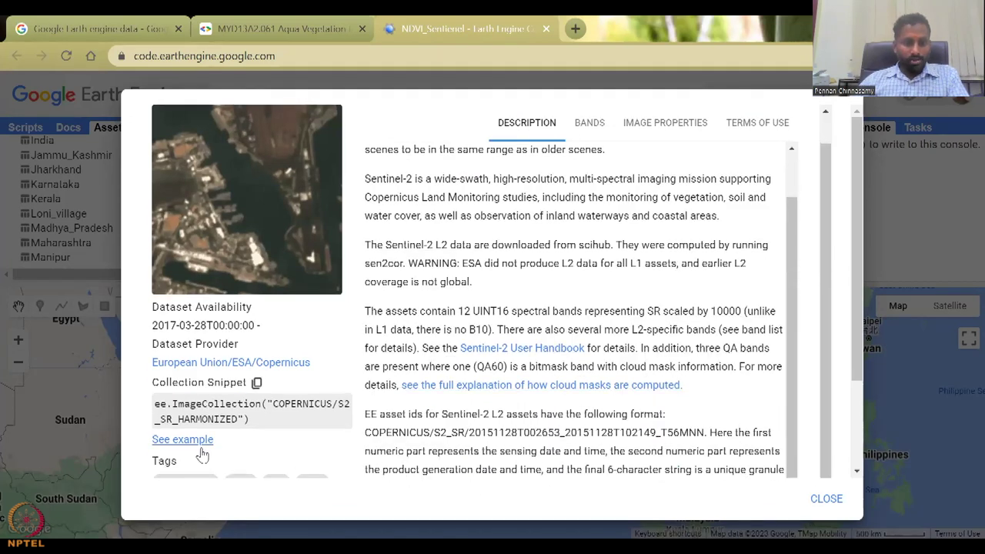
{"action": "scroll", "coordinate": [612, 183], "scroll_direction": "up", "scroll_amount": 1}
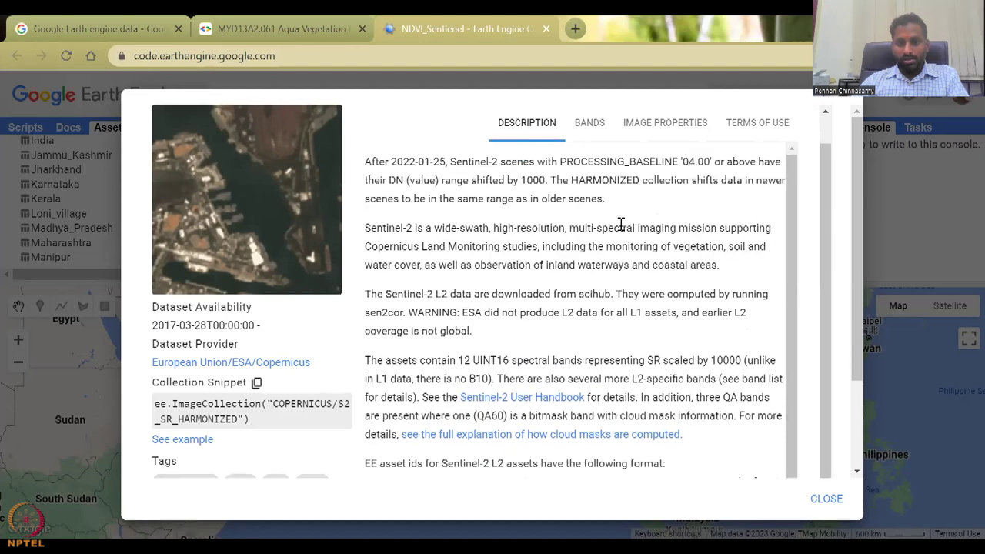
{"action": "scroll", "coordinate": [454, 372], "scroll_direction": "down", "scroll_amount": 3}
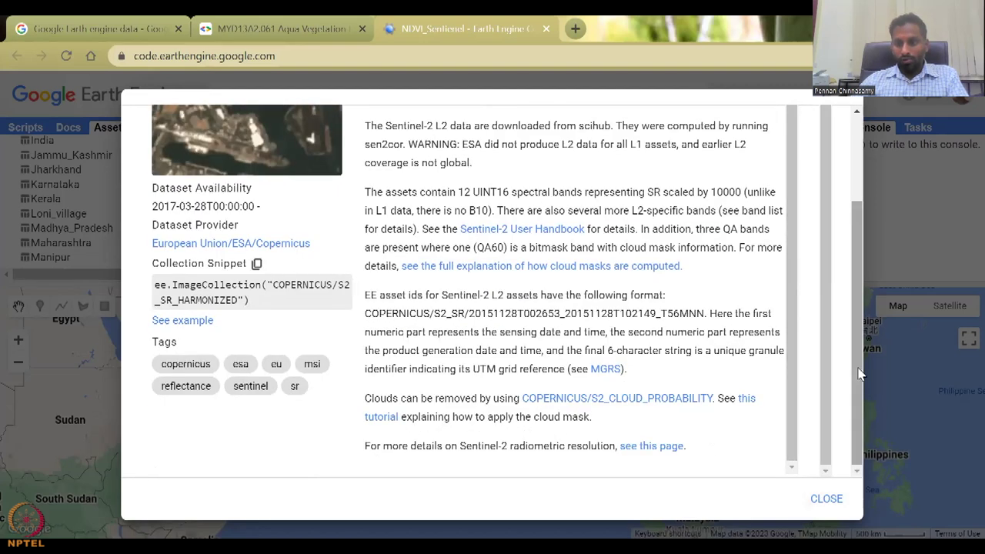
{"action": "scroll", "coordinate": [858, 363], "scroll_direction": "up", "scroll_amount": 3}
{"action": "scroll", "coordinate": [666, 150], "scroll_direction": "up", "scroll_amount": 1}
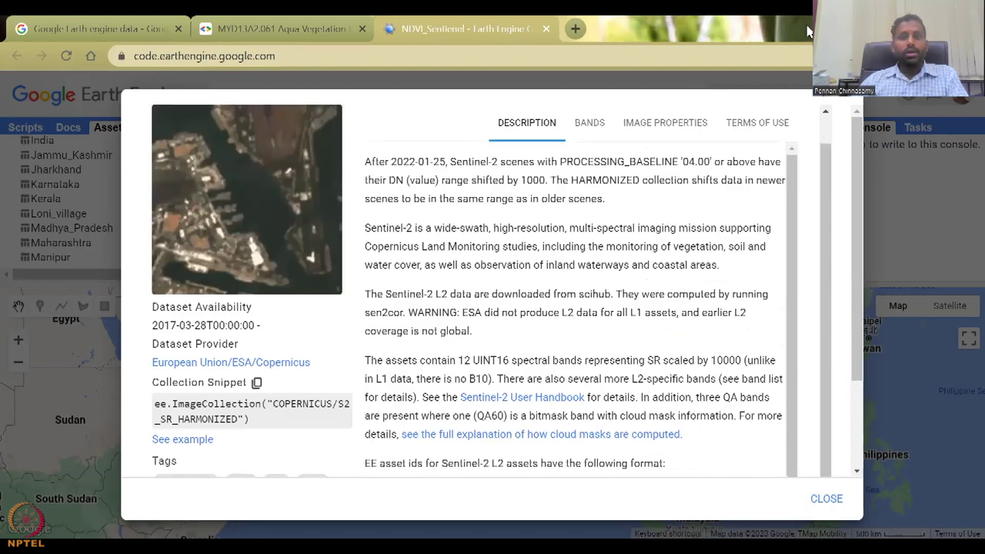
{"action": "left_click", "coordinate": [587, 125]}
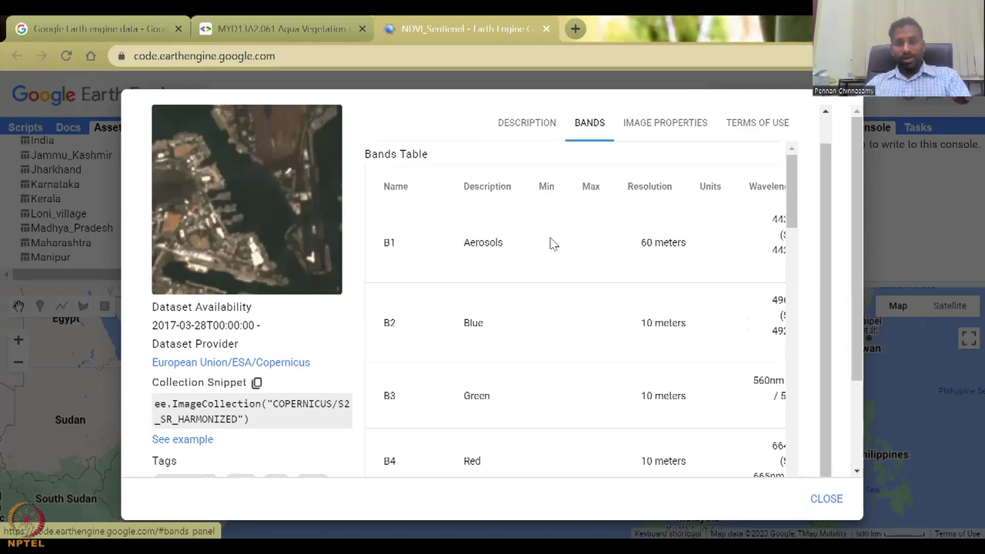
Step: Scroll through the Sentinel-2 Bands table to review B4 Red, B8 NIR, QA60 and SCL
{"action": "scroll", "coordinate": [493, 269], "scroll_direction": "down", "scroll_amount": 1}
{"action": "scroll", "coordinate": [483, 385], "scroll_direction": "down", "scroll_amount": 1}
{"action": "scroll", "coordinate": [486, 396], "scroll_direction": "down", "scroll_amount": 4}
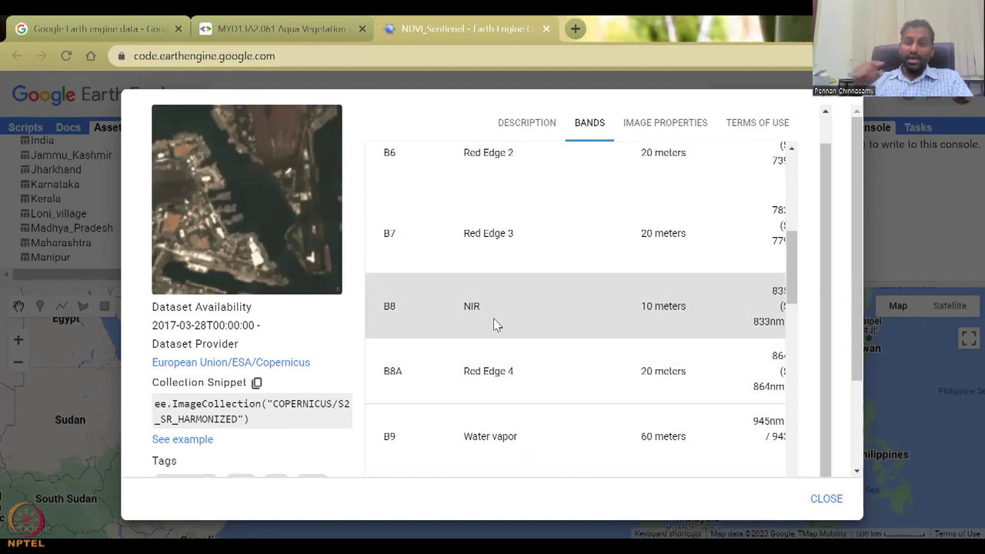
{"action": "scroll", "coordinate": [496, 324], "scroll_direction": "up", "scroll_amount": 3}
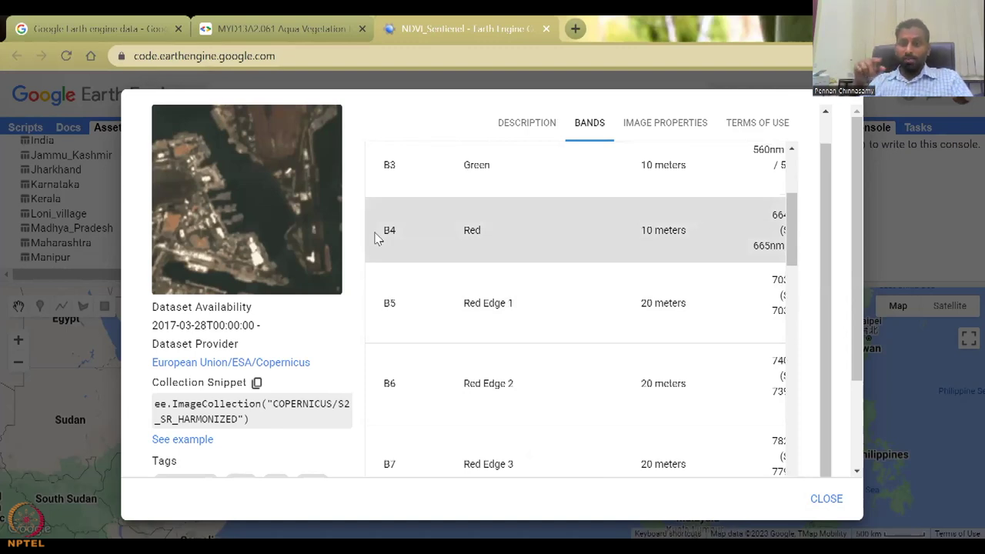
{"action": "scroll", "coordinate": [457, 324], "scroll_direction": "down", "scroll_amount": 3}
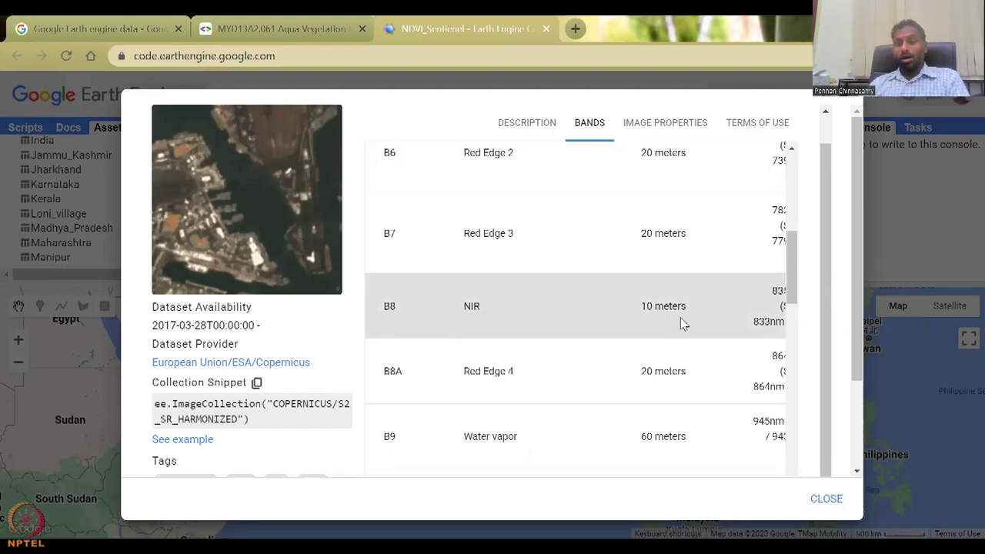
{"action": "scroll", "coordinate": [671, 319], "scroll_direction": "up", "scroll_amount": 3}
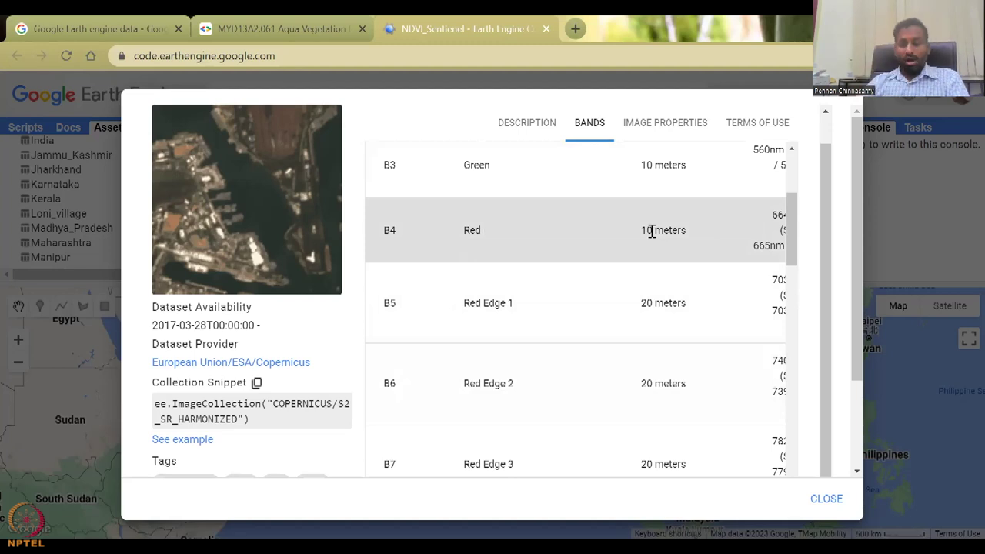
{"action": "scroll", "coordinate": [651, 230], "scroll_direction": "down", "scroll_amount": 10}
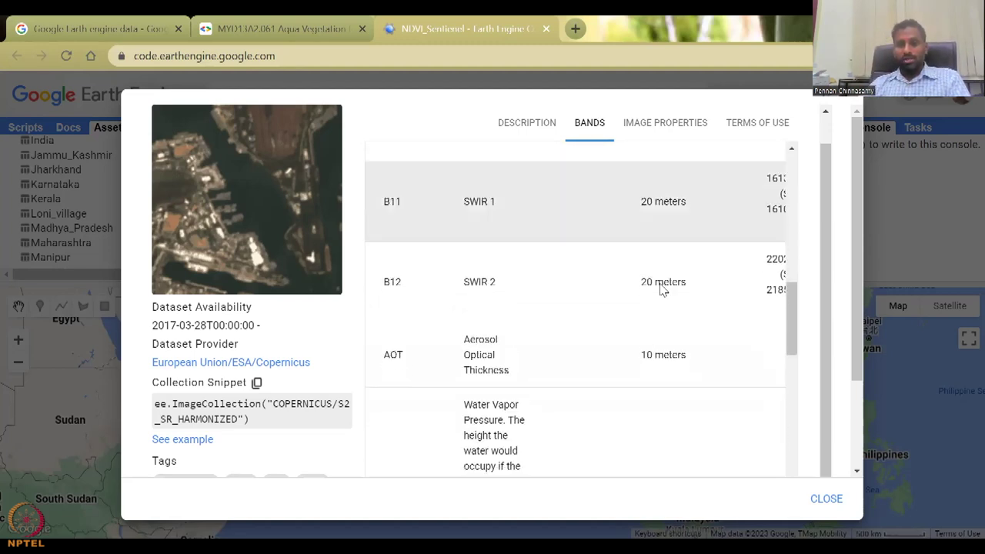
{"action": "scroll", "coordinate": [650, 309], "scroll_direction": "down", "scroll_amount": 6}
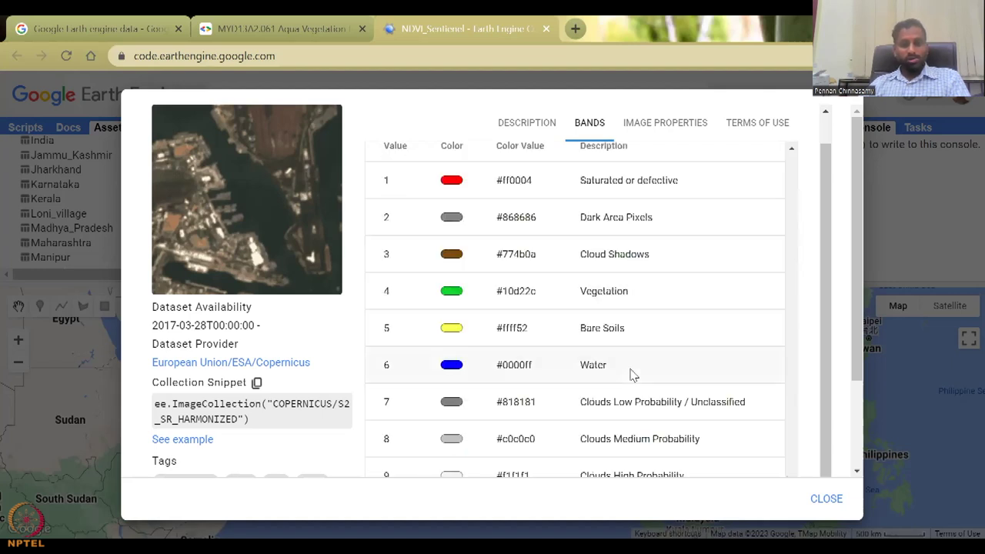
{"action": "scroll", "coordinate": [630, 373], "scroll_direction": "up", "scroll_amount": 3}
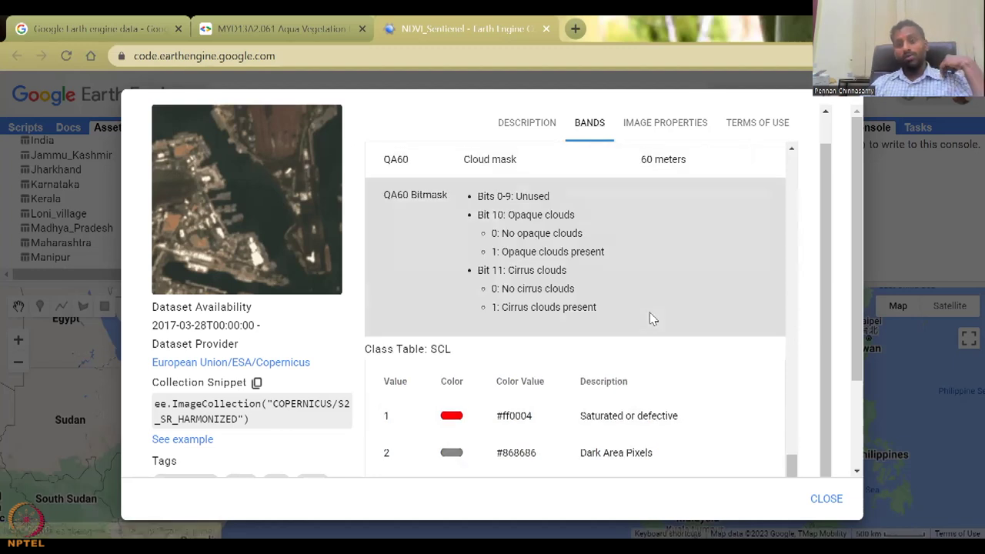
{"action": "scroll", "coordinate": [651, 316], "scroll_direction": "up", "scroll_amount": 4}
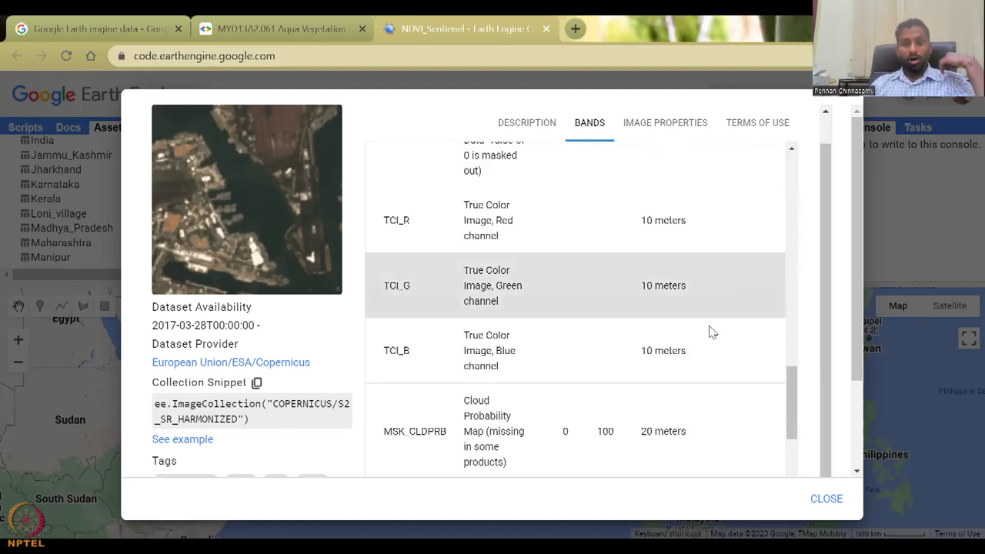
{"action": "scroll", "coordinate": [710, 332], "scroll_direction": "down", "scroll_amount": 6}
{"action": "scroll", "coordinate": [493, 343], "scroll_direction": "up", "scroll_amount": 6}
{"action": "scroll", "coordinate": [435, 430], "scroll_direction": "up", "scroll_amount": 8}
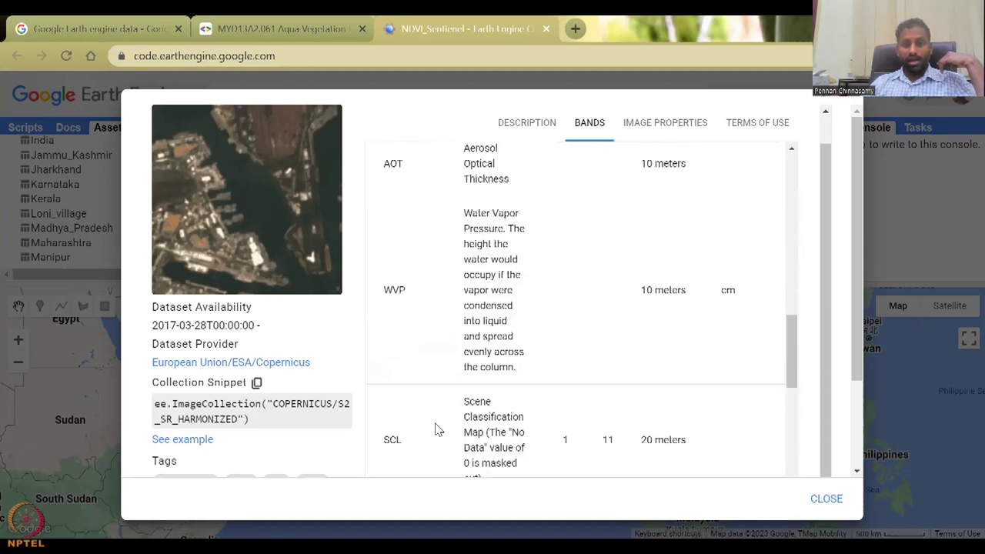
{"action": "scroll", "coordinate": [435, 413], "scroll_direction": "up", "scroll_amount": 6}
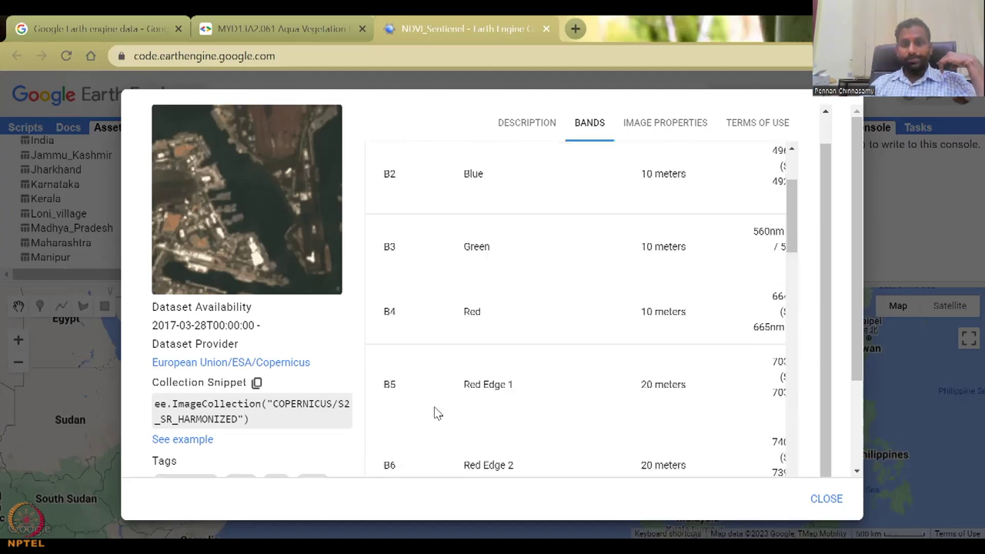
Step: View the image properties and terms of use, then select the COPERNICUS/S2_SR_HARMONIZED collection ID
{"action": "left_click", "coordinate": [687, 132]}
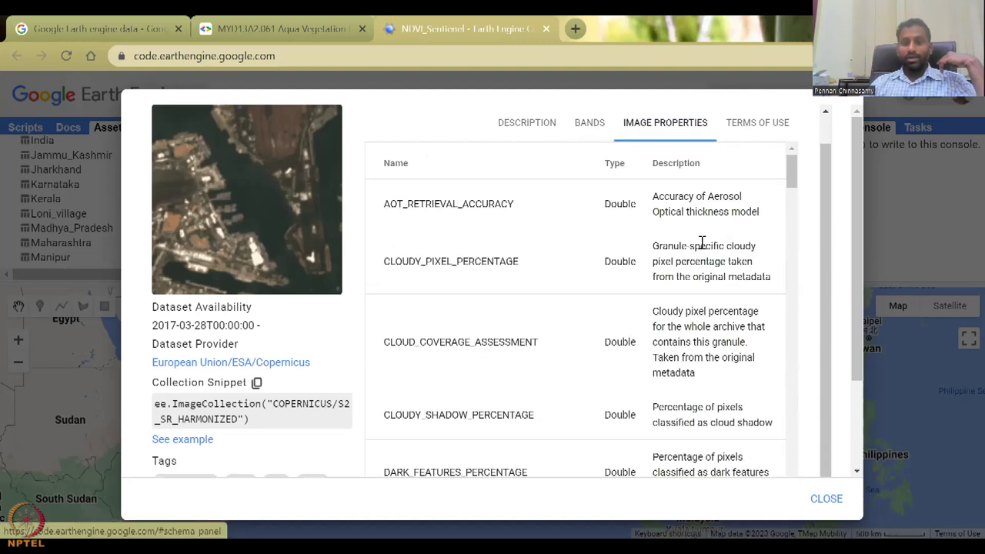
{"action": "scroll", "coordinate": [514, 390], "scroll_direction": "down", "scroll_amount": 3}
{"action": "scroll", "coordinate": [515, 391], "scroll_direction": "down", "scroll_amount": 5}
{"action": "left_click", "coordinate": [765, 129]}
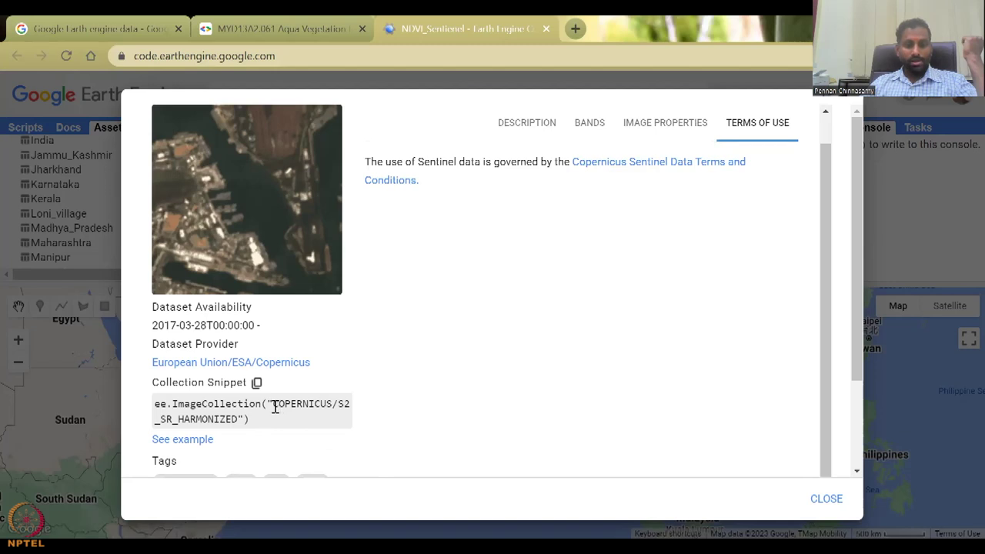
{"action": "left_click_drag", "start_coordinate": [271, 412], "coordinate": [238, 417]}
{"action": "key", "text": "ctrl+c"}
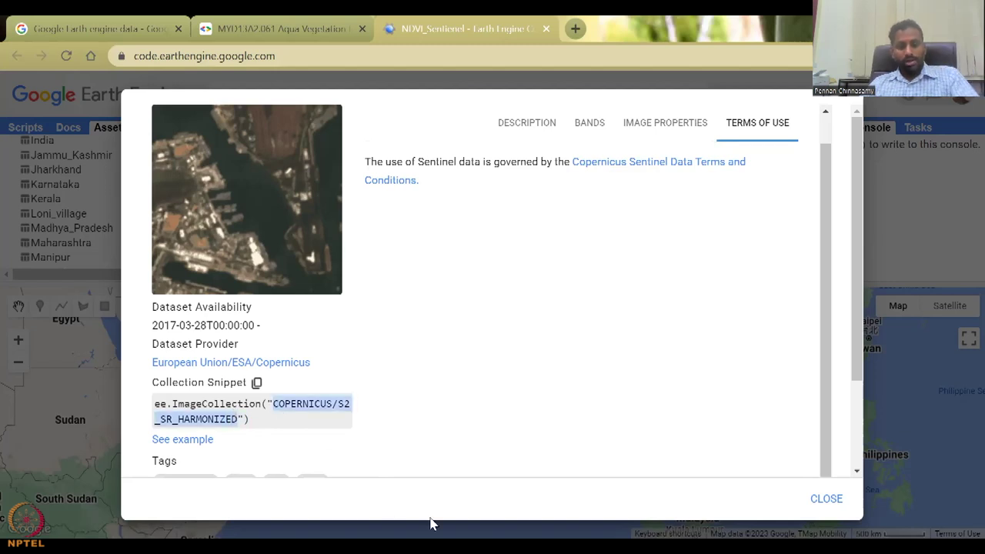
Step: Return to the MYD13A2 Data Catalog page
{"action": "left_click", "coordinate": [316, 34]}
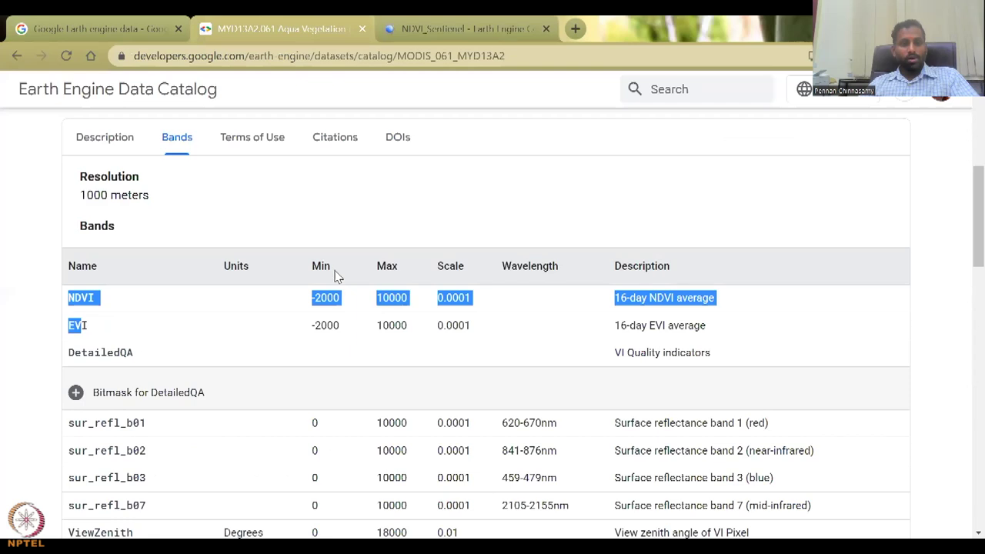
{"action": "scroll", "coordinate": [338, 277], "scroll_direction": "up", "scroll_amount": 2}
{"action": "left_click", "coordinate": [130, 27]}
{"action": "left_click", "coordinate": [314, 31]}
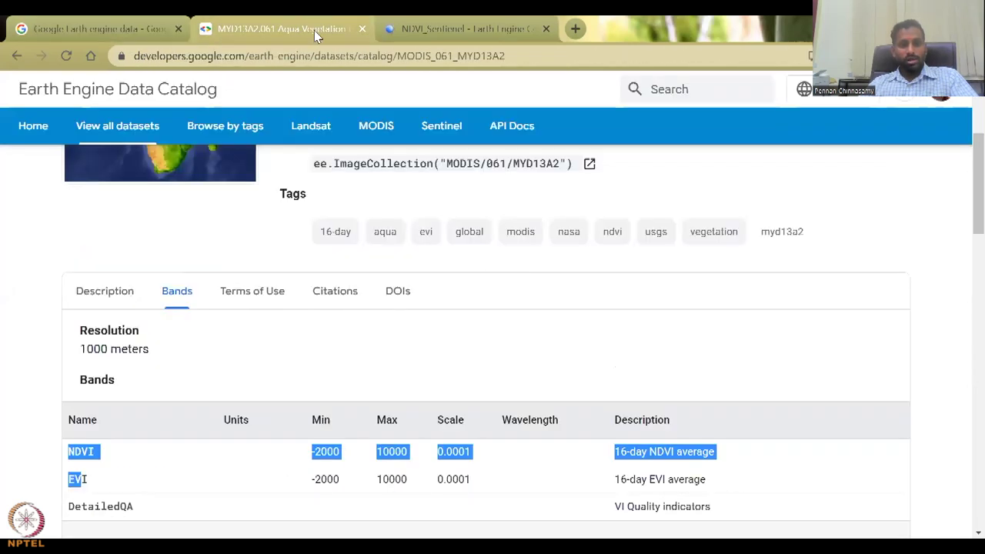
{"action": "scroll", "coordinate": [129, 165], "scroll_direction": "up", "scroll_amount": 3}
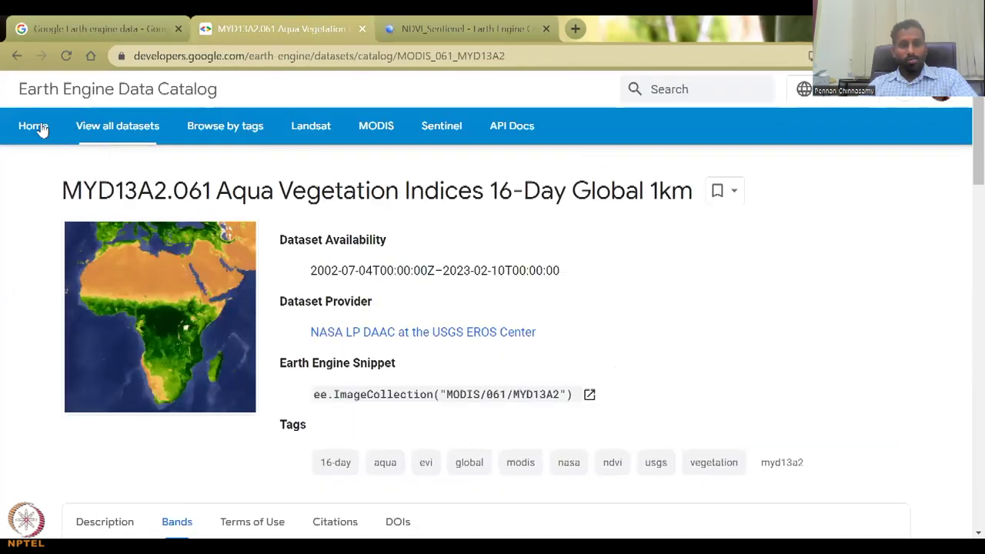
Step: Search the catalog for COPERNICUS/S2_SR_HARMONIZED and open the Harmonized Sentinel-2 Level-2A result
{"action": "left_click", "coordinate": [41, 126]}
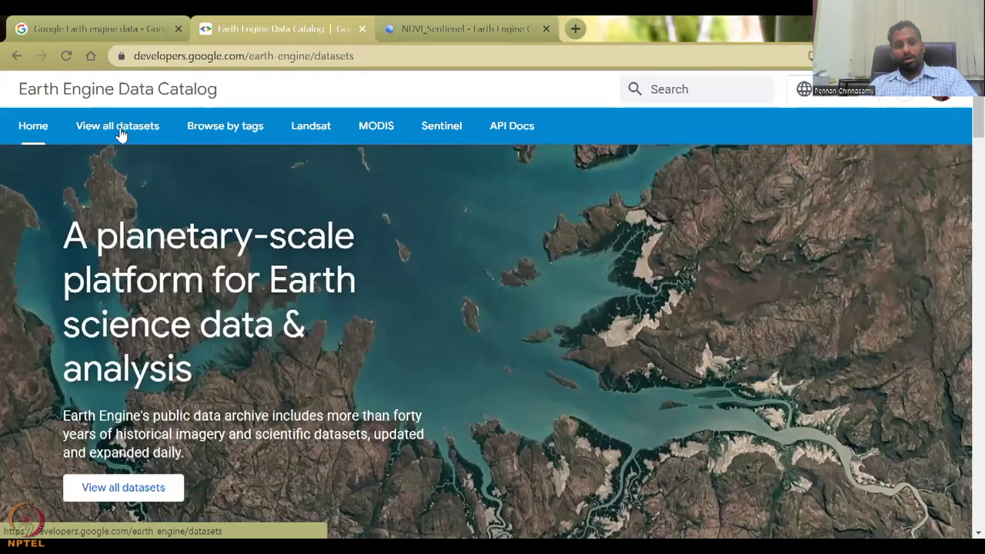
{"action": "left_click", "coordinate": [697, 90]}
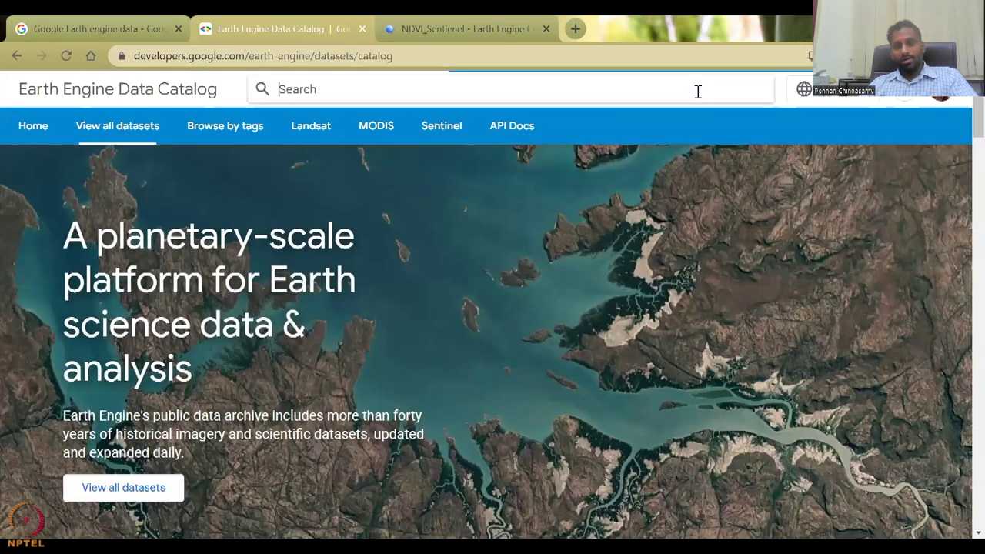
{"action": "key", "text": "ctrl+v"}
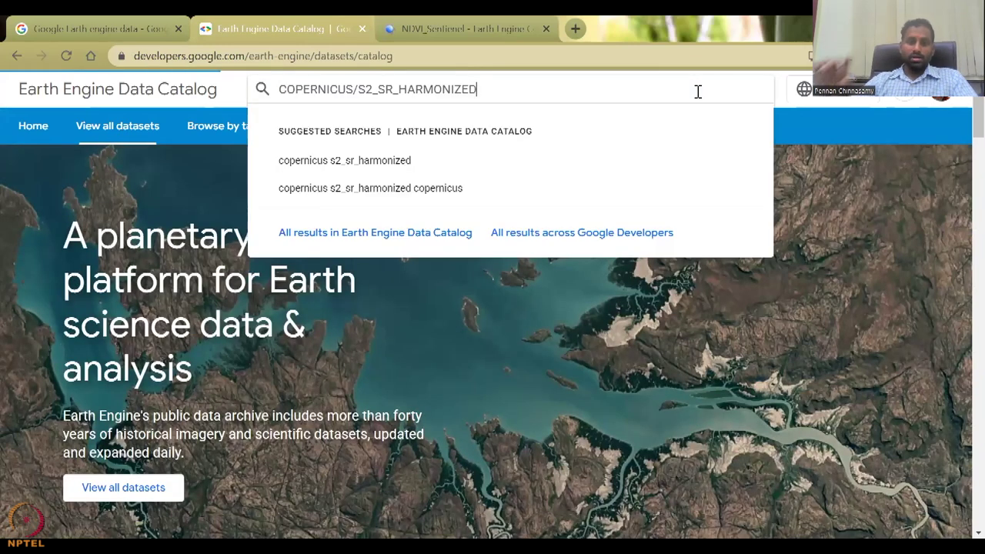
{"action": "key", "text": "Return"}
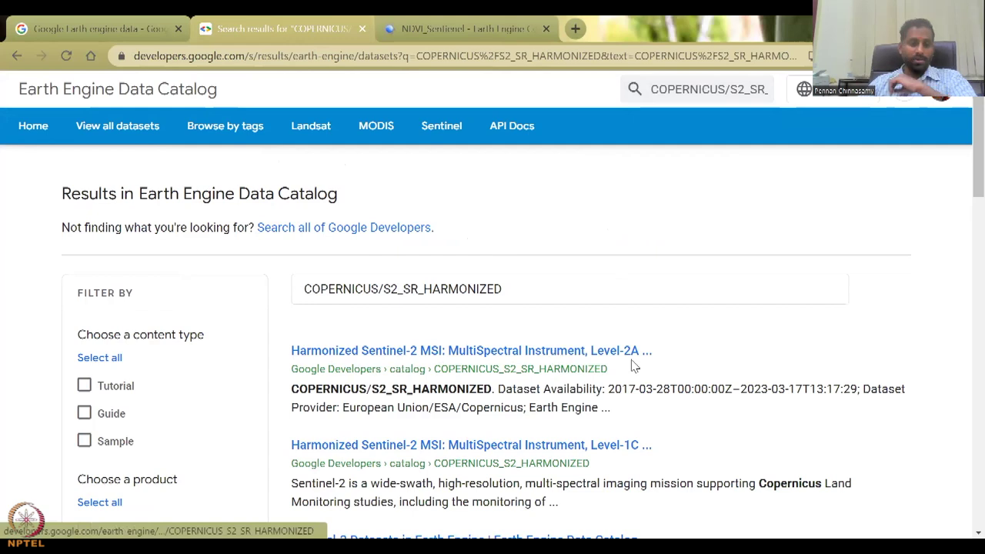
{"action": "left_click", "coordinate": [612, 352]}
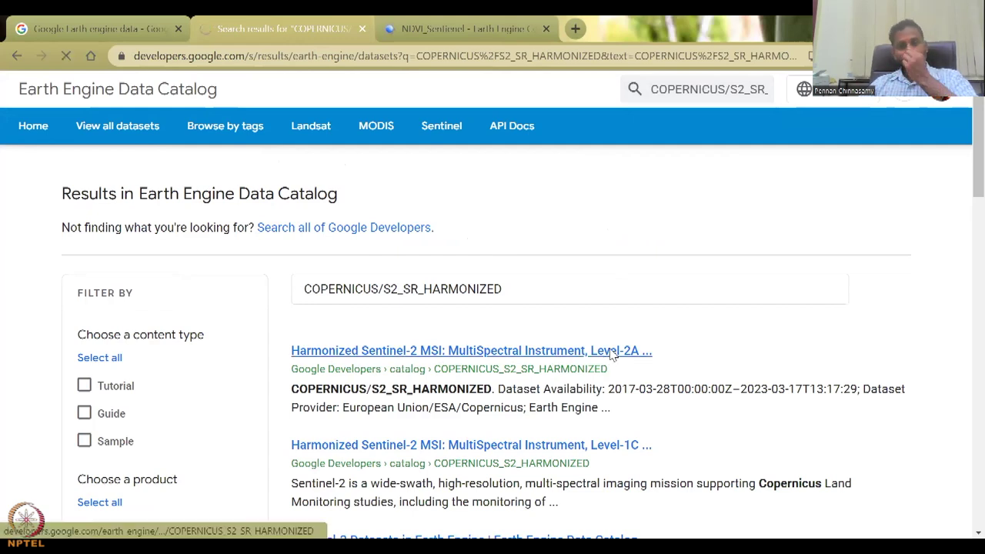
Step: Close the dataset details in the script and go back to the Harmonized Sentinel-2 catalog page
{"action": "left_click", "coordinate": [412, 36]}
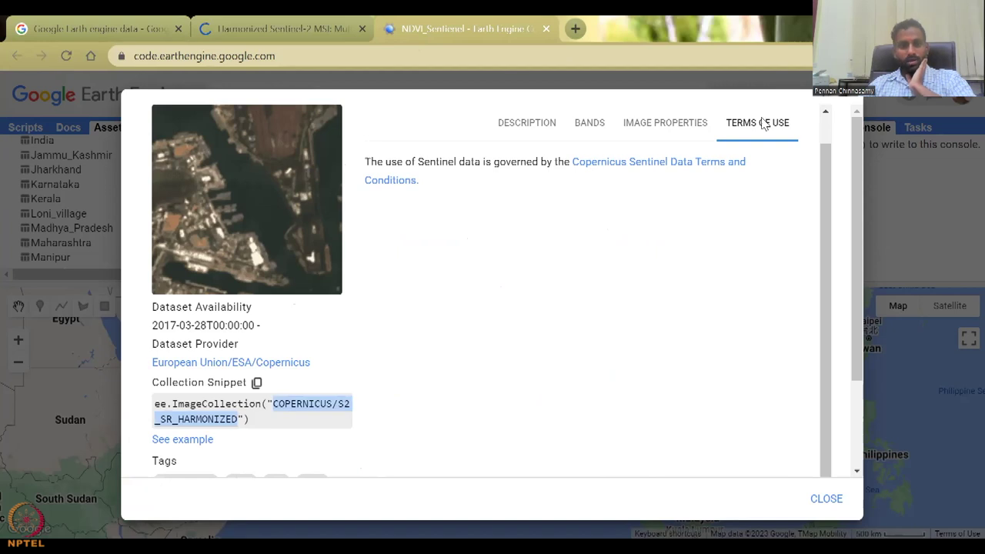
{"action": "left_click", "coordinate": [34, 139]}
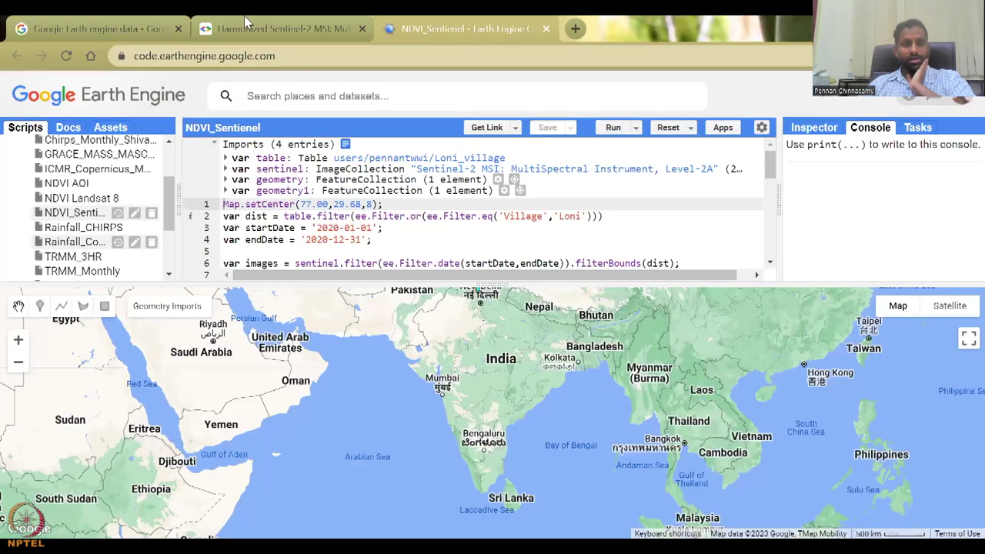
{"action": "left_click", "coordinate": [279, 29]}
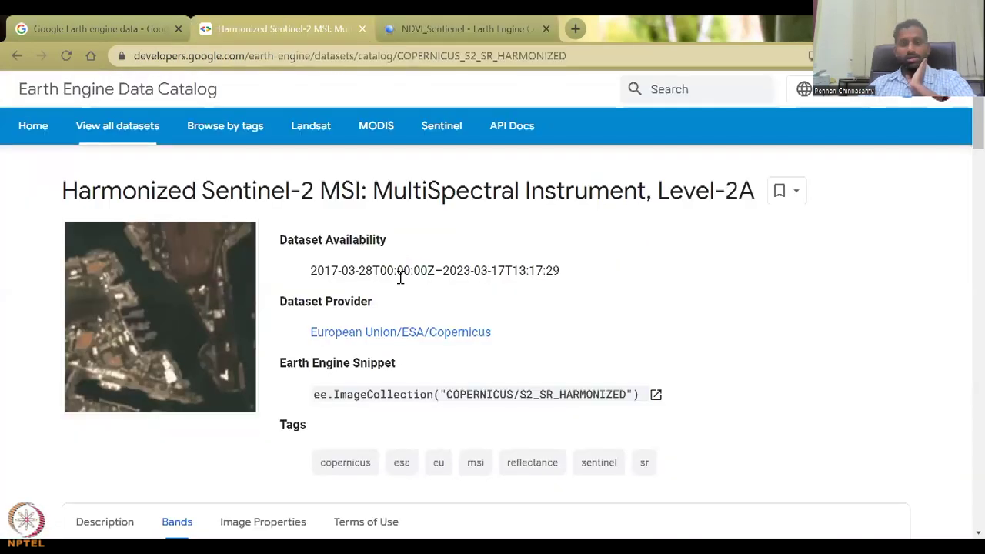
{"action": "left_click", "coordinate": [93, 29]}
{"action": "left_click", "coordinate": [346, 28]}
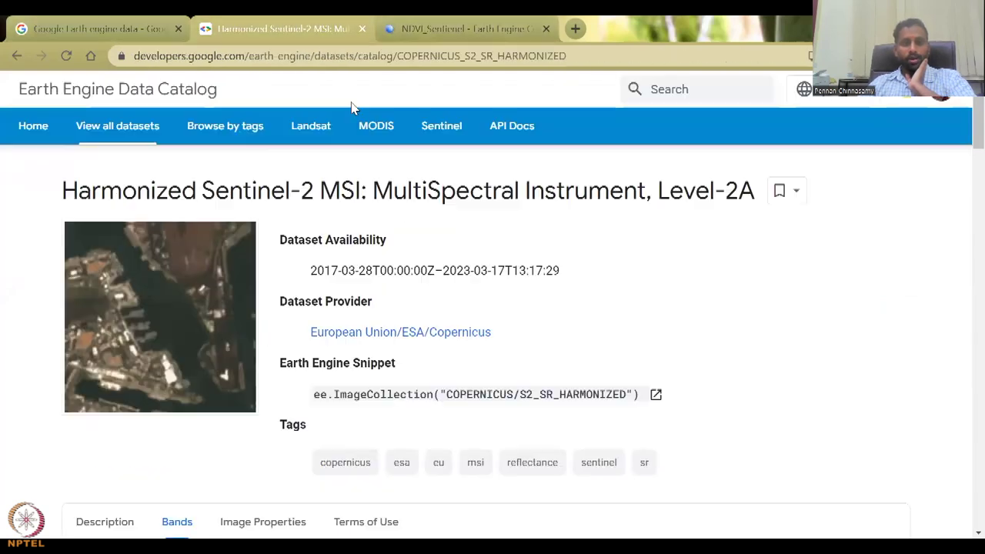
{"action": "left_click", "coordinate": [462, 28]}
{"action": "left_click", "coordinate": [332, 31]}
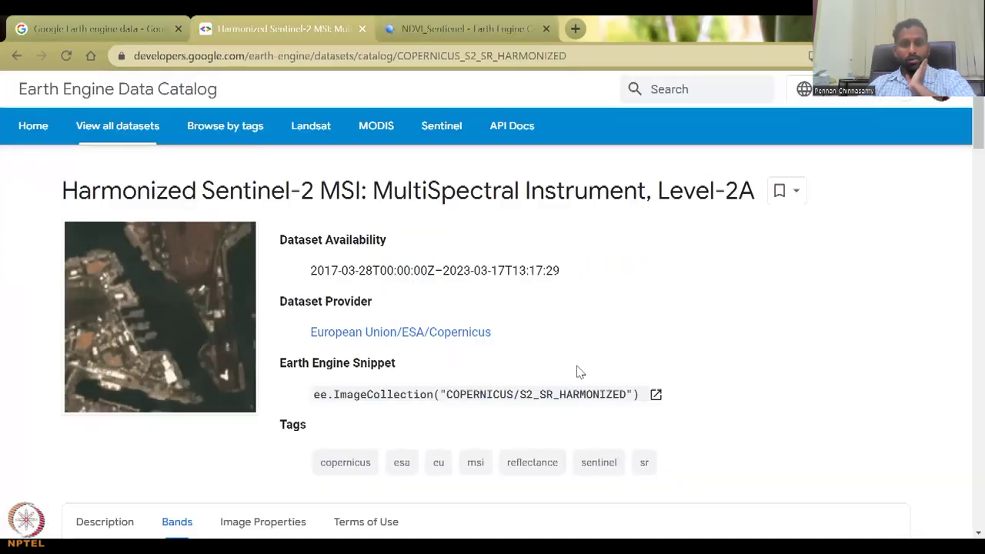
Step: Select the collection ID in the catalog's code snippet
{"action": "scroll", "coordinate": [610, 347], "scroll_direction": "down", "scroll_amount": 1}
{"action": "scroll", "coordinate": [400, 297], "scroll_direction": "down", "scroll_amount": 3}
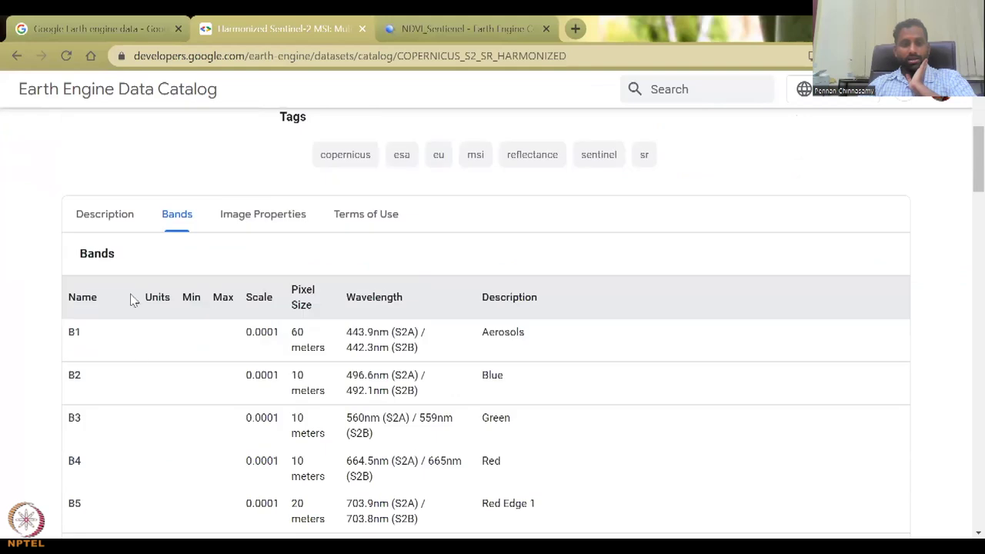
{"action": "scroll", "coordinate": [270, 327], "scroll_direction": "up", "scroll_amount": 2}
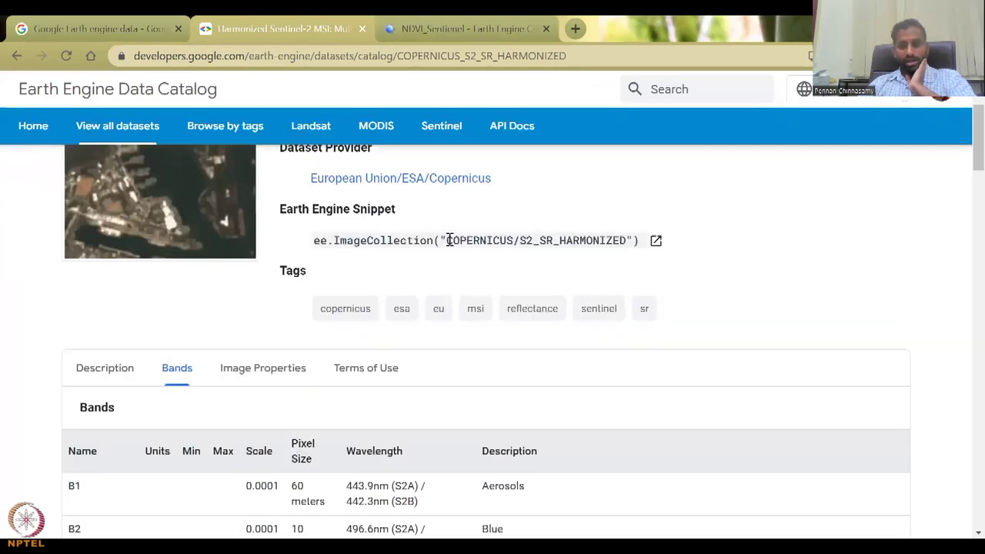
{"action": "left_click_drag", "start_coordinate": [448, 240], "coordinate": [622, 240]}
Step: In the NDVI_Sentinel script, open the sentinel import's Sentinel-2 MSI catalog page
{"action": "left_click", "coordinate": [471, 28]}
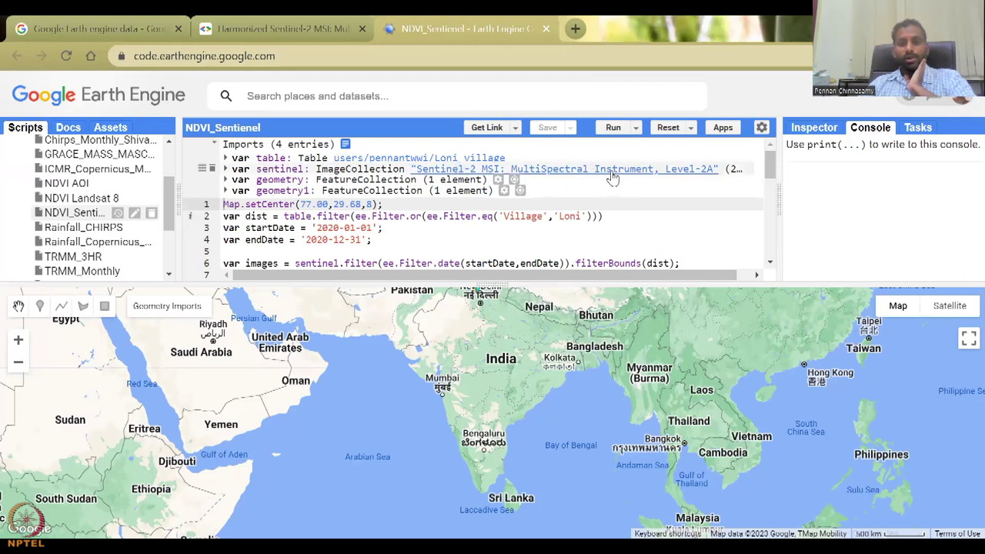
{"action": "left_click_drag", "start_coordinate": [686, 274], "coordinate": [745, 277]}
{"action": "scroll", "coordinate": [664, 253], "scroll_direction": "left", "scroll_amount": 2}
{"action": "scroll", "coordinate": [664, 238], "scroll_direction": "down", "scroll_amount": 2}
{"action": "scroll", "coordinate": [666, 258], "scroll_direction": "up", "scroll_amount": 2}
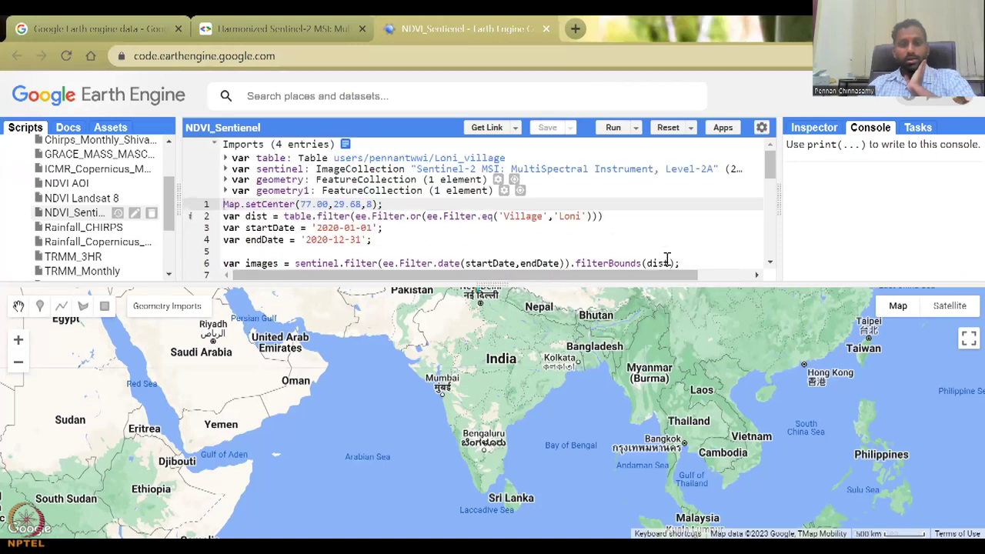
{"action": "left_click", "coordinate": [439, 174]}
Step: Check the B8 and B4 scale values in the Bands table, then view the image properties
{"action": "scroll", "coordinate": [549, 236], "scroll_direction": "down", "scroll_amount": 3}
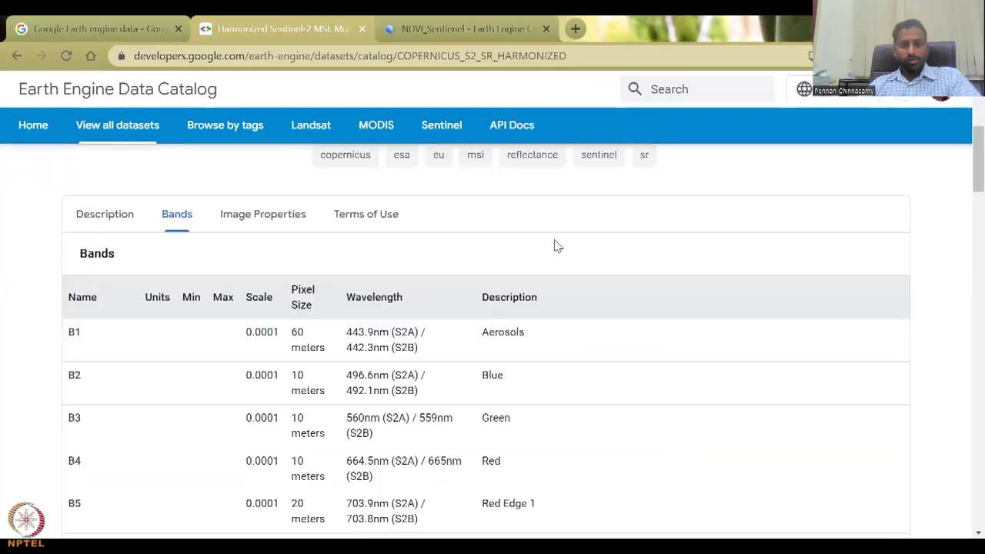
{"action": "scroll", "coordinate": [410, 375], "scroll_direction": "down", "scroll_amount": 2}
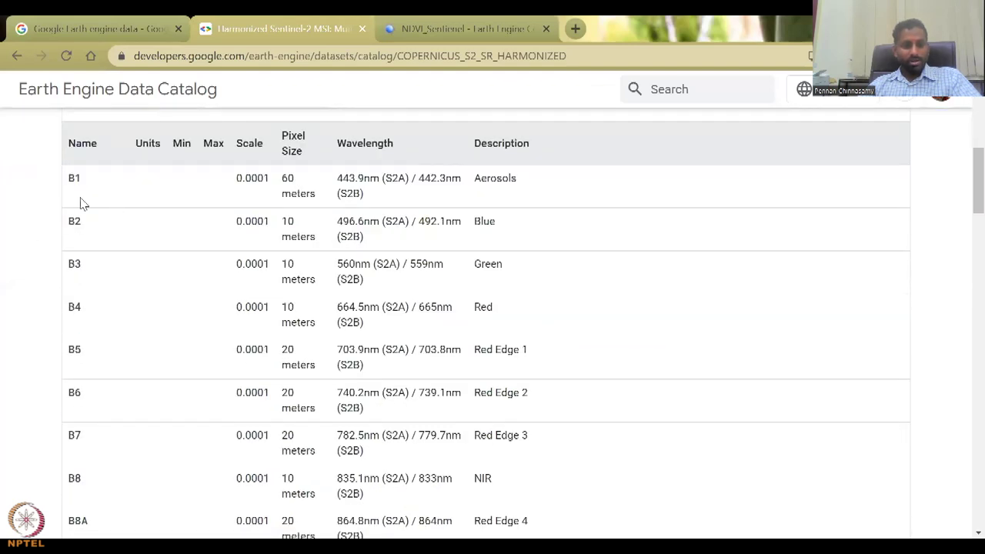
{"action": "scroll", "coordinate": [93, 338], "scroll_direction": "down", "scroll_amount": 2}
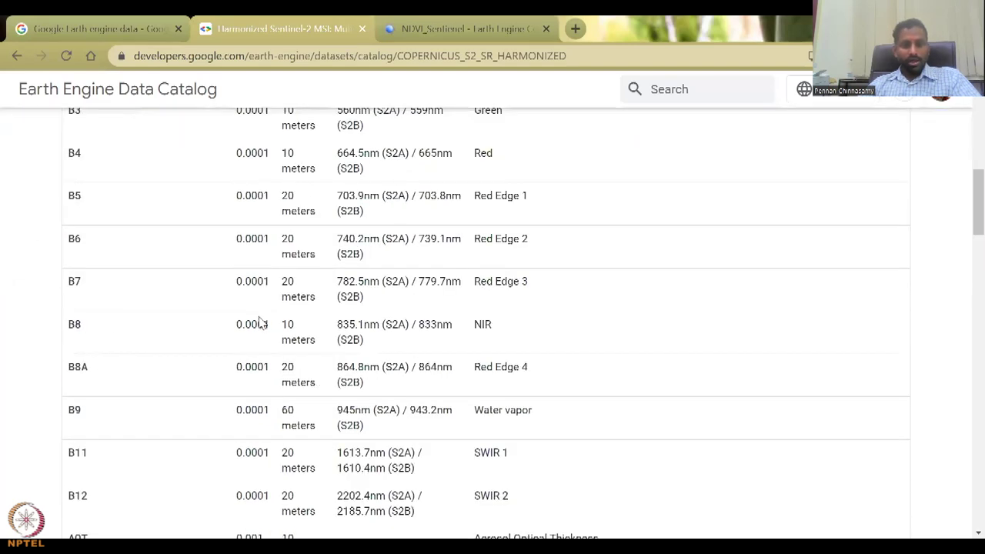
{"action": "double_click", "coordinate": [223, 329]}
{"action": "scroll", "coordinate": [227, 374], "scroll_direction": "down", "scroll_amount": 2}
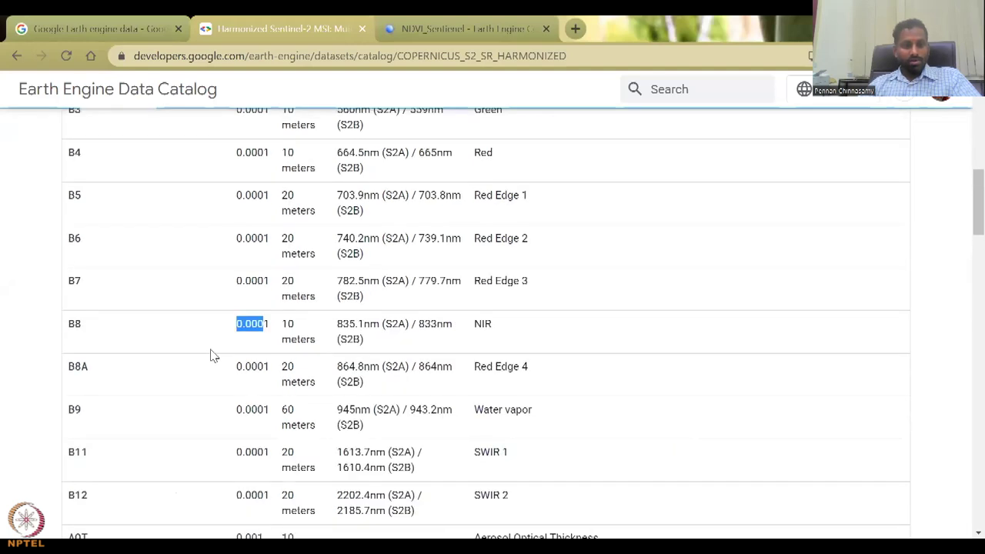
{"action": "scroll", "coordinate": [213, 371], "scroll_direction": "up", "scroll_amount": 2}
{"action": "double_click", "coordinate": [254, 154]}
{"action": "scroll", "coordinate": [338, 233], "scroll_direction": "up", "scroll_amount": 1}
{"action": "scroll", "coordinate": [340, 233], "scroll_direction": "up", "scroll_amount": 5}
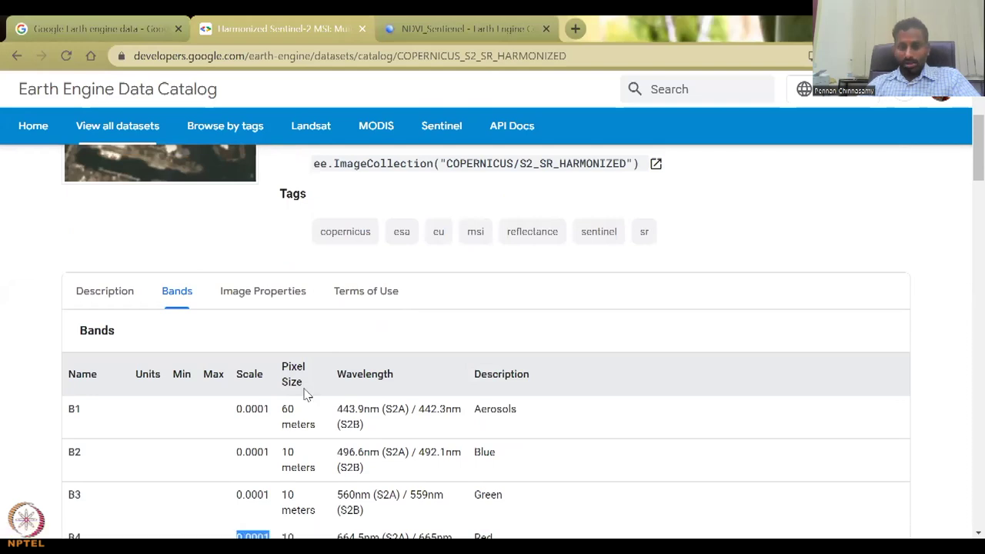
{"action": "left_click", "coordinate": [258, 292]}
{"action": "scroll", "coordinate": [231, 370], "scroll_direction": "down", "scroll_amount": 3}
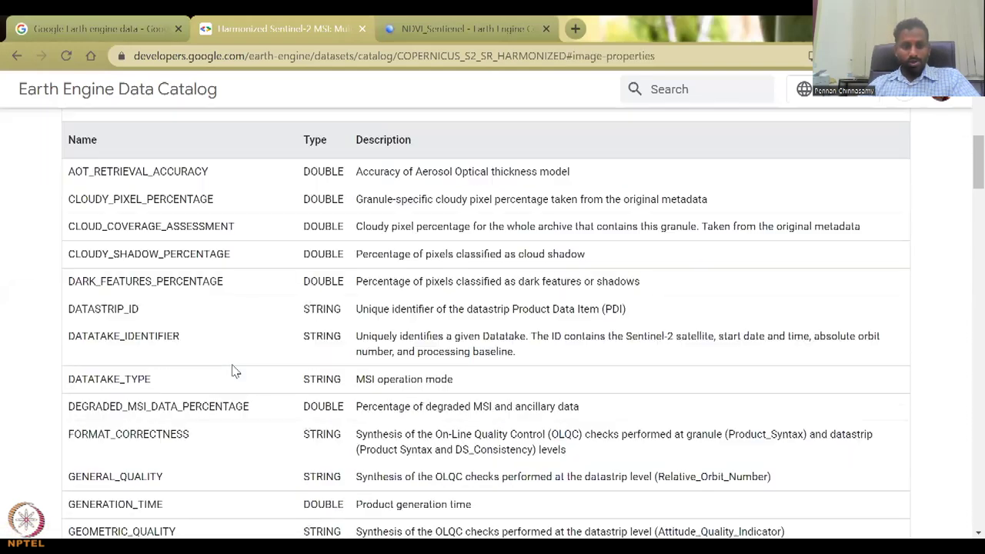
{"action": "scroll", "coordinate": [145, 307], "scroll_direction": "up", "scroll_amount": 3}
Step: Read the description and highlight COPERNICUS/S2_SR_HARMONIZED in the sample code
{"action": "key", "text": "alt+Left"}
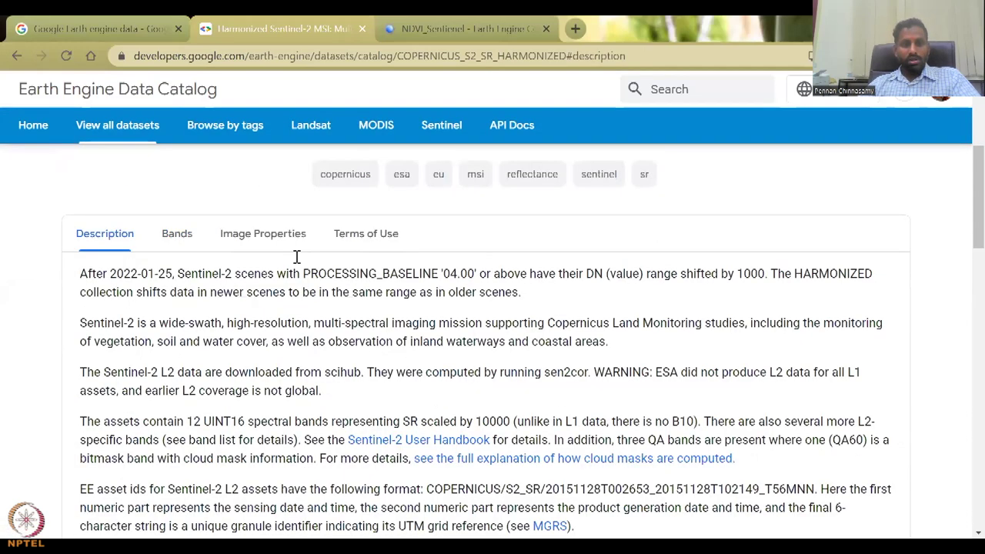
{"action": "scroll", "coordinate": [457, 190], "scroll_direction": "down", "scroll_amount": 1}
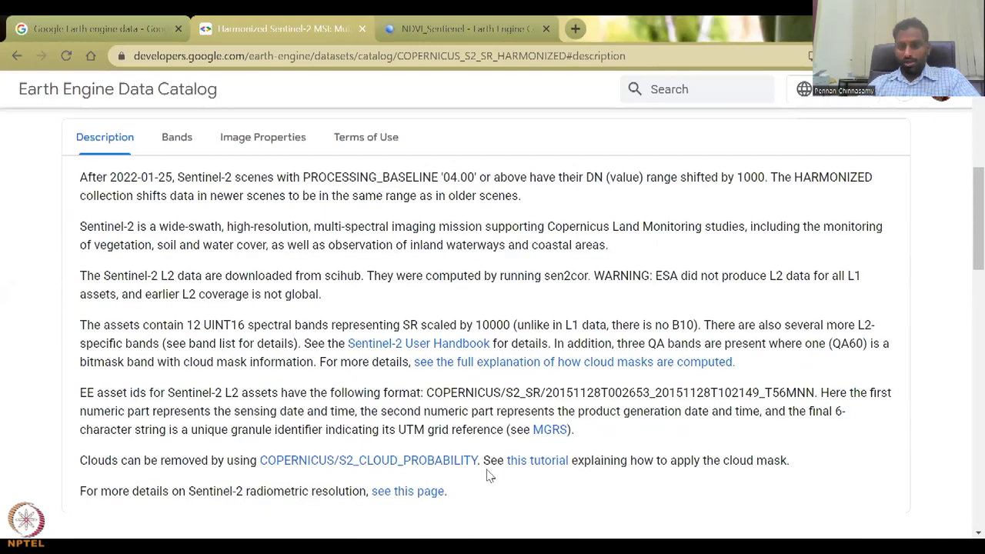
{"action": "scroll", "coordinate": [490, 474], "scroll_direction": "down", "scroll_amount": 1}
{"action": "scroll", "coordinate": [490, 477], "scroll_direction": "down", "scroll_amount": 5}
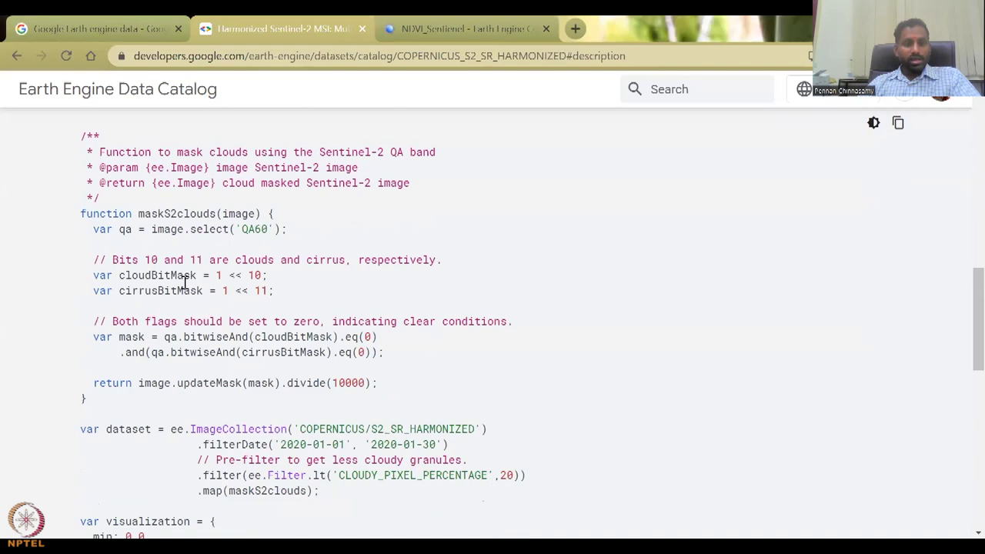
{"action": "scroll", "coordinate": [367, 352], "scroll_direction": "up", "scroll_amount": 2}
{"action": "scroll", "coordinate": [208, 311], "scroll_direction": "down", "scroll_amount": 3}
{"action": "scroll", "coordinate": [215, 322], "scroll_direction": "down", "scroll_amount": 2}
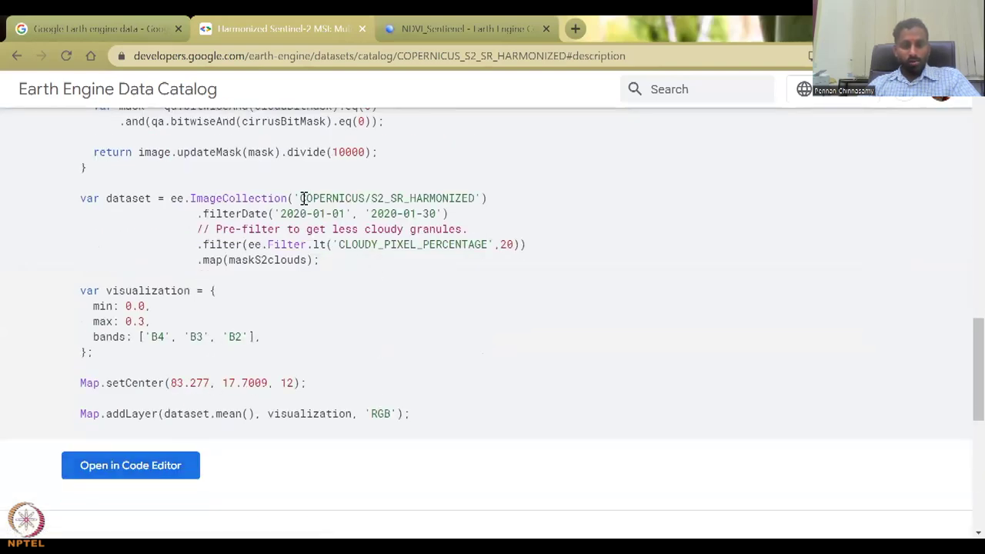
{"action": "left_click_drag", "start_coordinate": [301, 199], "coordinate": [483, 198]}
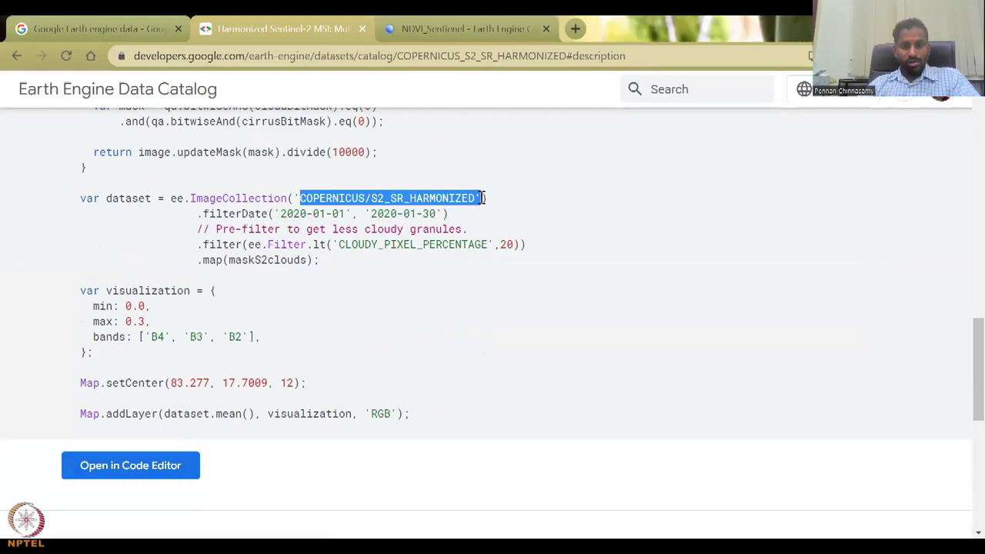
{"action": "left_click", "coordinate": [466, 28]}
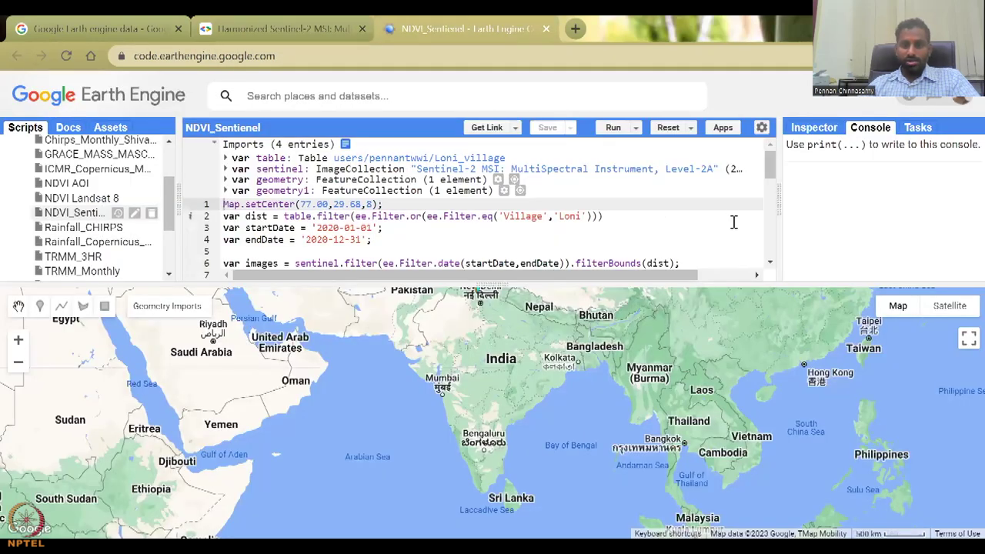
Step: Expand the sentinel import and widen the code editor by dragging the console splitter right
{"action": "left_click", "coordinate": [745, 170]}
{"action": "left_click_drag", "start_coordinate": [778, 195], "coordinate": [917, 209]}
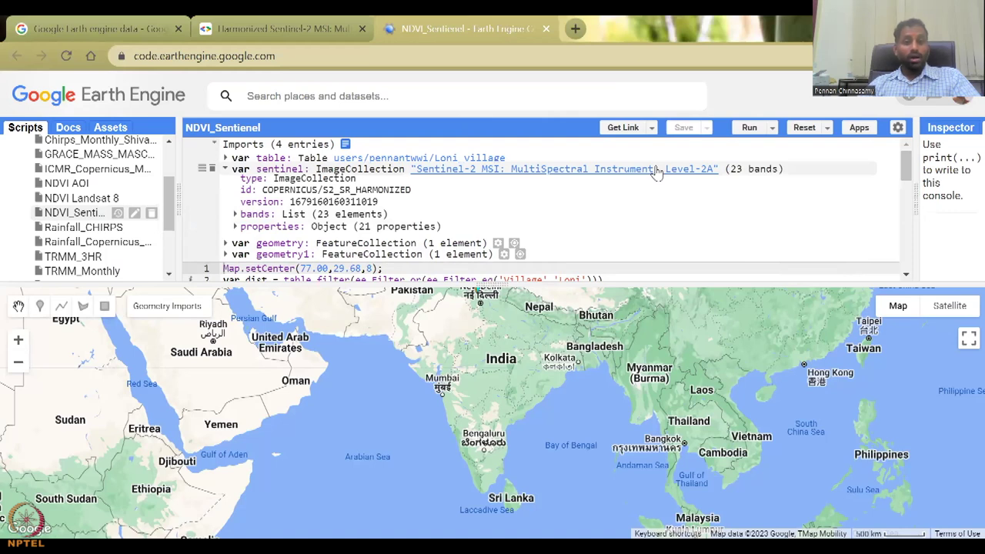
{"action": "scroll", "coordinate": [478, 198], "scroll_direction": "down", "scroll_amount": 2}
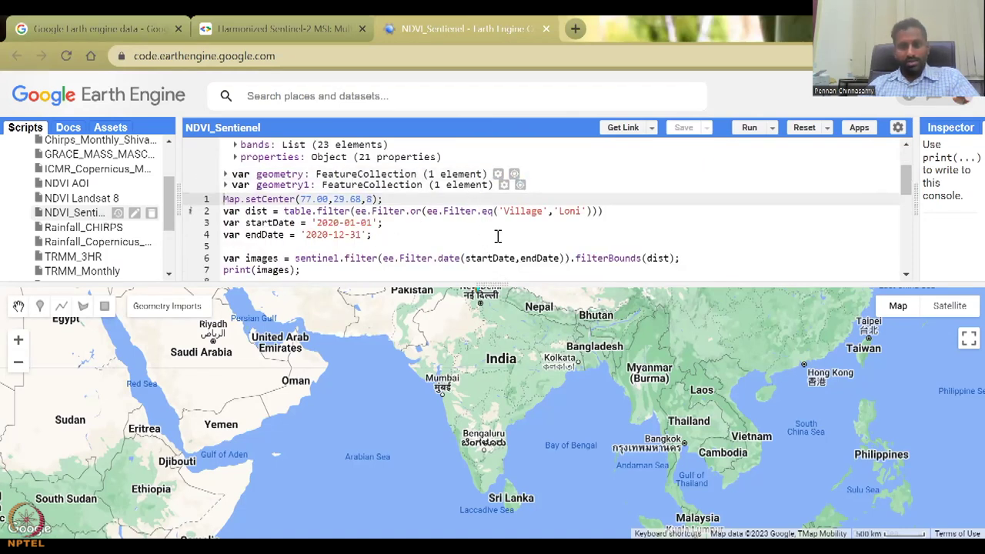
{"action": "scroll", "coordinate": [503, 257], "scroll_direction": "up", "scroll_amount": 2}
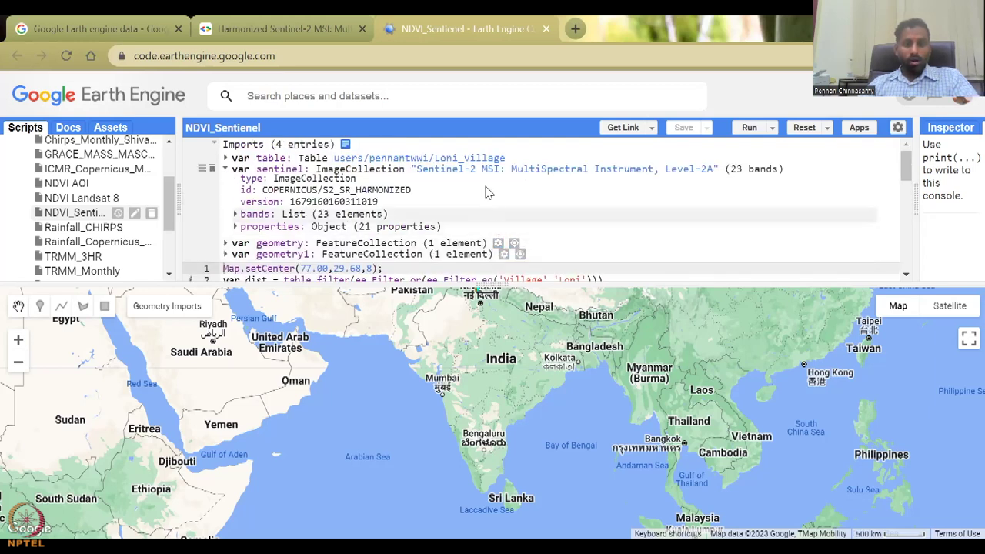
{"action": "scroll", "coordinate": [485, 196], "scroll_direction": "down", "scroll_amount": 2}
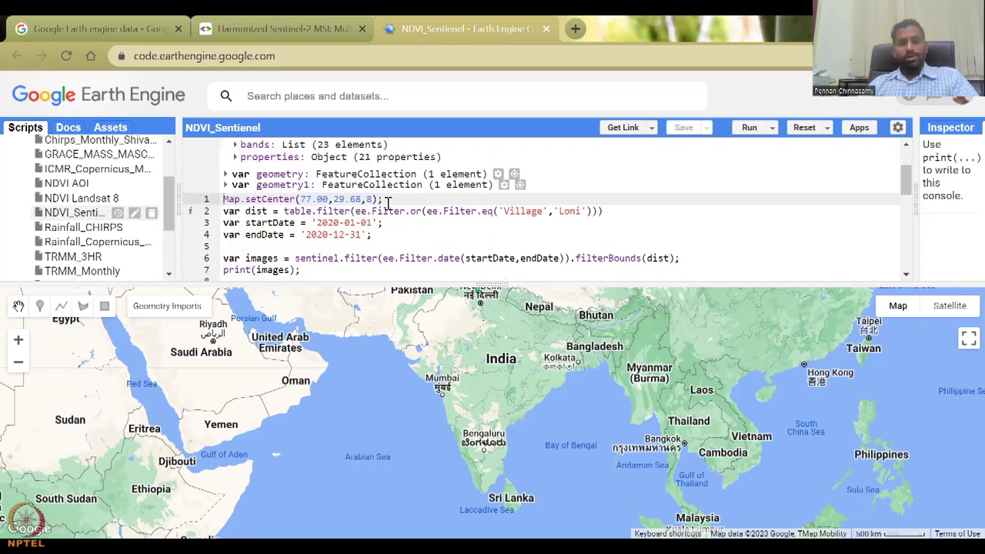
{"action": "scroll", "coordinate": [308, 196], "scroll_direction": "up", "scroll_amount": 2}
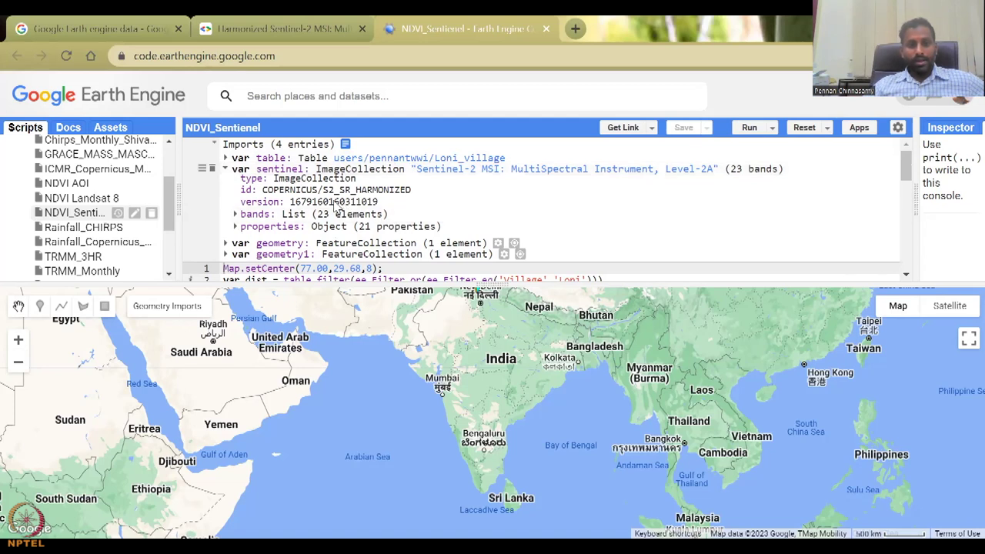
Step: Select the import's collection id and compare it with the Harmonized Sentinel-2 catalog page
{"action": "left_click_drag", "start_coordinate": [262, 193], "coordinate": [408, 195]}
{"action": "key", "text": "ctrl+shift+Tab"}
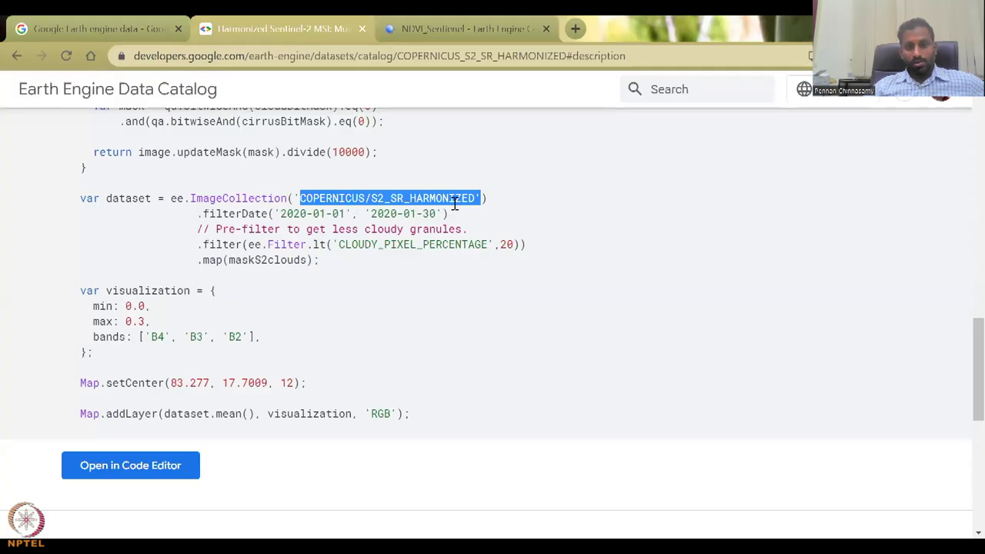
{"action": "left_click", "coordinate": [454, 23]}
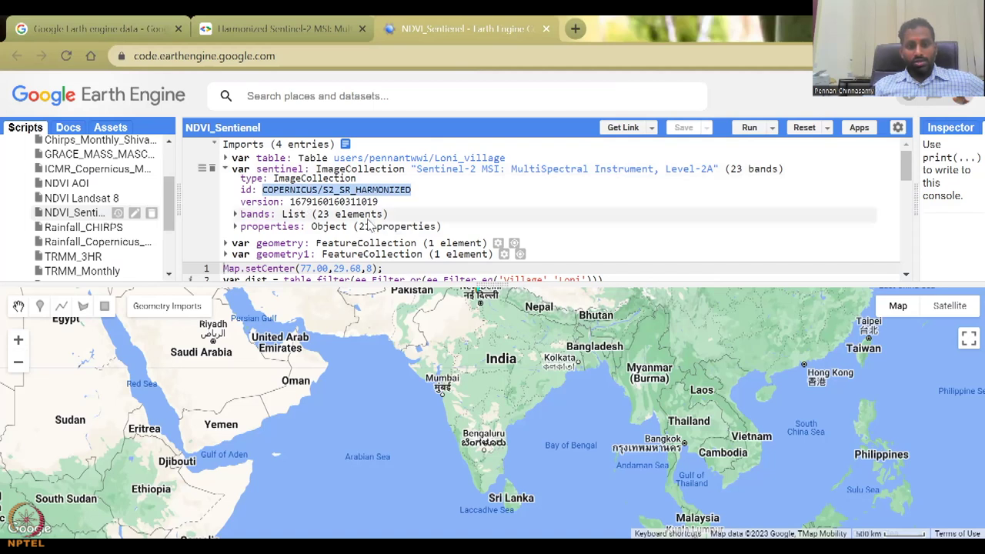
{"action": "scroll", "coordinate": [423, 229], "scroll_direction": "down", "scroll_amount": 3}
{"action": "scroll", "coordinate": [412, 233], "scroll_direction": "up", "scroll_amount": 3}
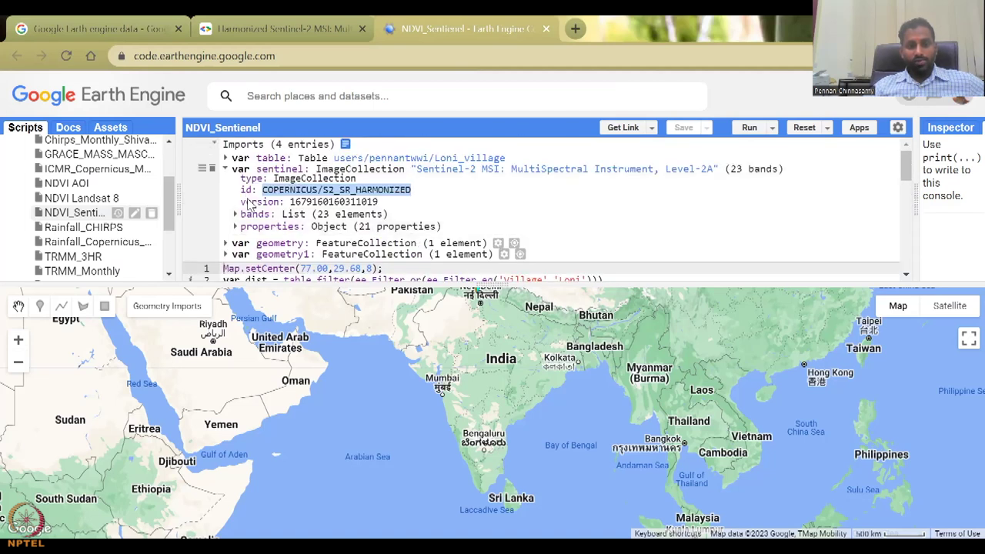
Step: Collapse the sentinel import and put the cursor on the startDate line
{"action": "left_click", "coordinate": [226, 170]}
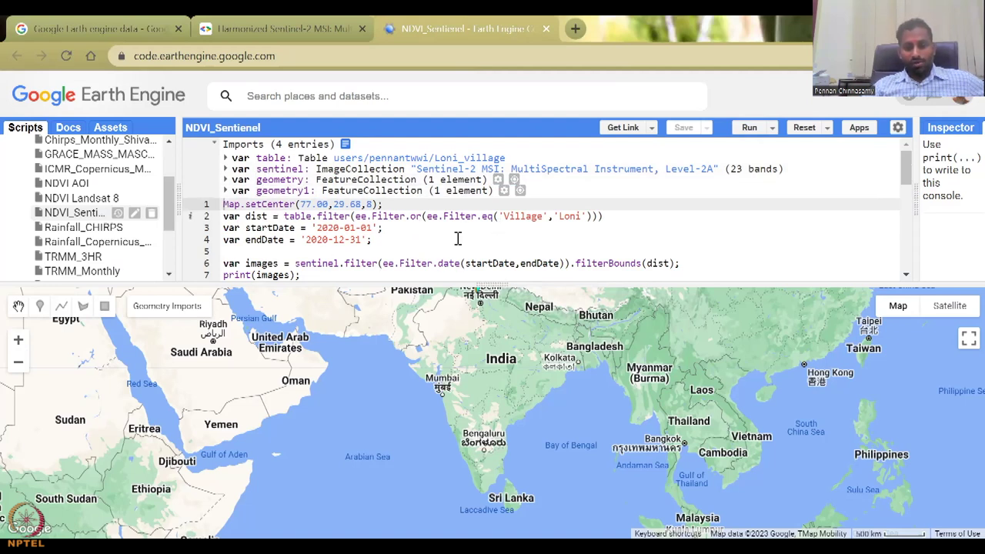
{"action": "left_click", "coordinate": [341, 229]}
{"action": "left_click", "coordinate": [376, 251]}
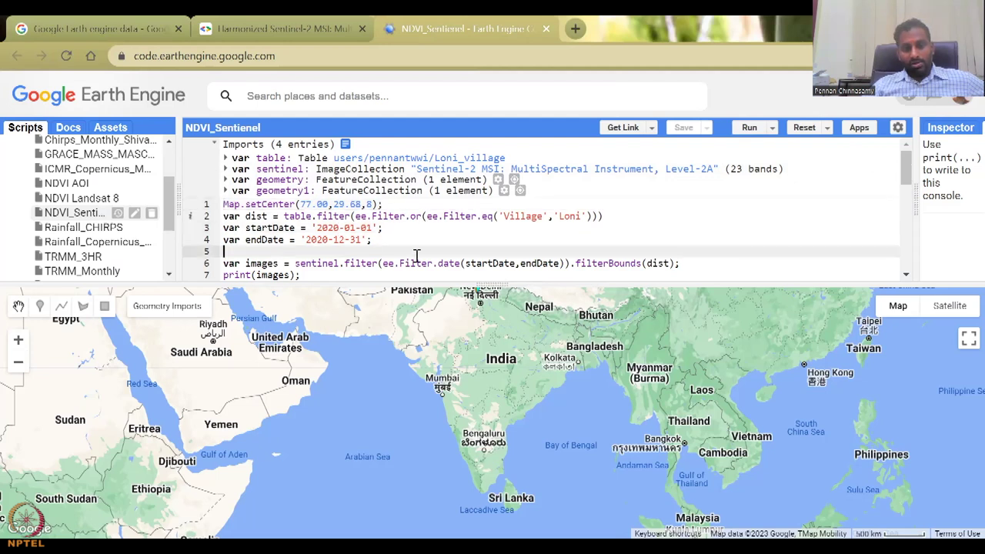
{"action": "left_click", "coordinate": [350, 228]}
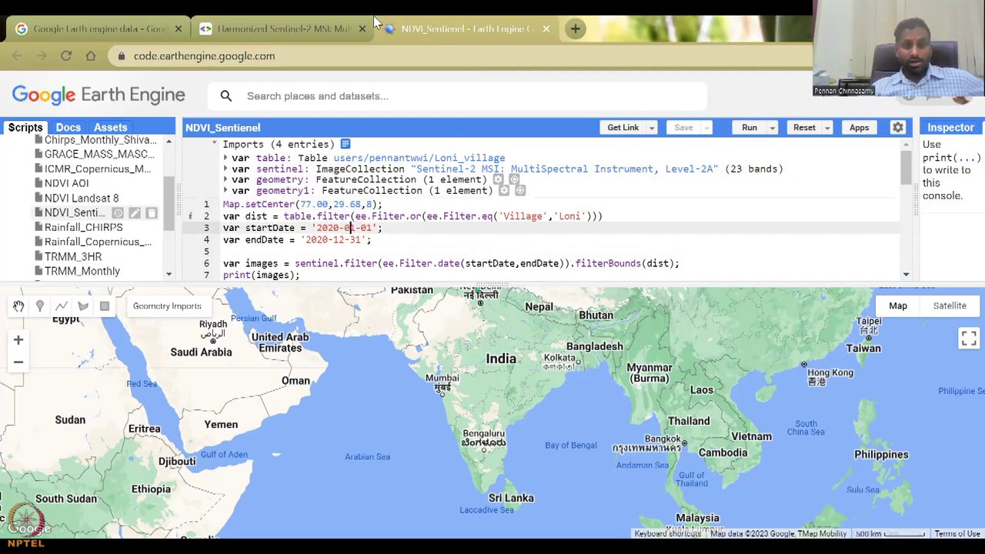
Step: Back on the Harmonized Sentinel-2 page, highlight the dataset's availability dates
{"action": "left_click", "coordinate": [350, 25]}
{"action": "scroll", "coordinate": [389, 404], "scroll_direction": "up", "scroll_amount": 6}
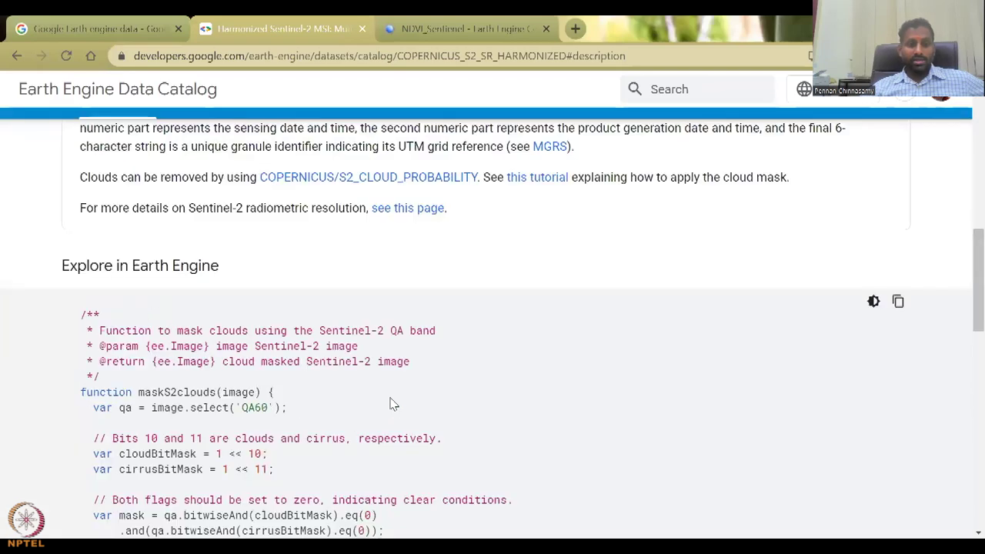
{"action": "scroll", "coordinate": [389, 404], "scroll_direction": "up", "scroll_amount": 6}
{"action": "scroll", "coordinate": [361, 421], "scroll_direction": "down", "scroll_amount": 2}
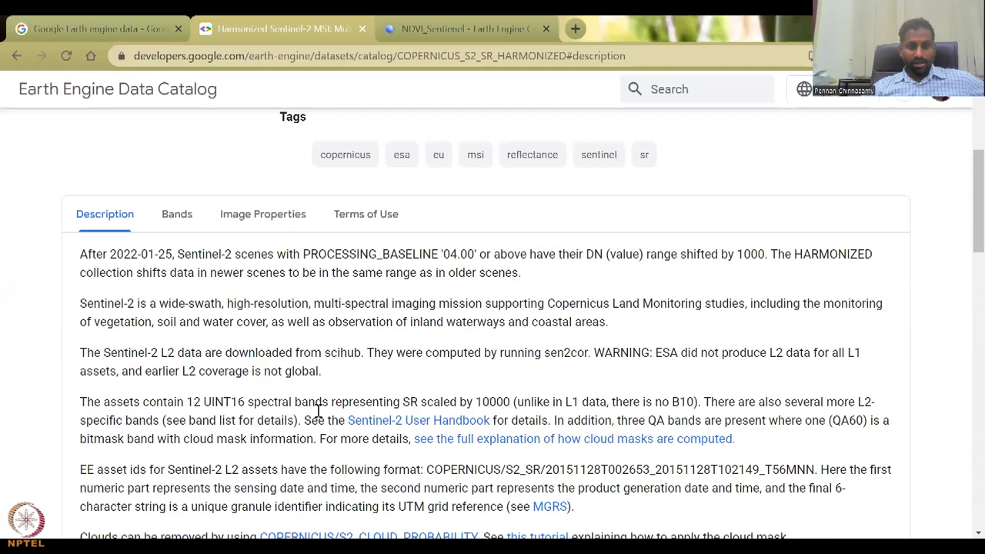
{"action": "scroll", "coordinate": [320, 404], "scroll_direction": "down", "scroll_amount": 3}
{"action": "scroll", "coordinate": [318, 413], "scroll_direction": "up", "scroll_amount": 4}
{"action": "scroll", "coordinate": [294, 354], "scroll_direction": "up", "scroll_amount": 3}
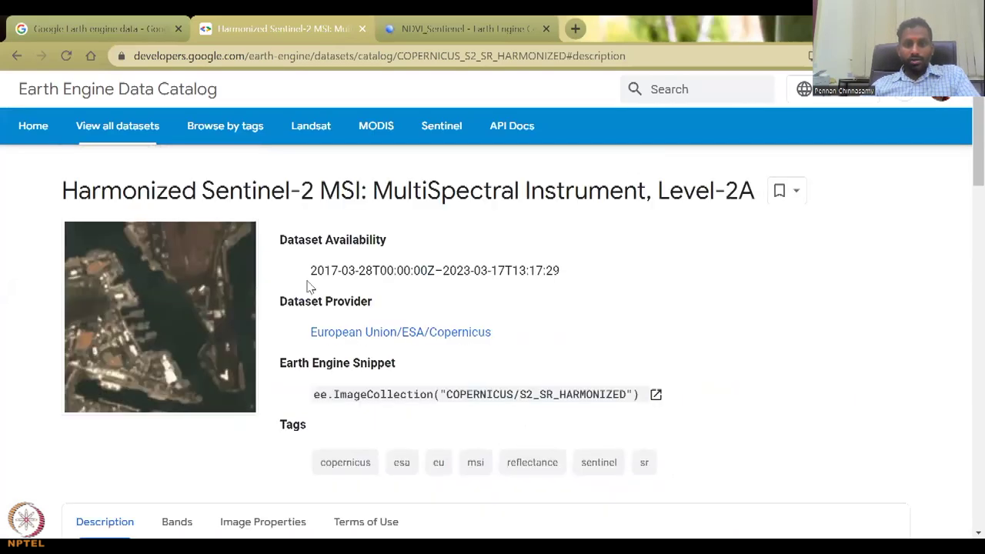
{"action": "left_click_drag", "start_coordinate": [310, 270], "coordinate": [567, 273]}
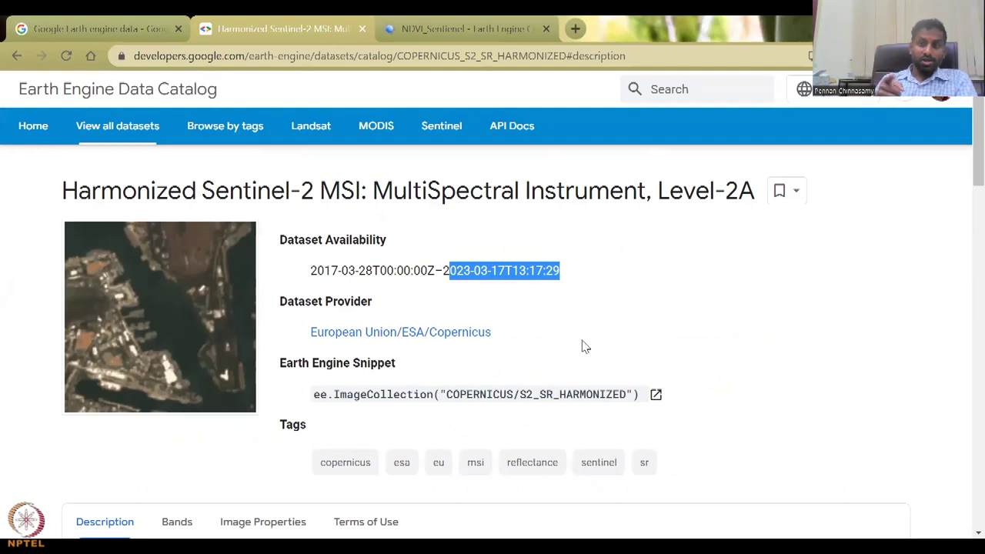
Step: Scroll through the rest of the description, including the QA60 cloud-mask note and example code
{"action": "scroll", "coordinate": [579, 423], "scroll_direction": "down", "scroll_amount": 3}
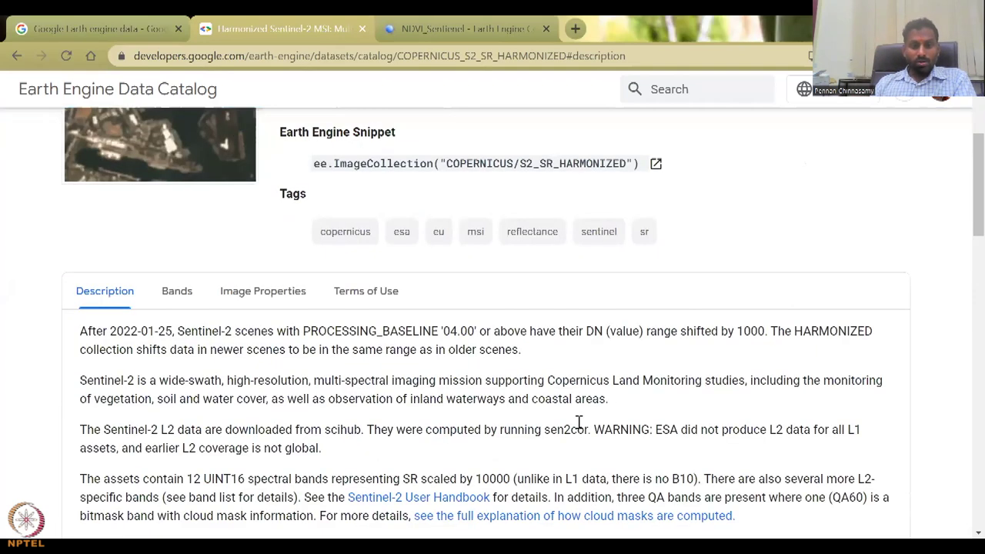
{"action": "scroll", "coordinate": [582, 416], "scroll_direction": "down", "scroll_amount": 2}
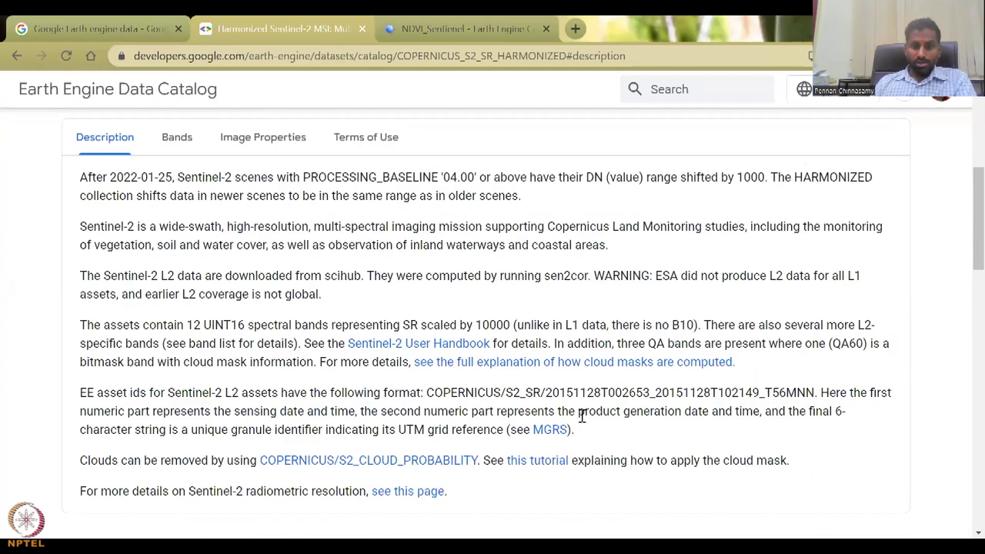
{"action": "scroll", "coordinate": [581, 416], "scroll_direction": "down", "scroll_amount": 2}
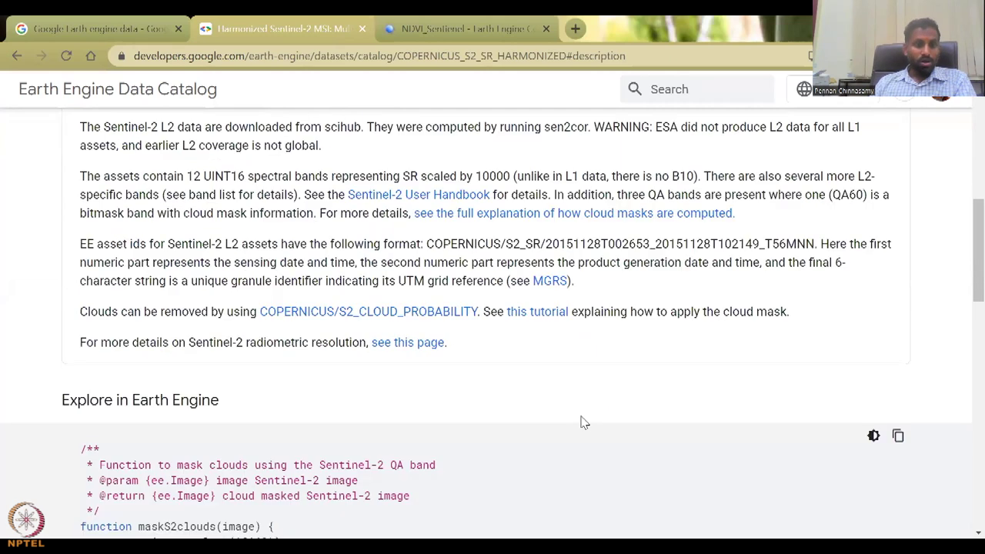
{"action": "scroll", "coordinate": [582, 422], "scroll_direction": "down", "scroll_amount": 1}
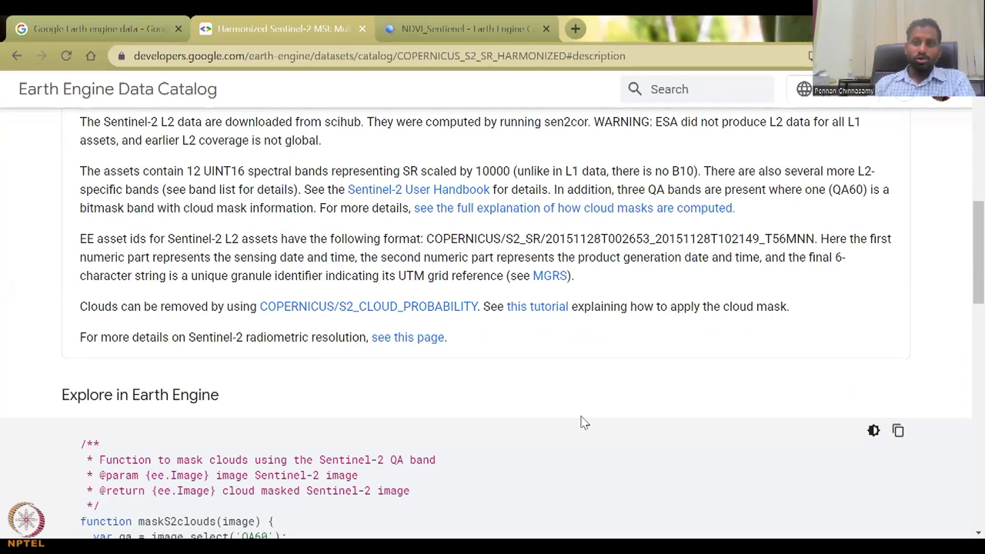
{"action": "scroll", "coordinate": [486, 469], "scroll_direction": "down", "scroll_amount": 2}
{"action": "scroll", "coordinate": [485, 468], "scroll_direction": "down", "scroll_amount": 3}
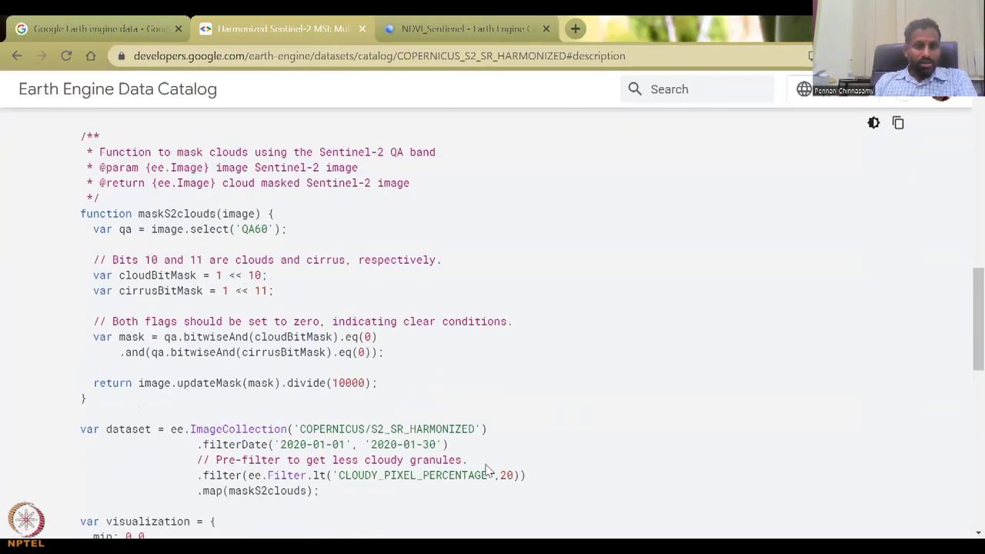
{"action": "scroll", "coordinate": [403, 473], "scroll_direction": "up", "scroll_amount": 6}
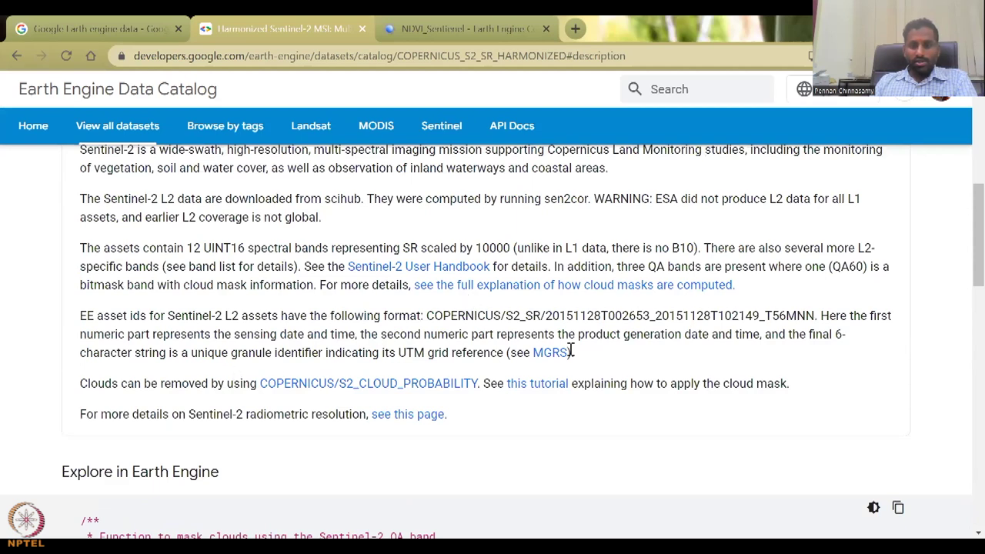
{"action": "scroll", "coordinate": [573, 352], "scroll_direction": "up", "scroll_amount": 1}
{"action": "scroll", "coordinate": [344, 289], "scroll_direction": "up", "scroll_amount": 2}
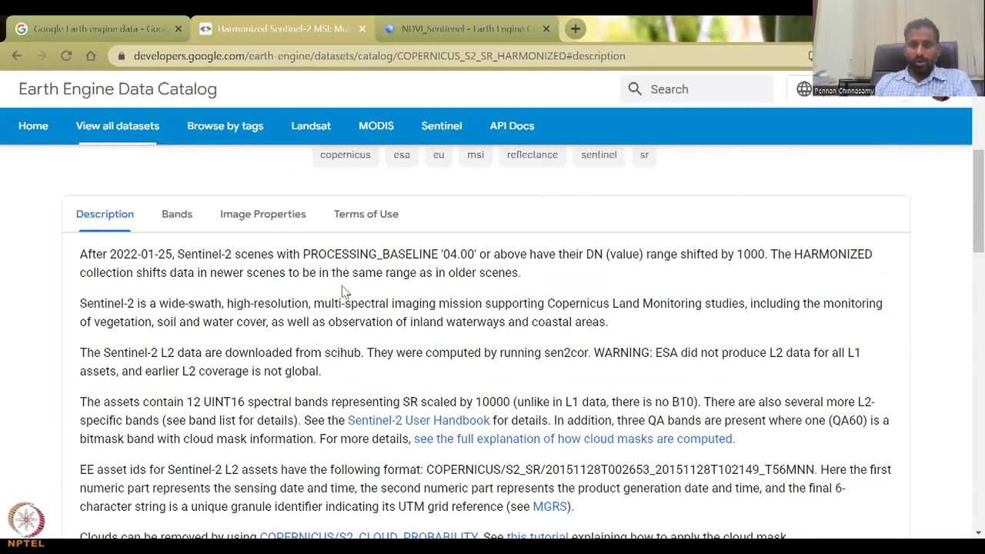
{"action": "key", "text": "ctrl+Tab"}
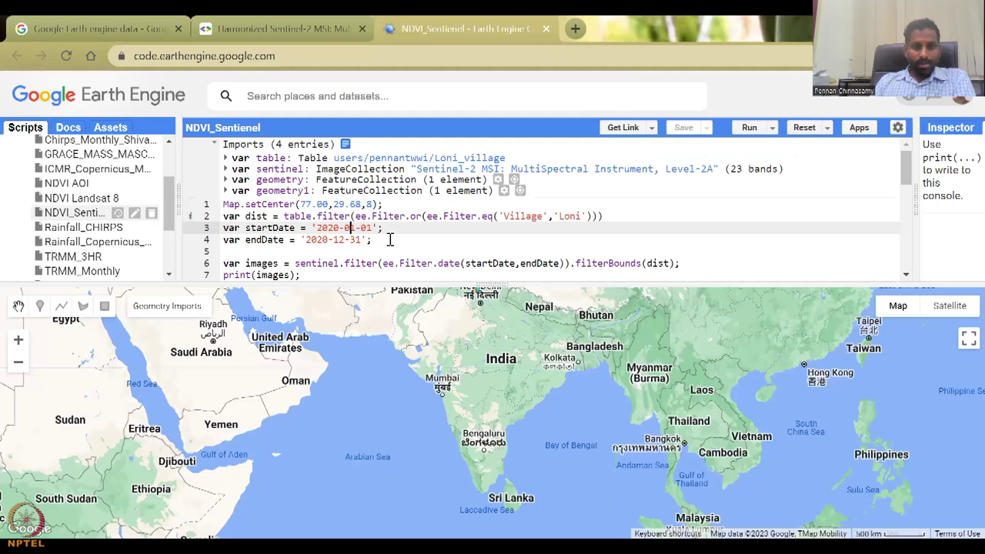
{"action": "scroll", "coordinate": [342, 234], "scroll_direction": "down", "scroll_amount": 1}
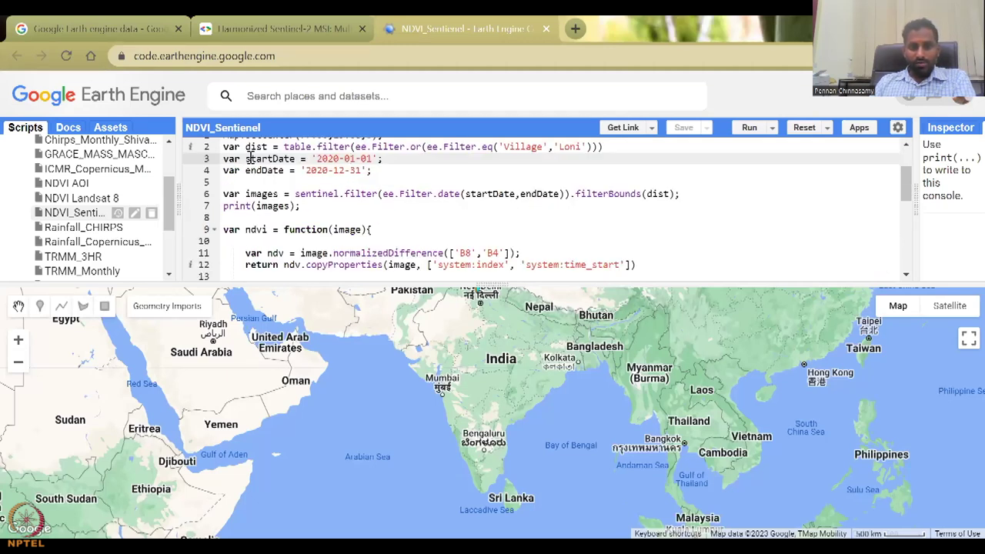
{"action": "left_click_drag", "start_coordinate": [253, 157], "coordinate": [354, 170]}
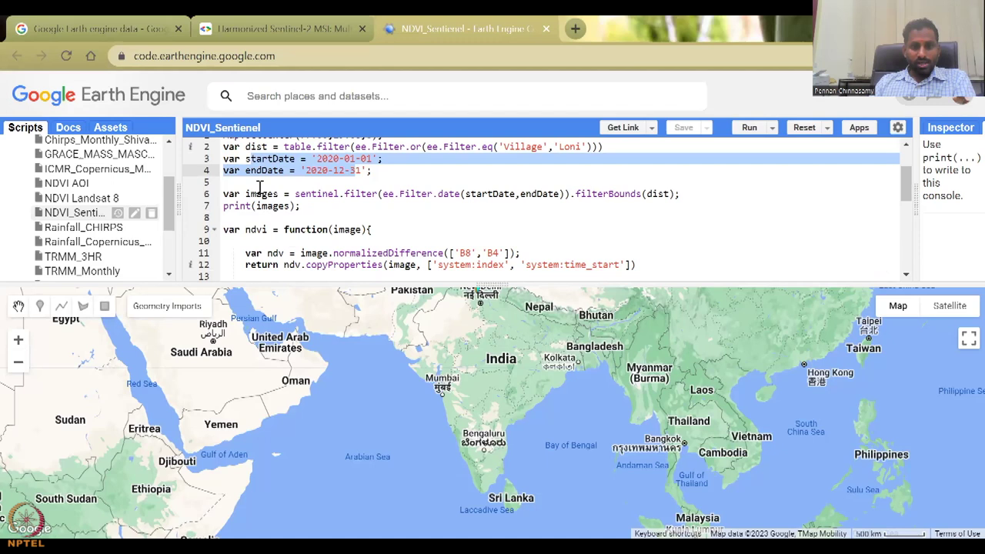
{"action": "scroll", "coordinate": [431, 183], "scroll_direction": "down", "scroll_amount": 2}
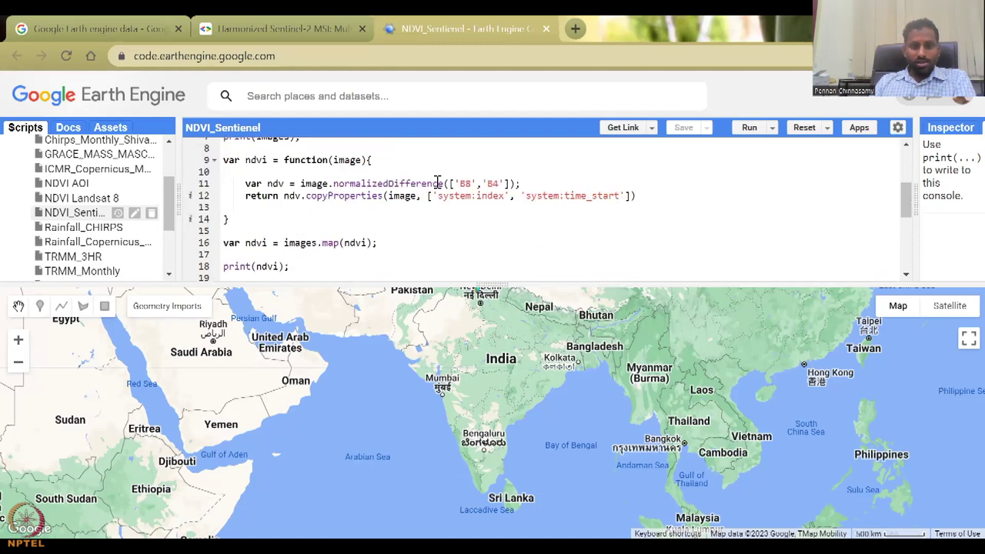
{"action": "left_click", "coordinate": [470, 186]}
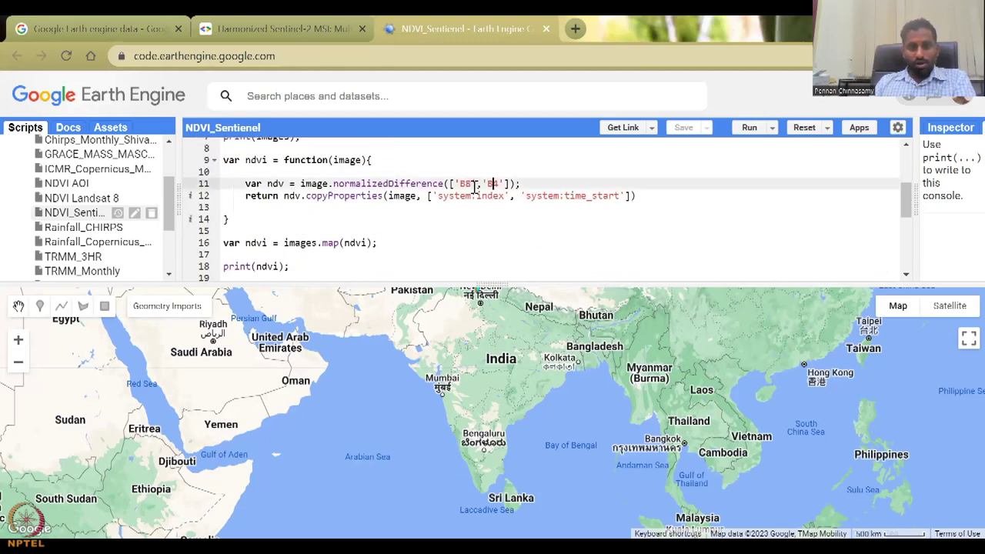
{"action": "left_click", "coordinate": [297, 28]}
{"action": "left_click", "coordinate": [176, 214]}
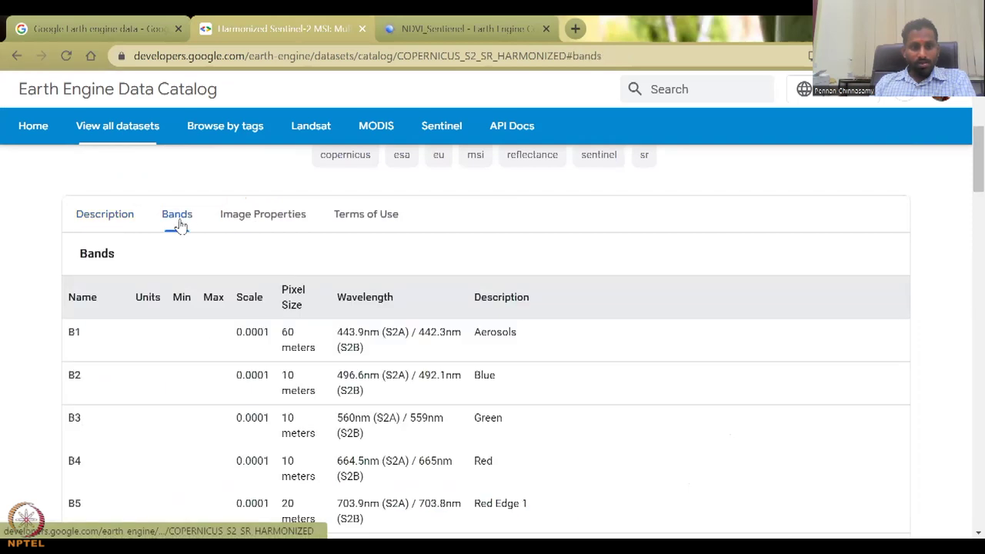
{"action": "scroll", "coordinate": [207, 331], "scroll_direction": "down", "scroll_amount": 3}
{"action": "left_click_drag", "start_coordinate": [231, 407], "coordinate": [401, 404]}
{"action": "left_click_drag", "start_coordinate": [215, 245], "coordinate": [298, 243]}
{"action": "left_click", "coordinate": [461, 28]}
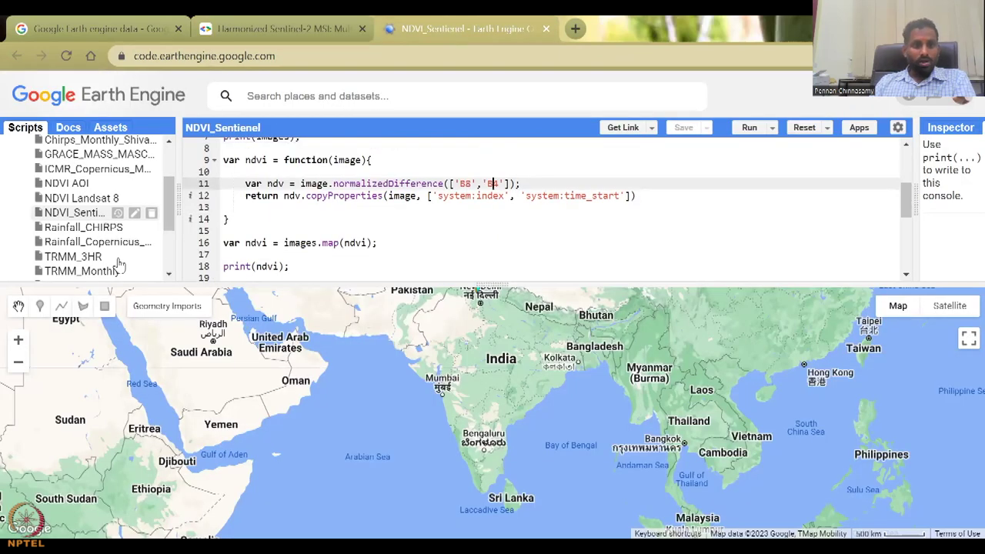
{"action": "scroll", "coordinate": [561, 215], "scroll_direction": "up", "scroll_amount": 3}
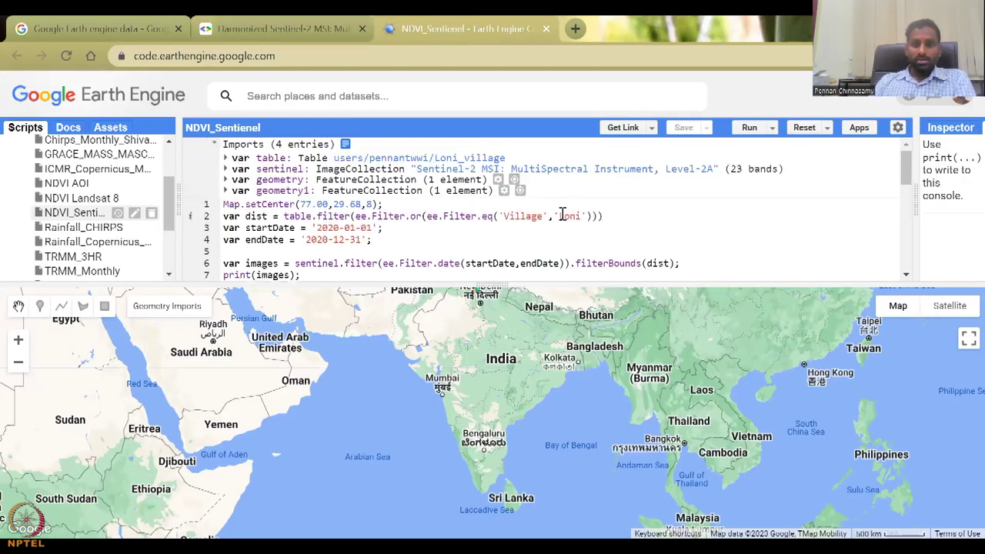
{"action": "left_click", "coordinate": [562, 171]}
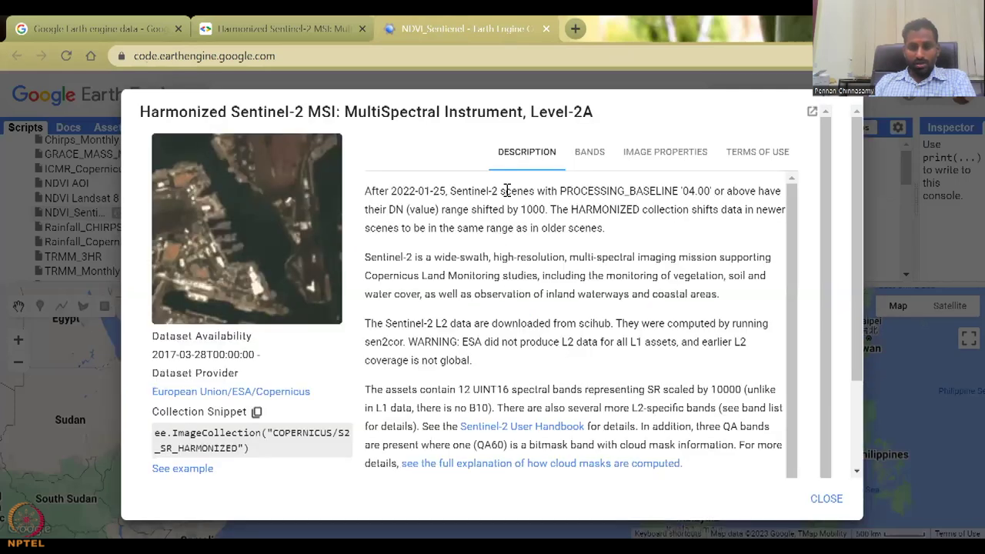
{"action": "left_click", "coordinate": [591, 153]}
{"action": "scroll", "coordinate": [477, 385], "scroll_direction": "down", "scroll_amount": 2}
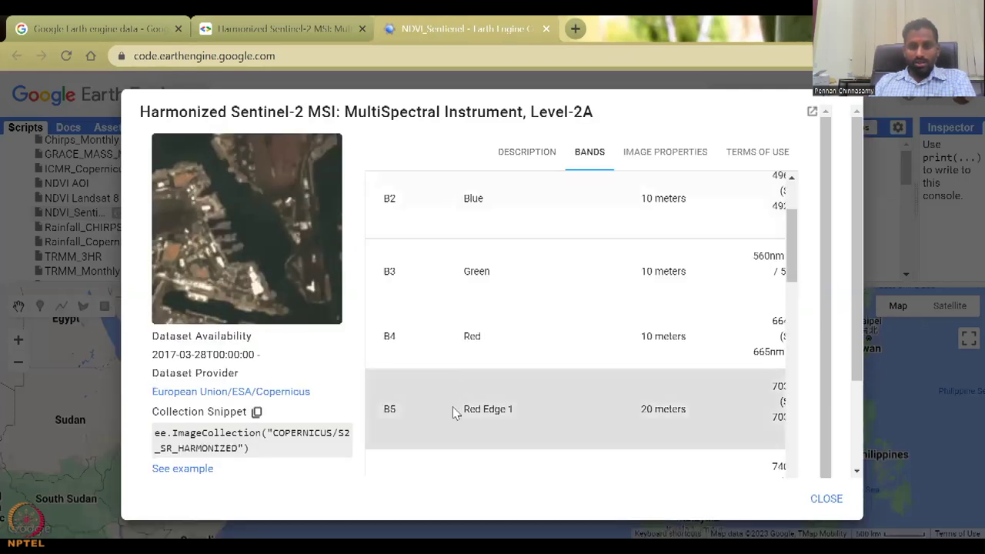
{"action": "scroll", "coordinate": [454, 413], "scroll_direction": "down", "scroll_amount": 4}
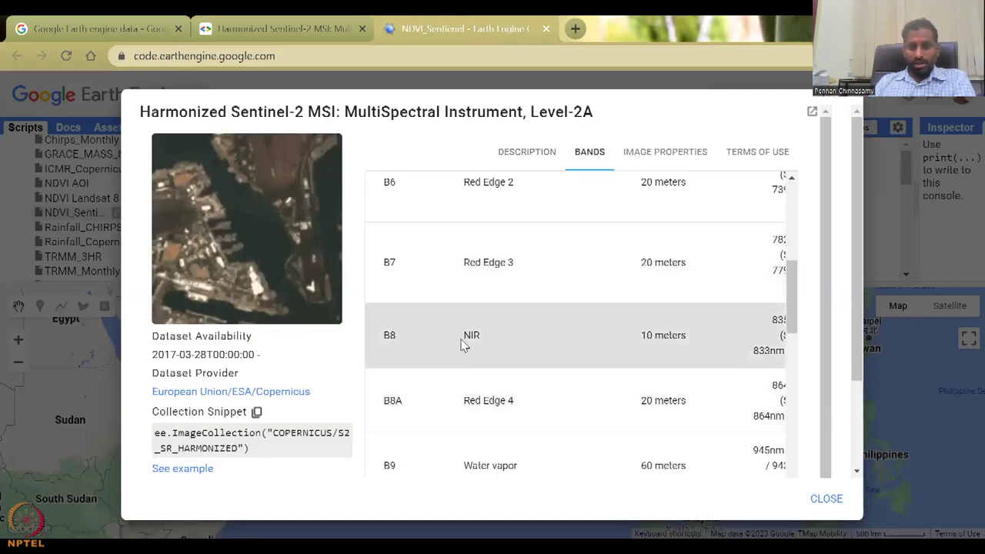
{"action": "scroll", "coordinate": [461, 346], "scroll_direction": "up", "scroll_amount": 2}
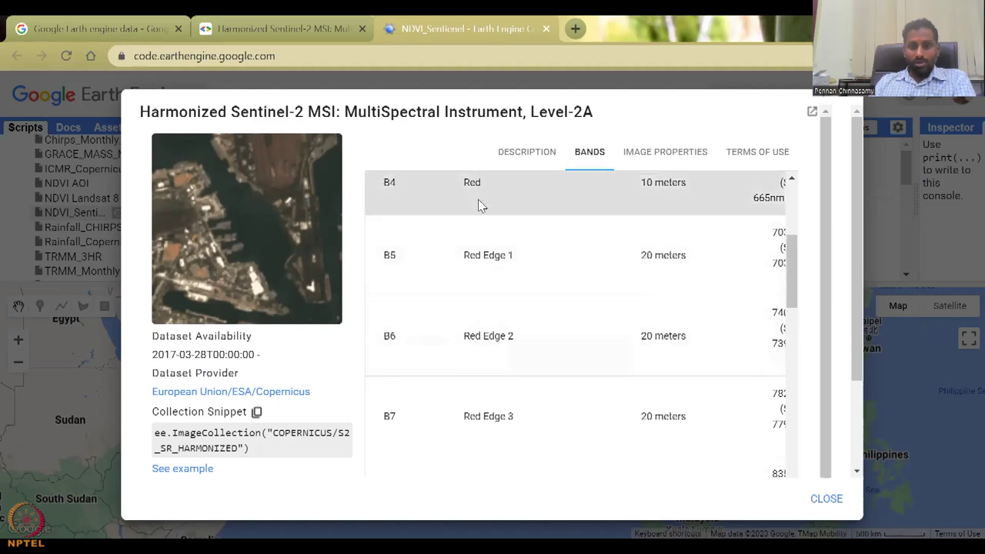
{"action": "left_click", "coordinate": [809, 500]}
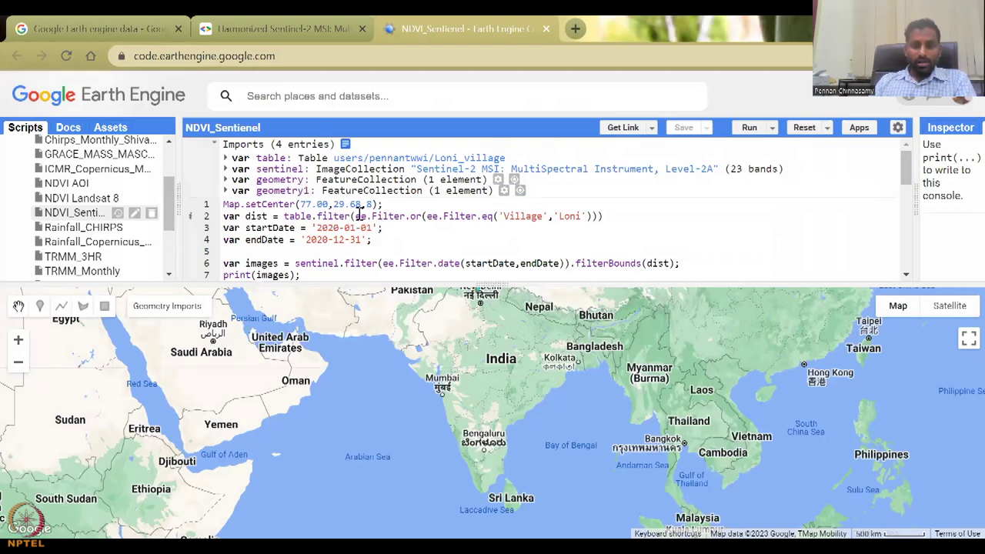
{"action": "scroll", "coordinate": [405, 246], "scroll_direction": "down", "scroll_amount": 3}
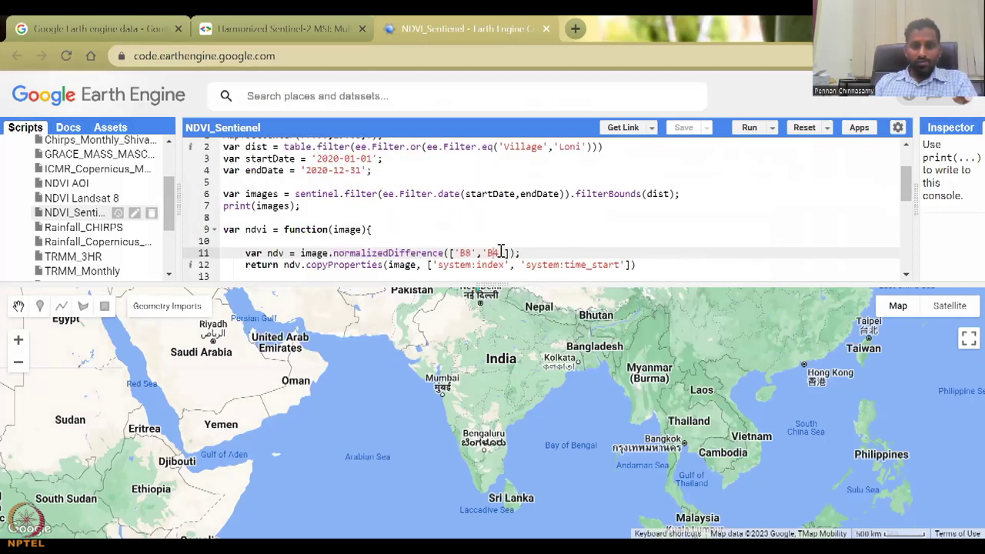
{"action": "scroll", "coordinate": [538, 232], "scroll_direction": "down", "scroll_amount": 2}
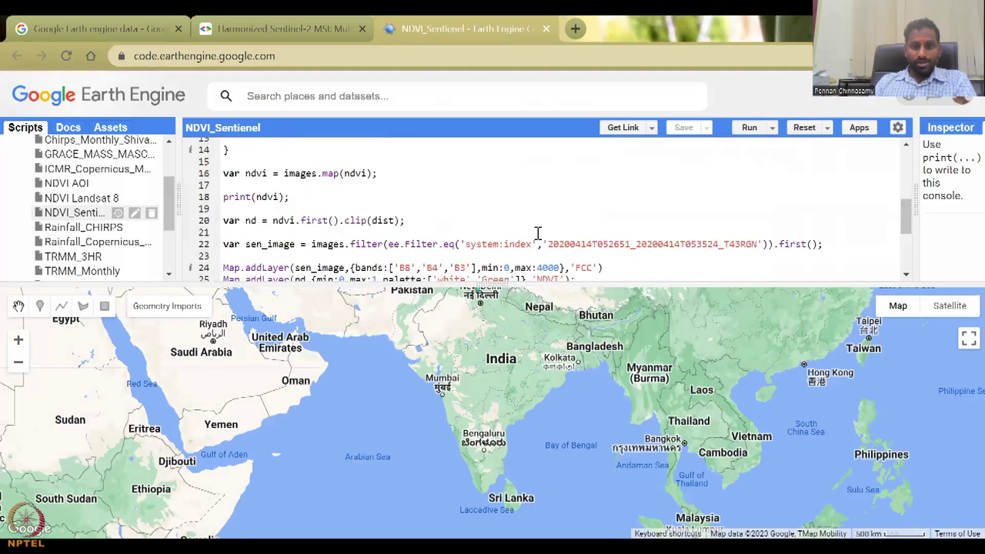
{"action": "left_click", "coordinate": [333, 173]}
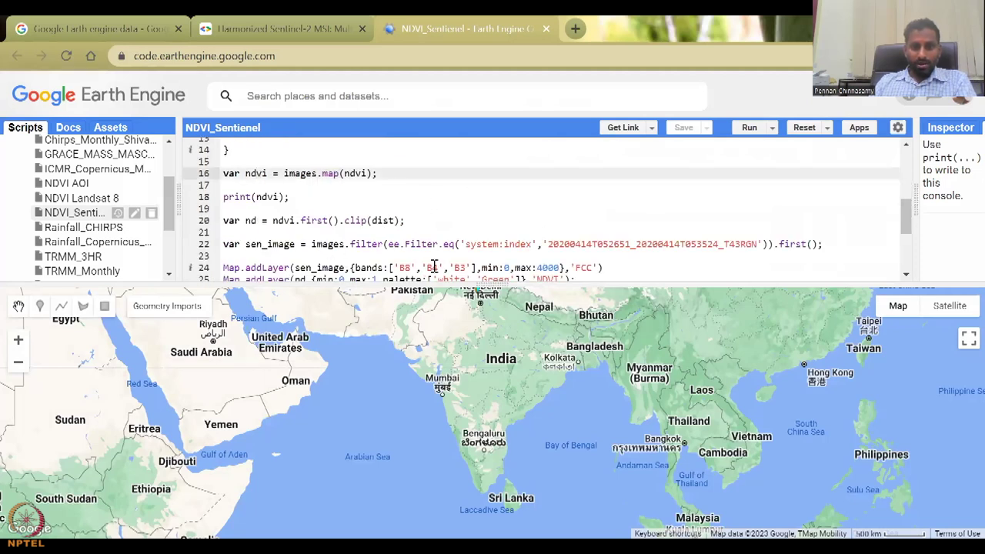
{"action": "scroll", "coordinate": [367, 229], "scroll_direction": "down", "scroll_amount": 2}
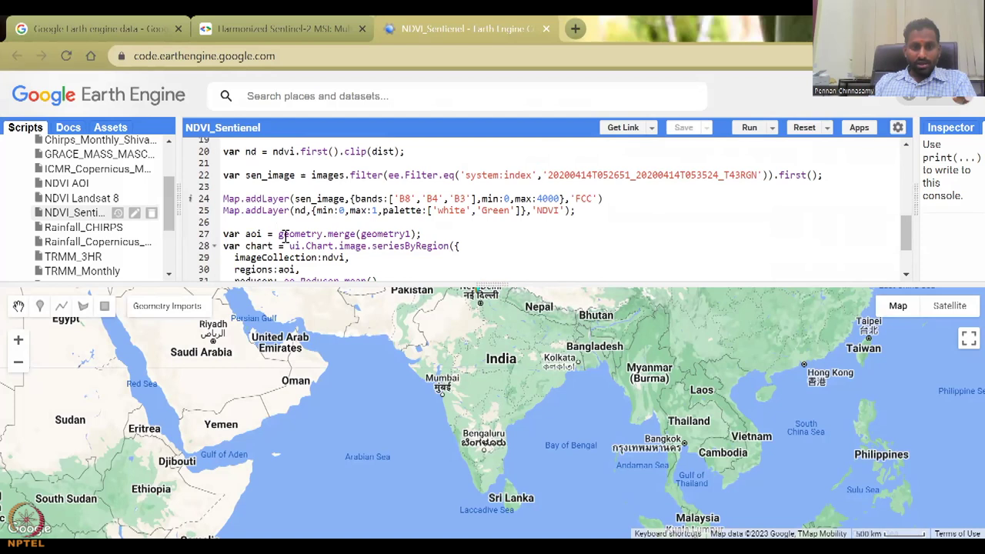
{"action": "scroll", "coordinate": [284, 237], "scroll_direction": "down", "scroll_amount": 2}
{"action": "left_click", "coordinate": [262, 164]}
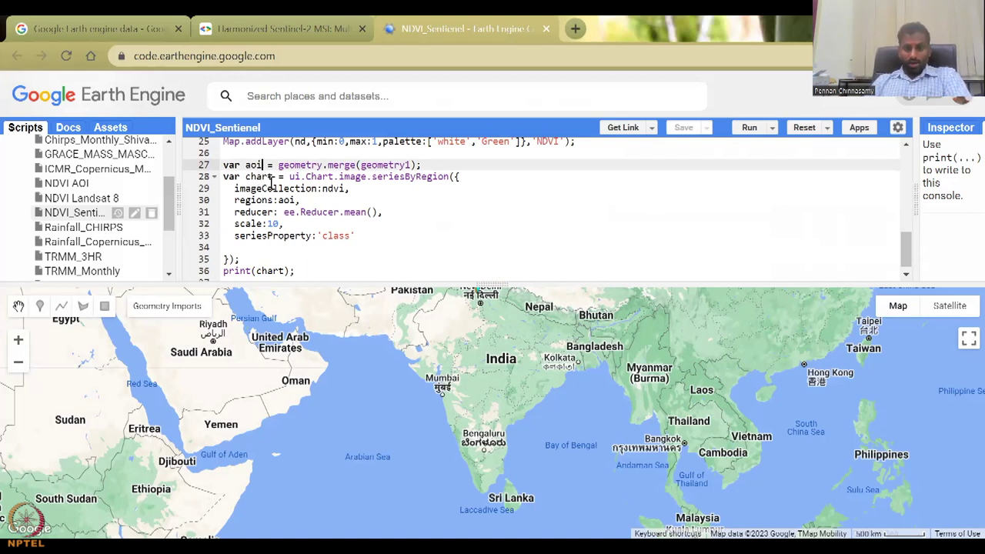
{"action": "scroll", "coordinate": [384, 228], "scroll_direction": "up", "scroll_amount": 6}
Step: Change the startDate and endDate years from 2020 to 2022
{"action": "scroll", "coordinate": [435, 227], "scroll_direction": "up", "scroll_amount": 3}
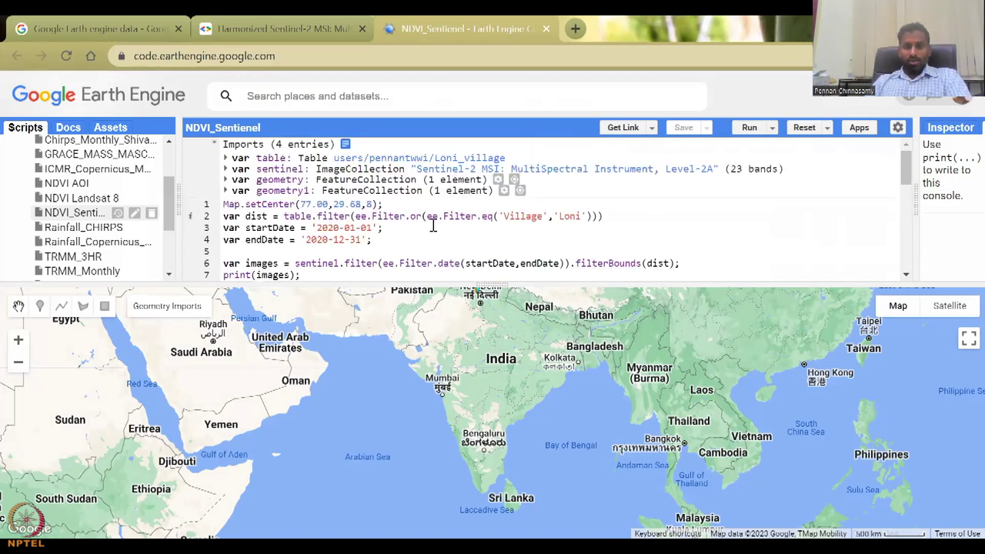
{"action": "left_click", "coordinate": [341, 229]}
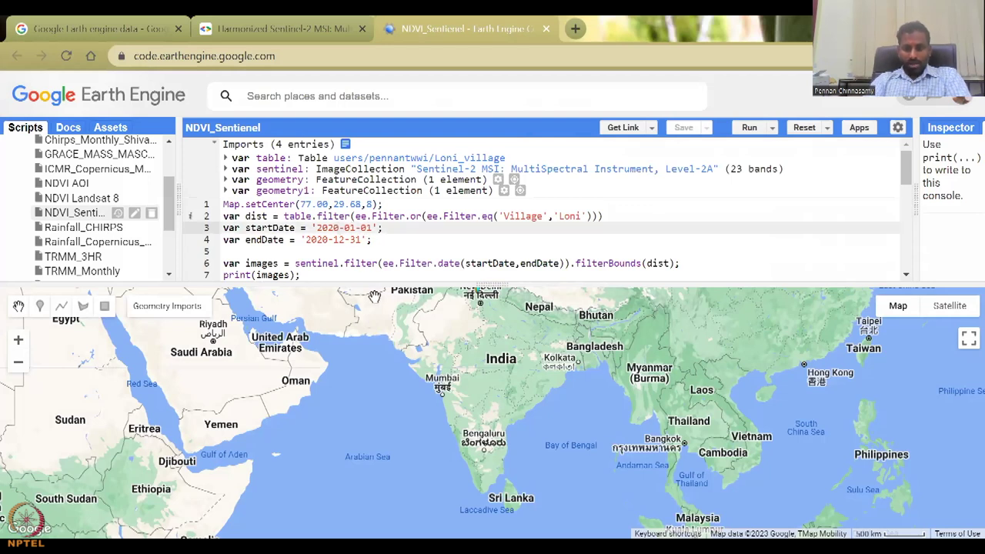
{"action": "key", "text": "BackSpace"}
{"action": "type", "text": "2"}
{"action": "key", "text": "Down"}
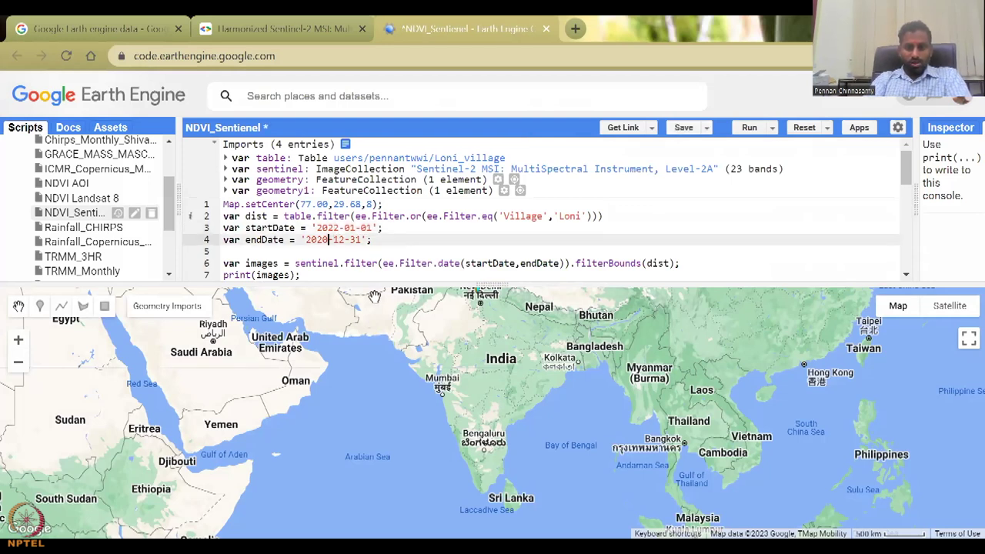
{"action": "key", "text": "BackSpace"}
{"action": "type", "text": "2"}
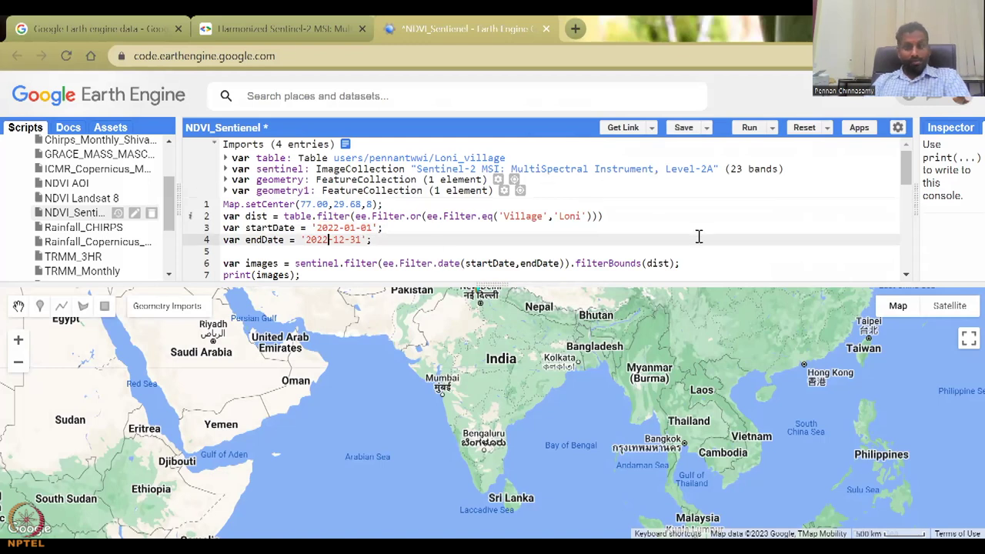
Step: Widen the Console panel to read the script's output
{"action": "scroll", "coordinate": [699, 242], "scroll_direction": "down", "scroll_amount": 1}
{"action": "scroll", "coordinate": [699, 242], "scroll_direction": "down", "scroll_amount": 8}
{"action": "scroll", "coordinate": [700, 234], "scroll_direction": "up", "scroll_amount": 2}
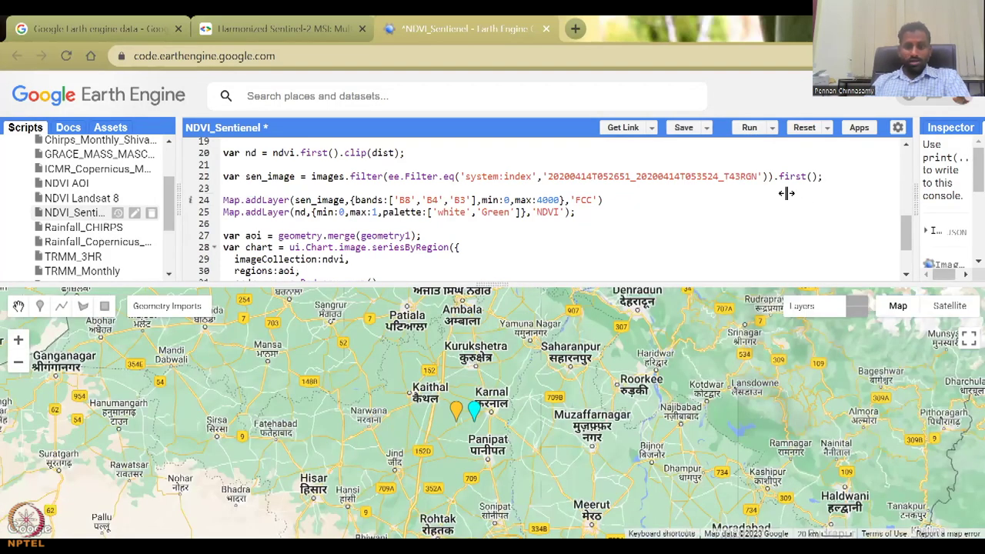
{"action": "left_click_drag", "start_coordinate": [914, 193], "coordinate": [786, 194]}
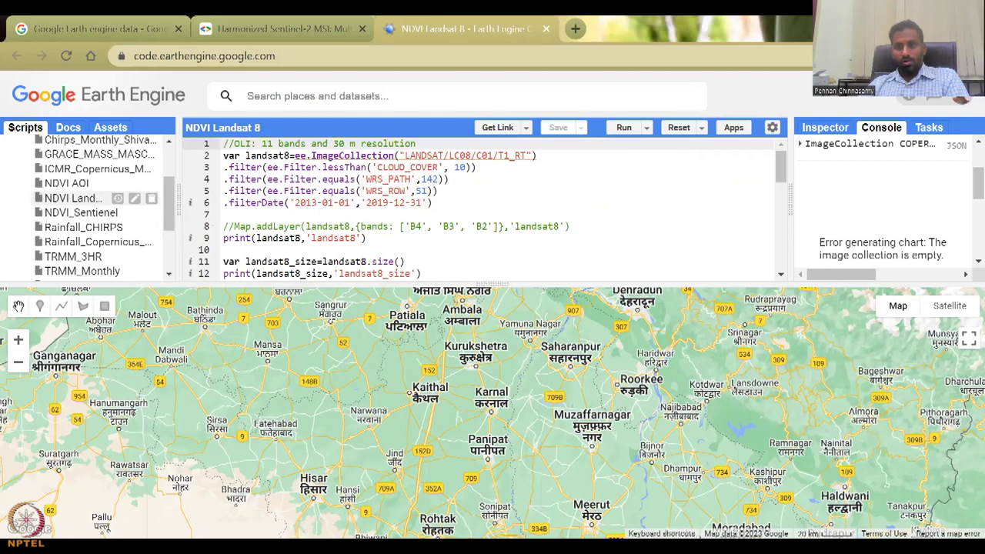
Step: Re-run the NDVI Landsat 8 script, then close the COPERNICUS example tab for Google search results
{"action": "left_click", "coordinate": [617, 129]}
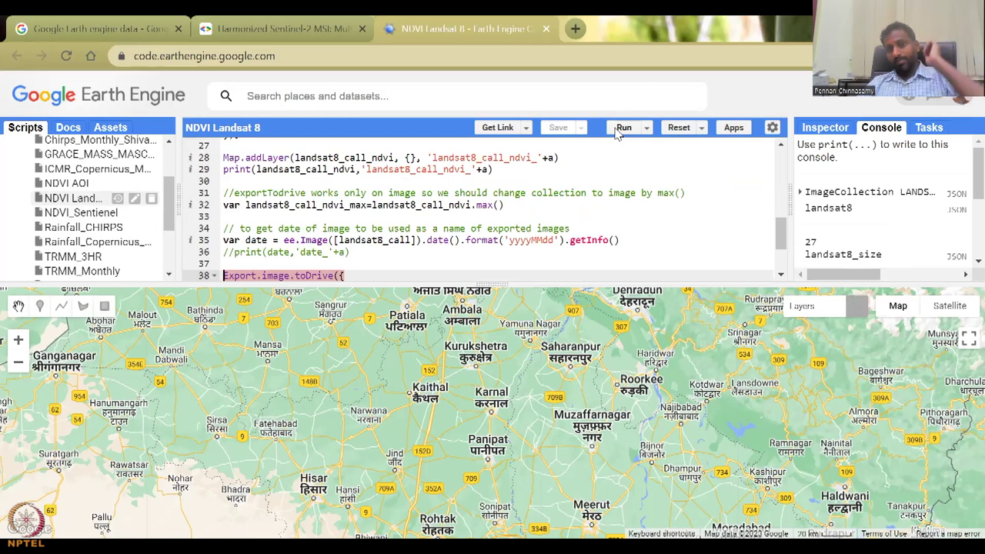
{"action": "scroll", "coordinate": [454, 192], "scroll_direction": "up", "scroll_amount": 8}
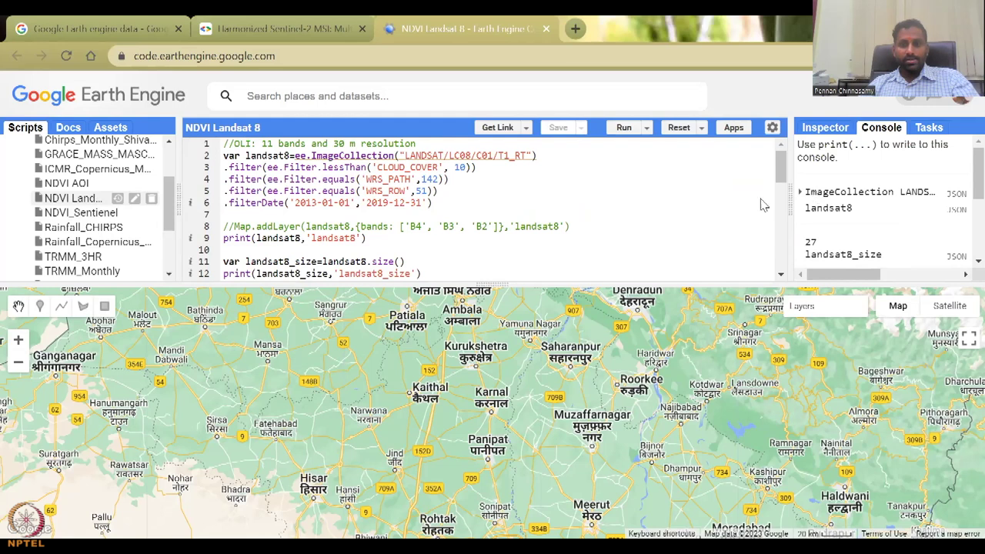
{"action": "scroll", "coordinate": [392, 214], "scroll_direction": "down", "scroll_amount": 2}
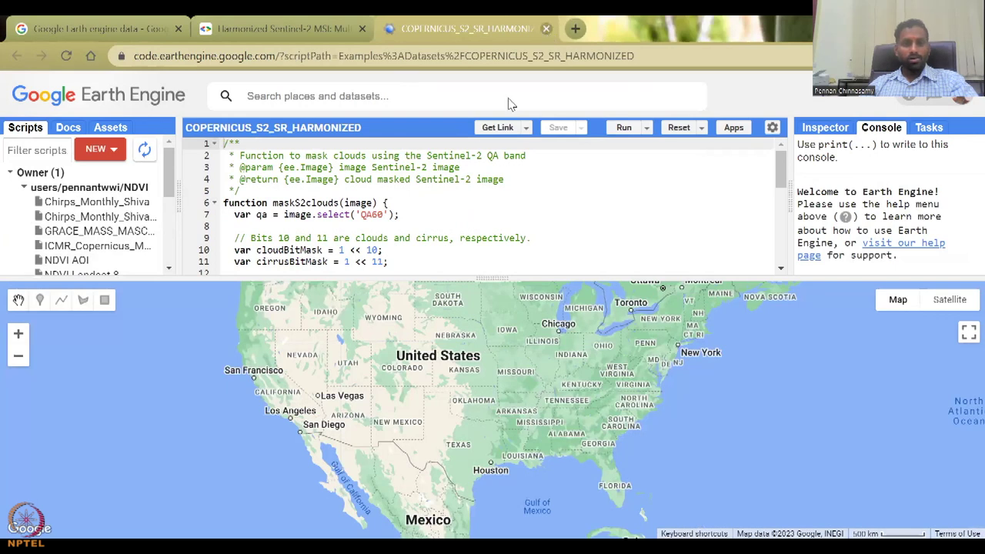
{"action": "left_click", "coordinate": [547, 29]}
{"action": "left_click", "coordinate": [100, 29]}
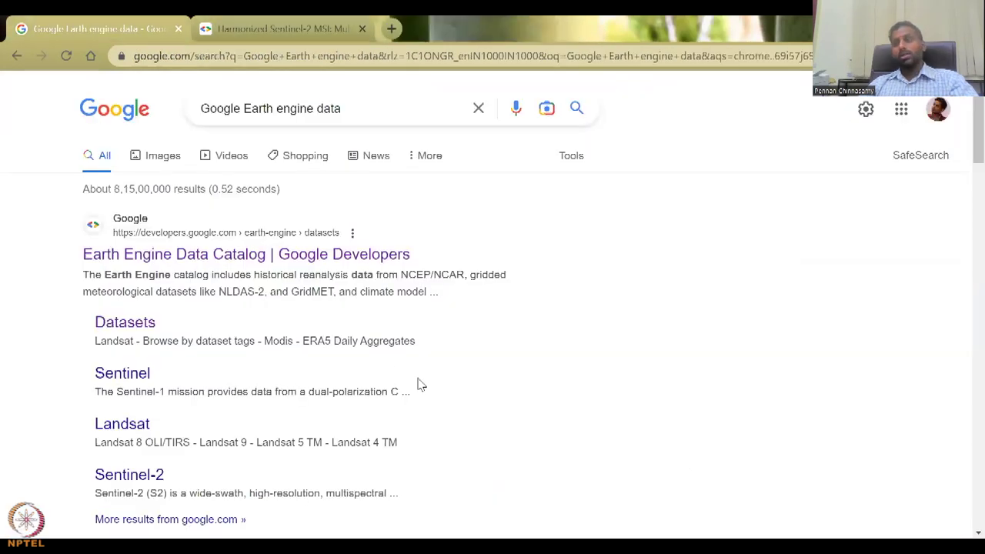